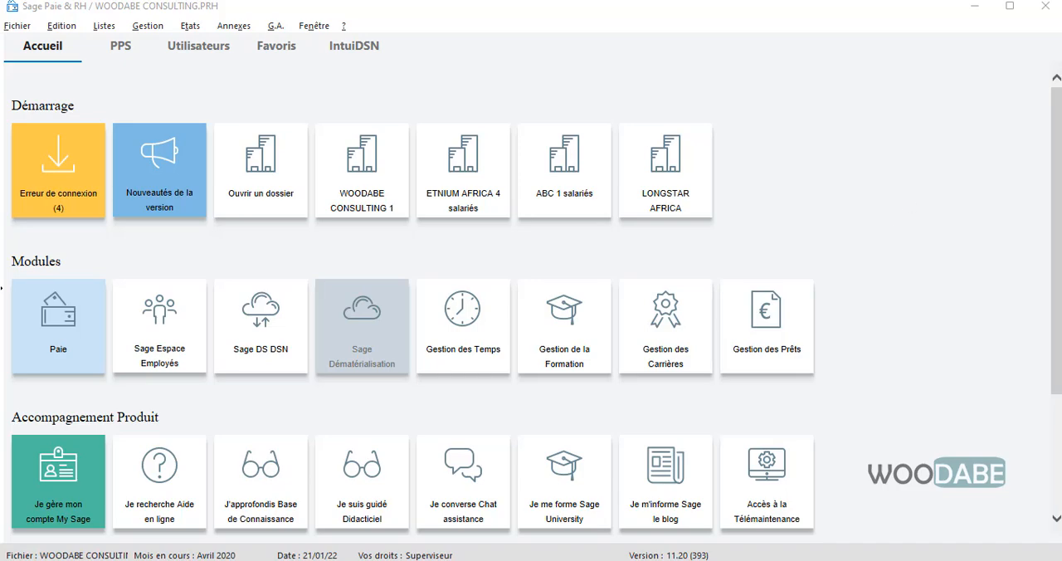
- Switch to the Excel workbook Classeur1, maximize its window and hide the ribbon so only the sheet shows
left_click_drag(1061, 75, 322, 25)
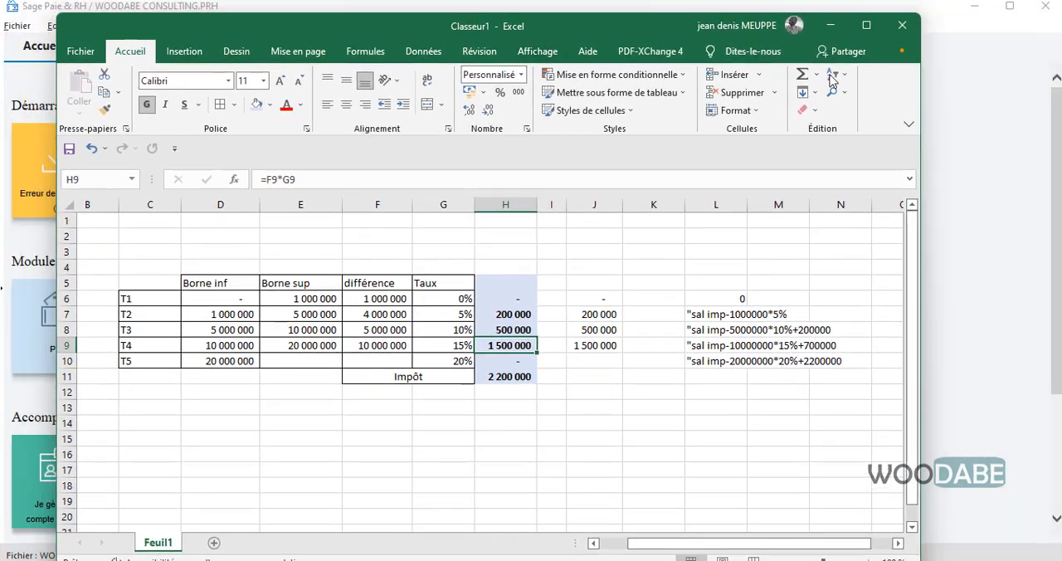
left_click(866, 26)
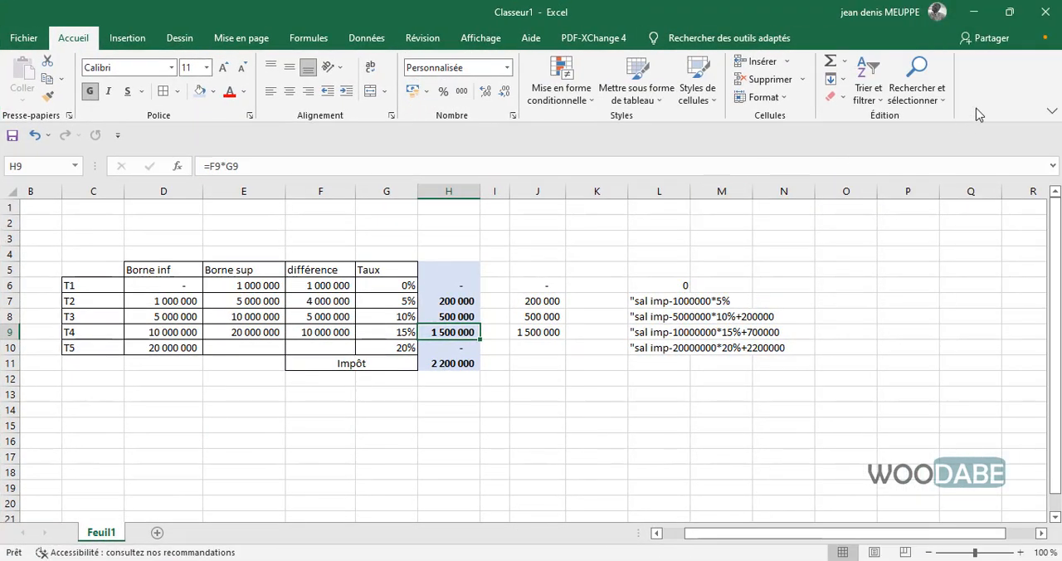
left_click(1051, 110)
left_click(981, 149)
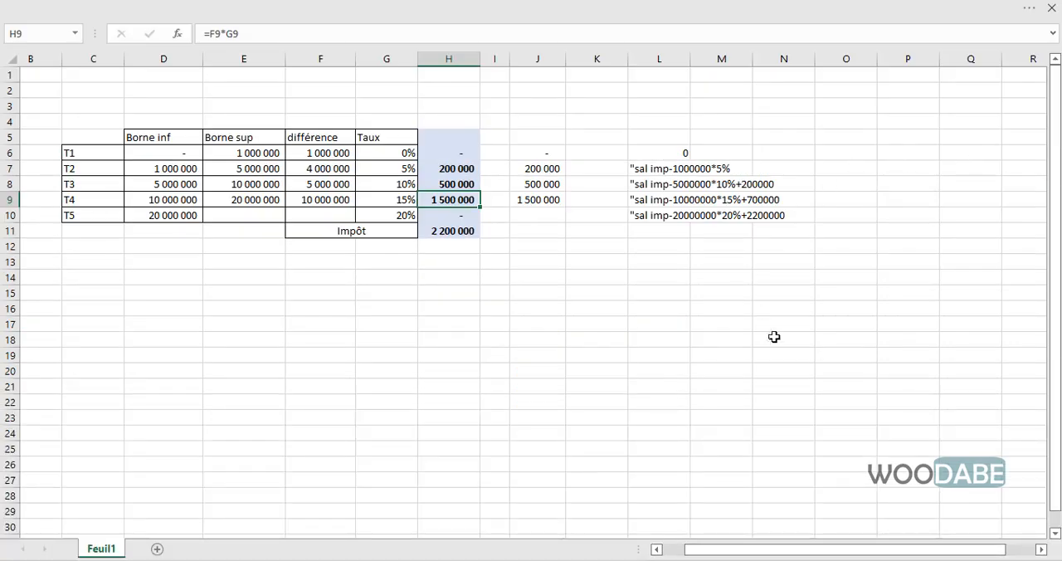
- Clear the différence amounts of brackets T1 to T4 in cells F6:F9 of the tax table
left_click(195, 136)
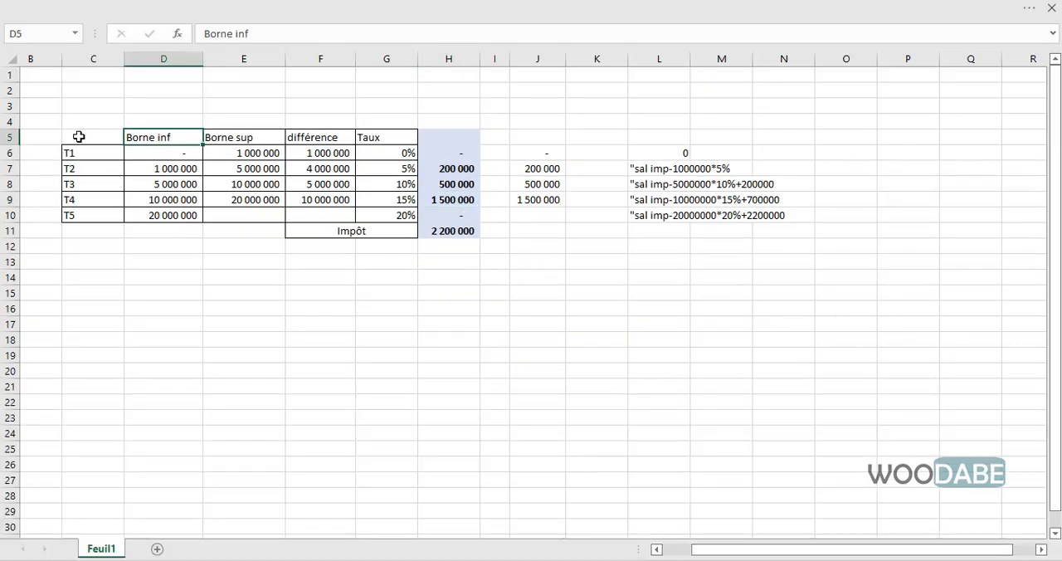
left_click(148, 260)
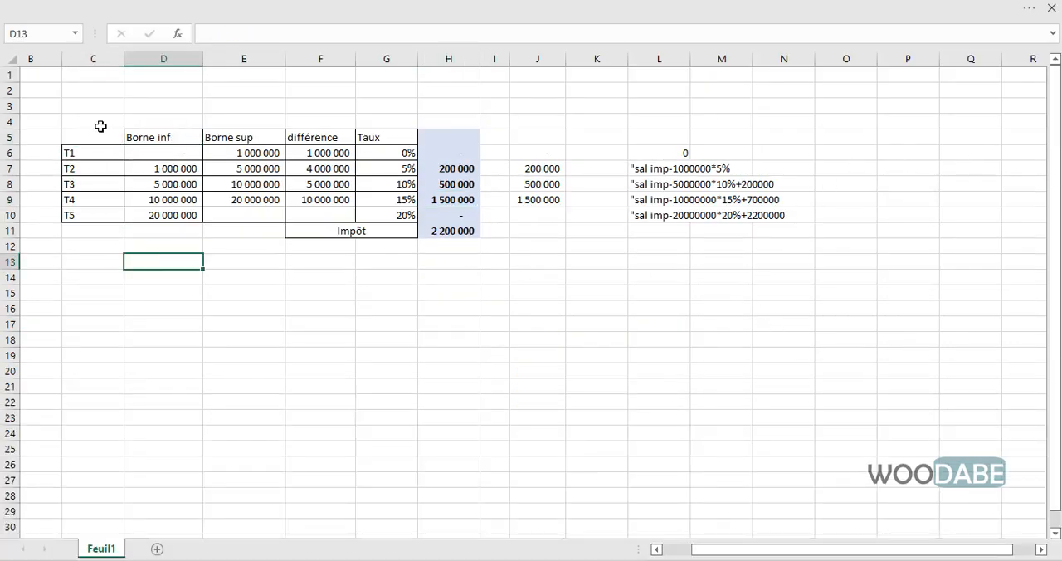
left_click_drag(100, 127, 222, 216)
left_click_drag(332, 153, 331, 192)
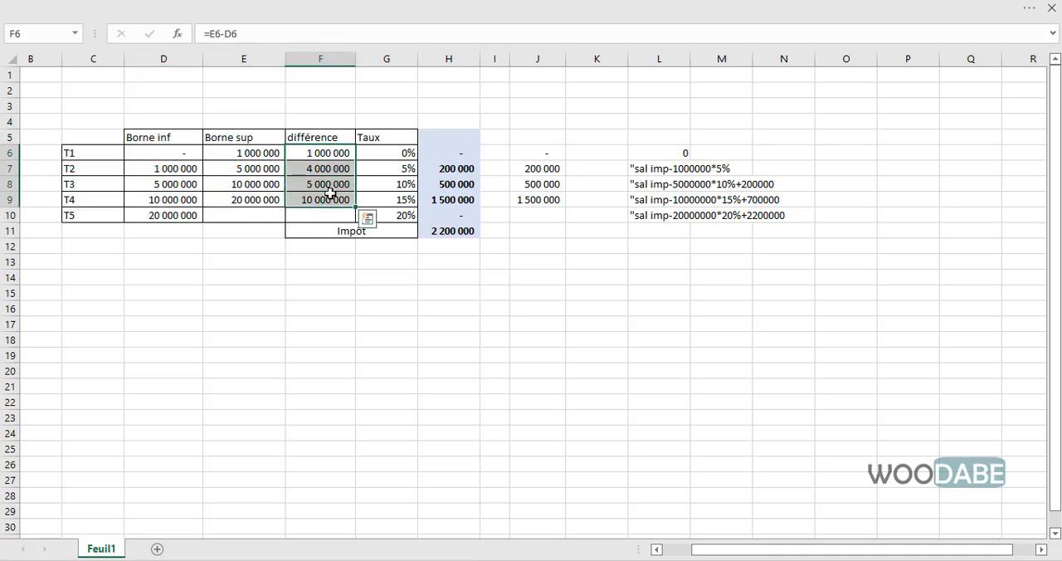
key("Delete")
left_click(181, 232)
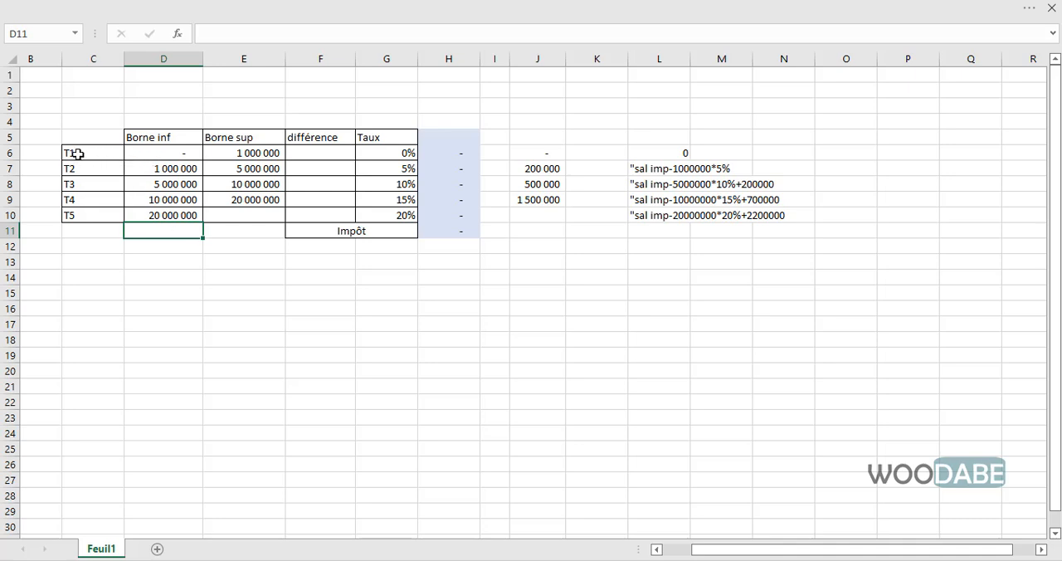
- Examine the lower bound, upper bound and tax rate of each bracket from T1 to T5
left_click_drag(166, 154, 249, 154)
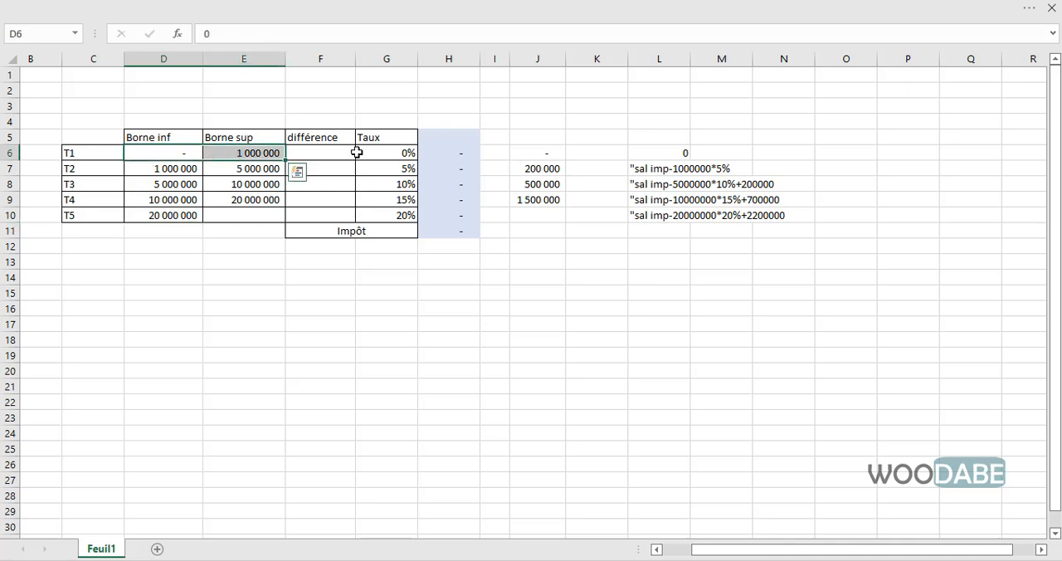
left_click(395, 151)
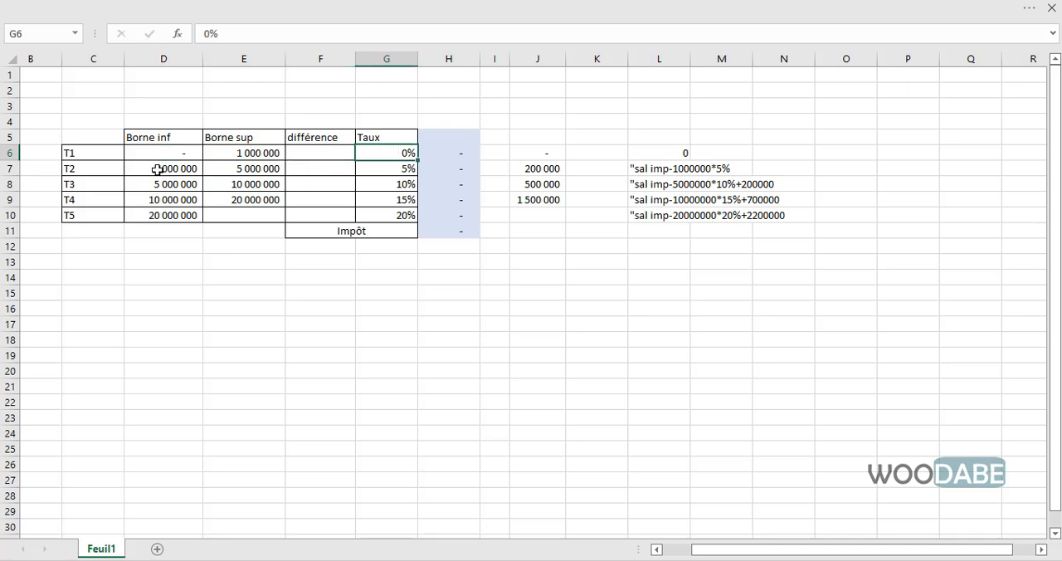
left_click_drag(158, 169, 231, 184)
left_click(384, 166)
left_click(375, 188)
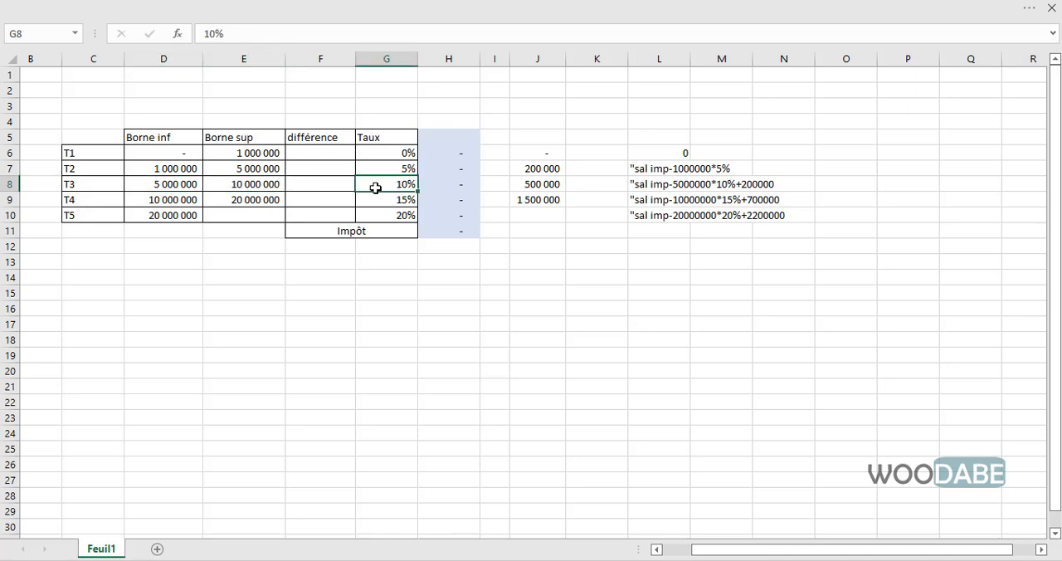
left_click(158, 201)
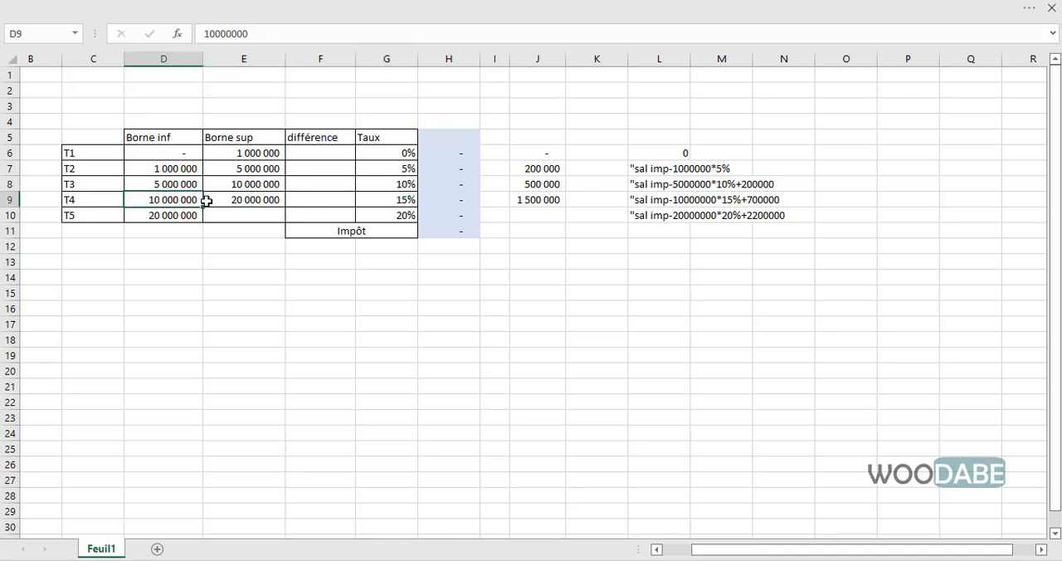
left_click(229, 201)
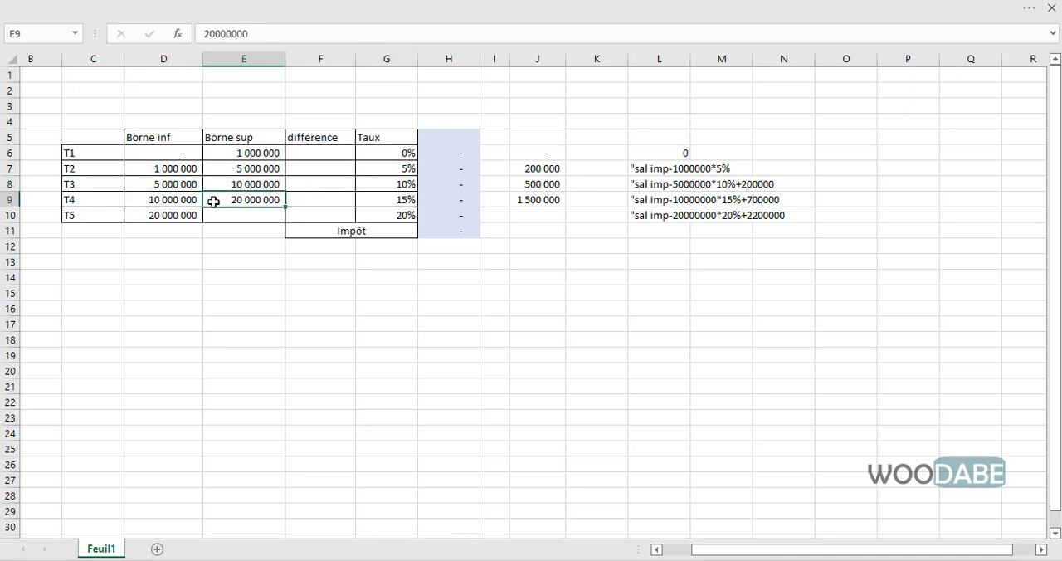
left_click(381, 203)
left_click(173, 217)
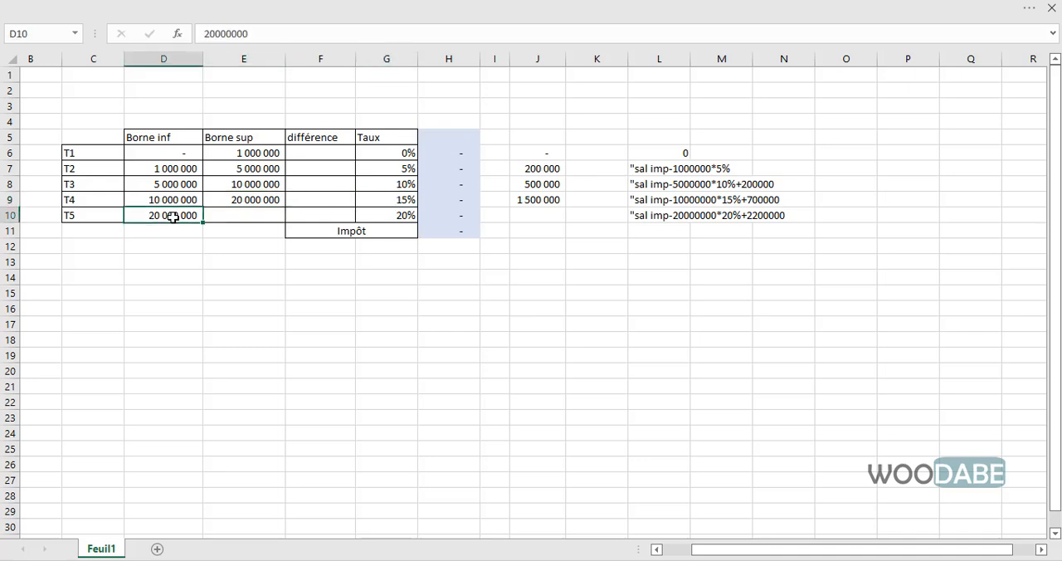
left_click(393, 214)
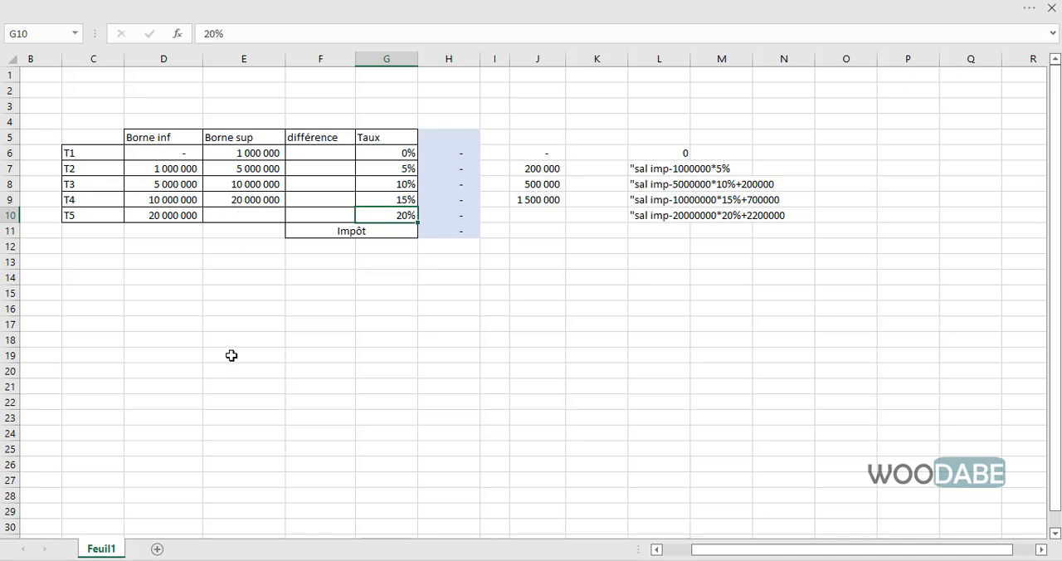
- Label cell C16 below the tax table "Sal" for a list of sample salaries
left_click(165, 313)
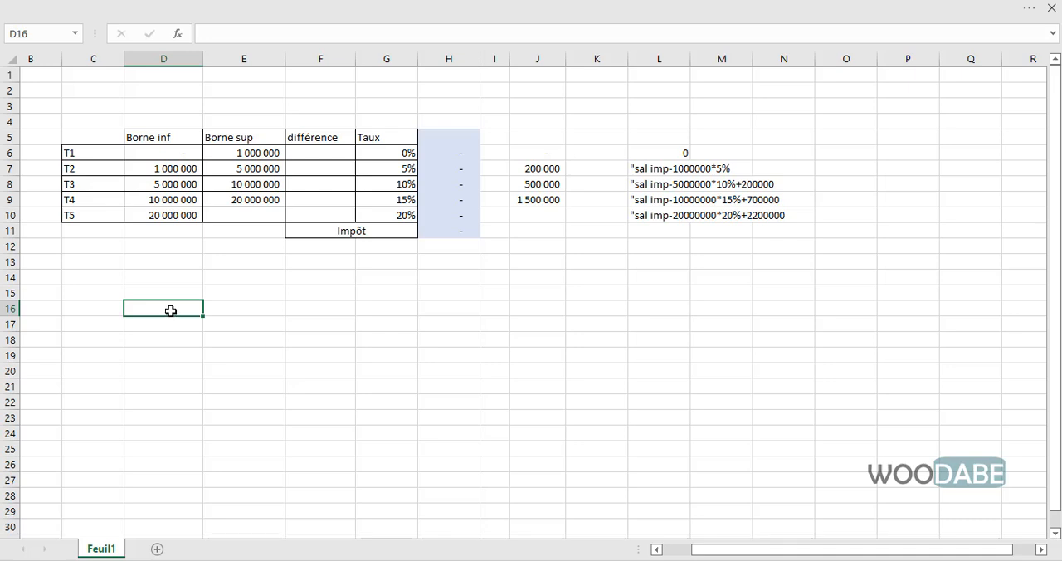
key("Left")
type("Sal")
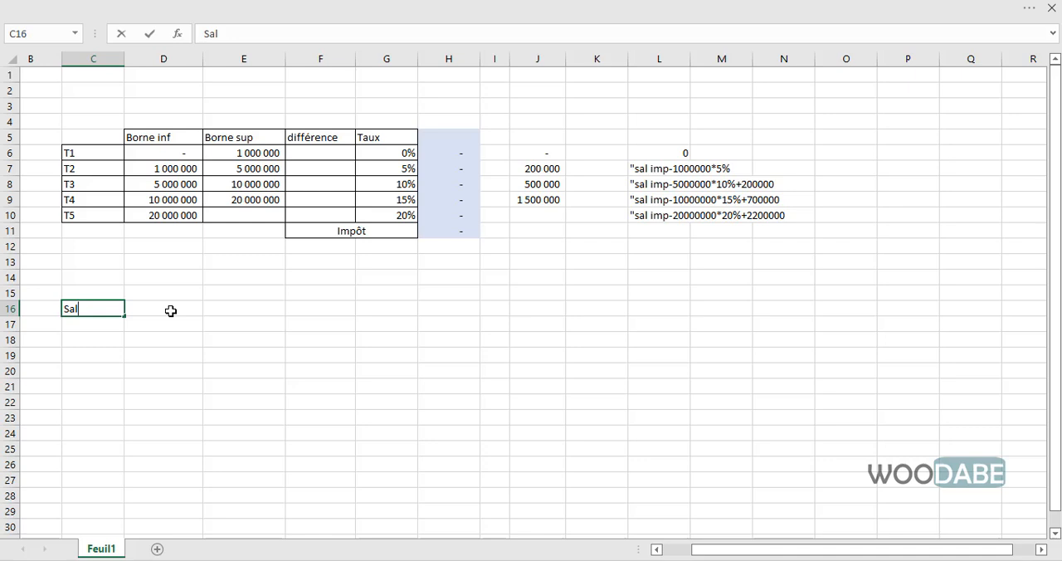
key("Tab")
- Enter trial salaries of 800000 in D16 and 4500000 in D17
type("1000")
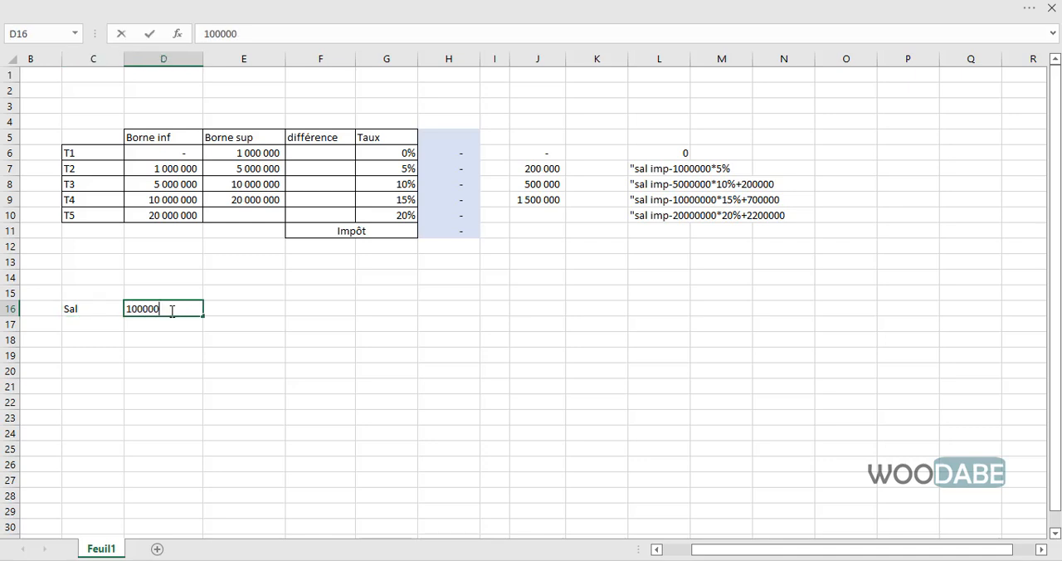
key("BackSpace")
key("BackSpace")
key("BackSpace")
key("BackSpace")
key("BackSpace")
key("BackSpace")
type("8000")
key("Return")
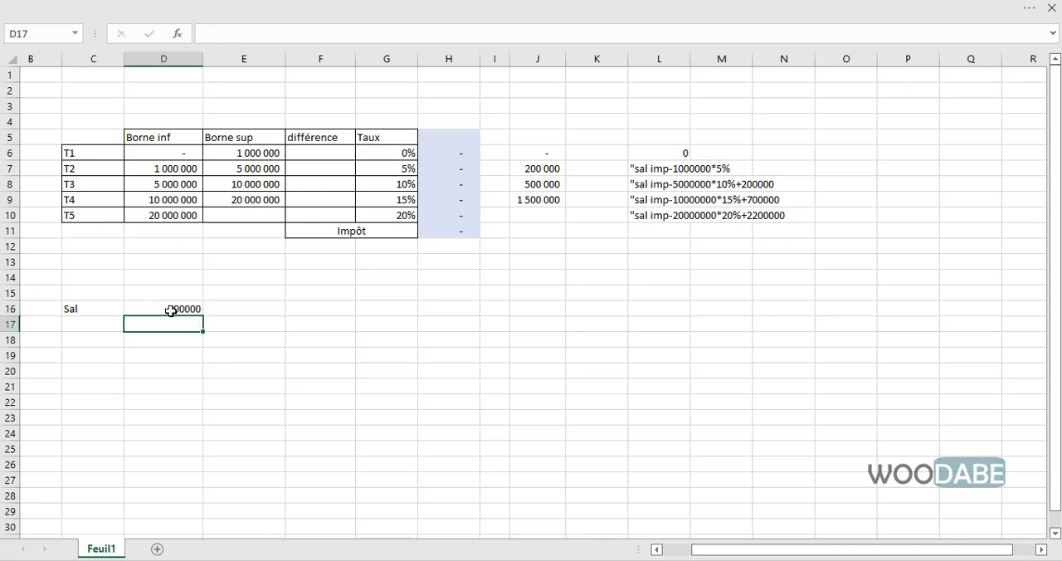
type("4500000")
key("Return")
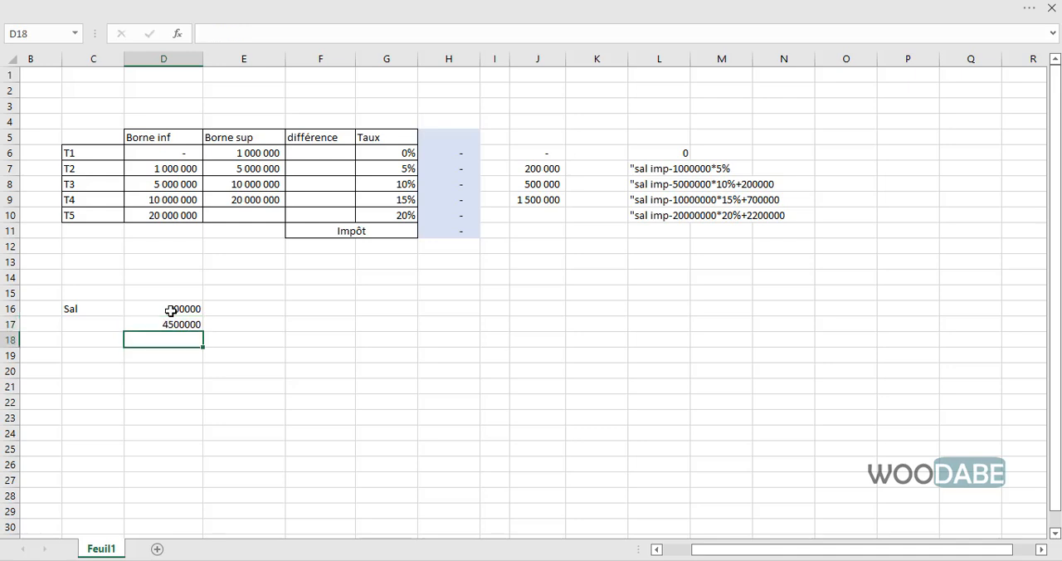
- Replace the first two sample salaries with 4500000 in D16 and 7800000 in D17
left_click(179, 308)
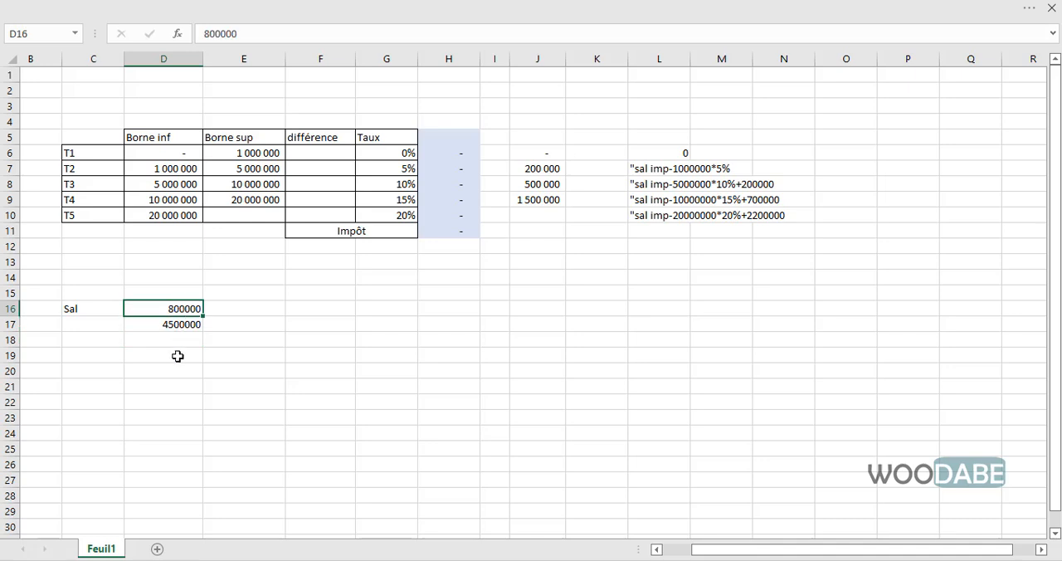
key("Delete")
key("Down")
key("Up")
key("Down")
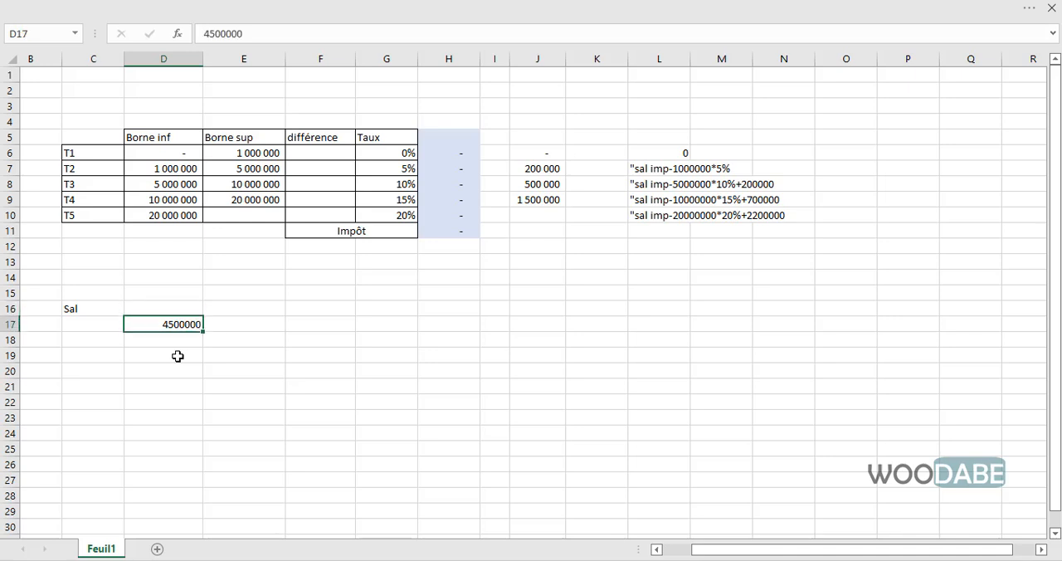
key("Up")
type("4500000")
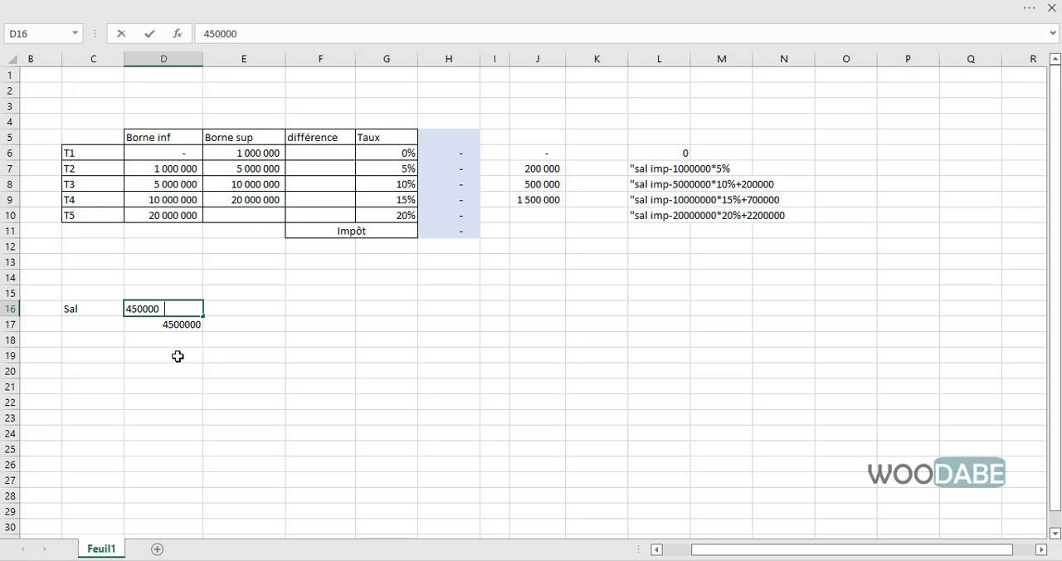
key("ctrl+Return")
key("Down")
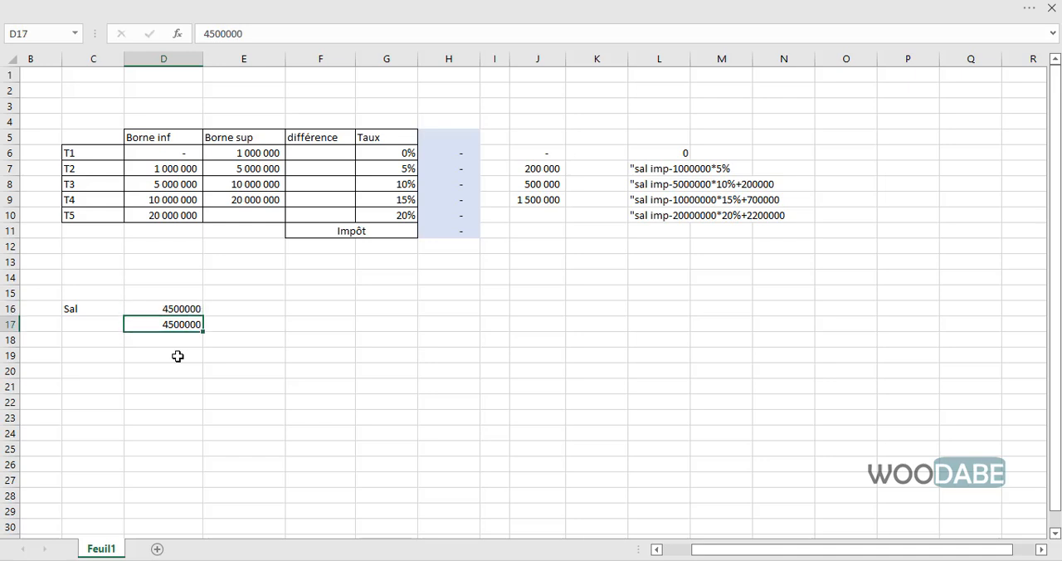
type("7")
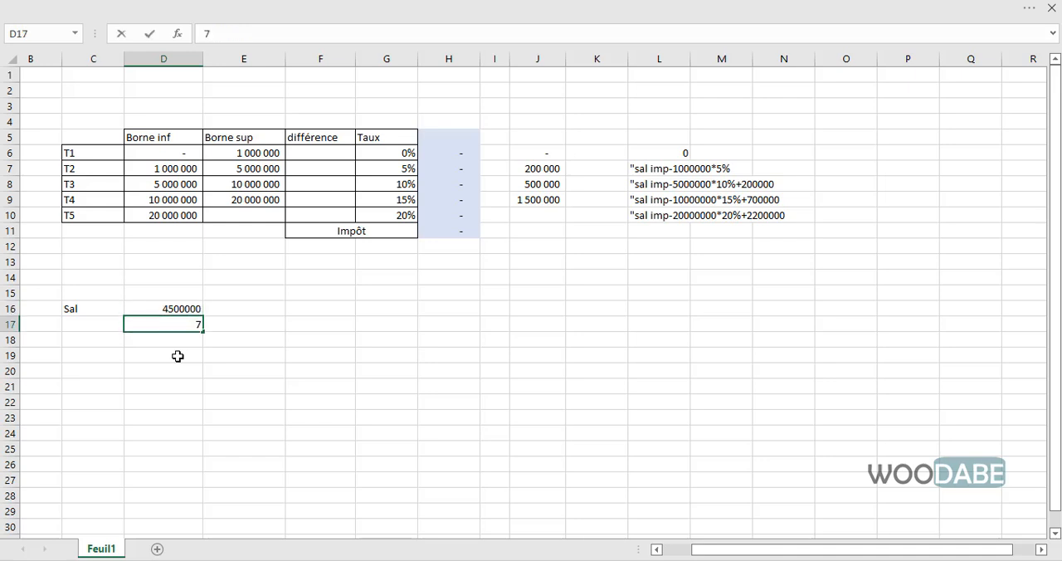
type("800000")
key("Return")
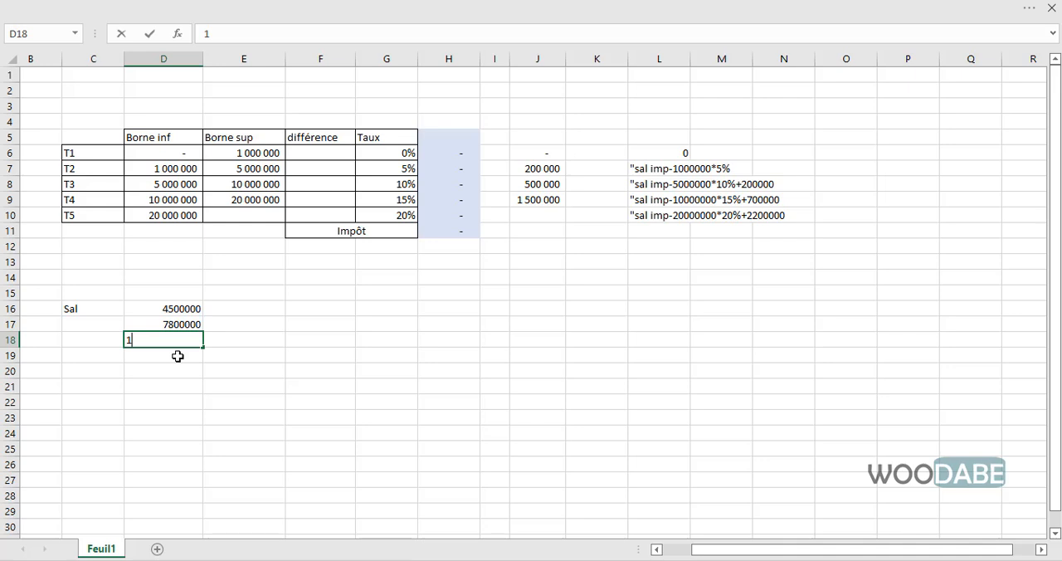
- Add two more sample salaries, 17000000 in D18 and 25000000 in D19
type("17000000")
key("Return")
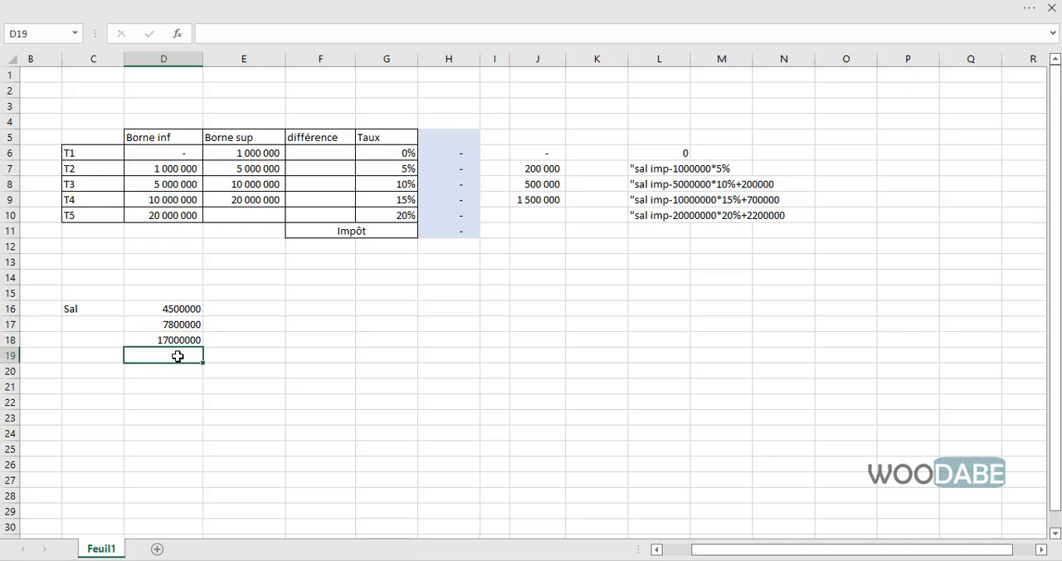
type("25000000")
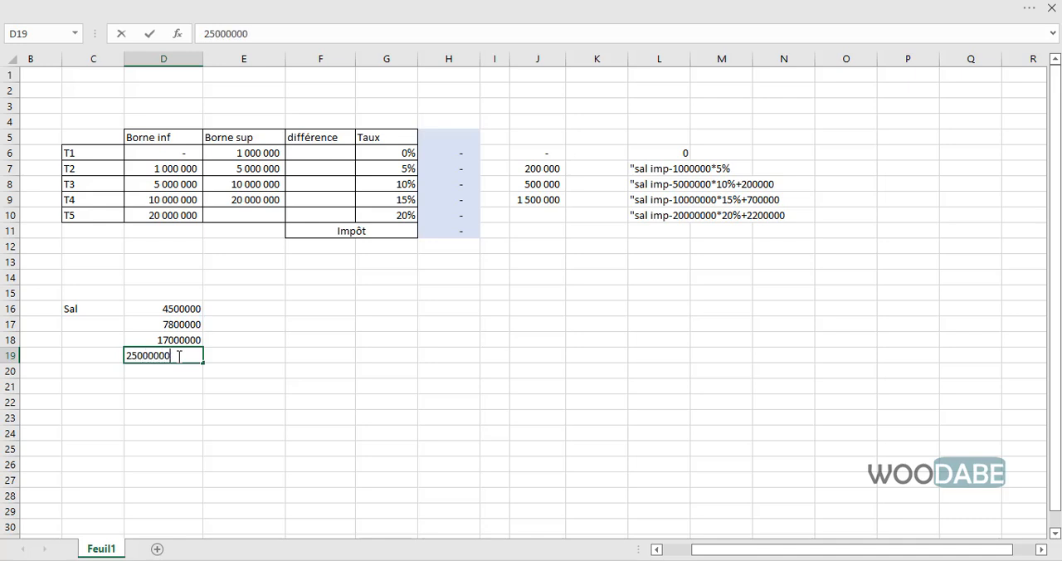
key("Return")
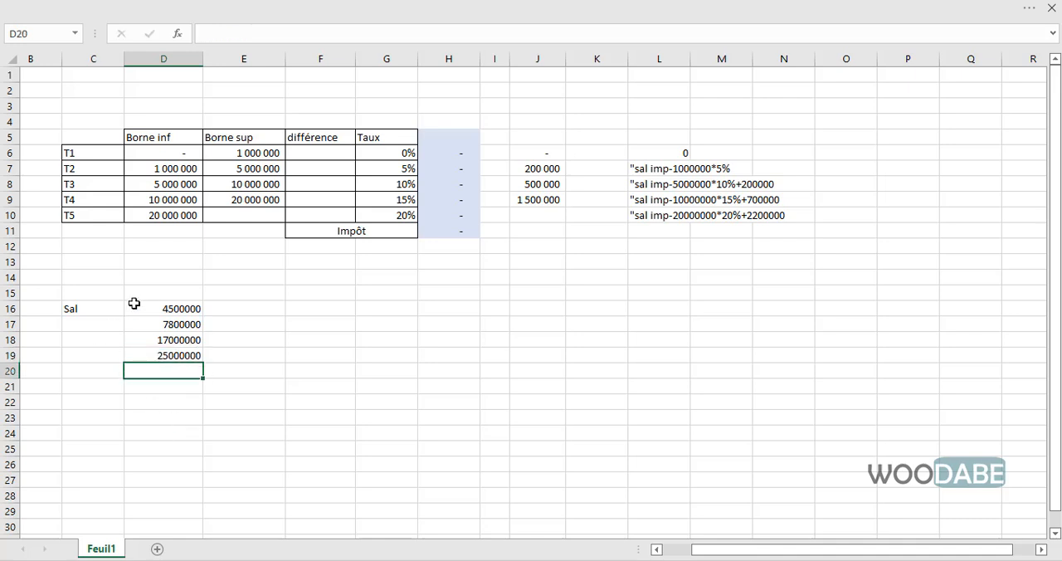
- Examine the sample salaries in D16:D19 and the lower and upper bounds of bracket T1
left_click_drag(134, 306, 144, 356)
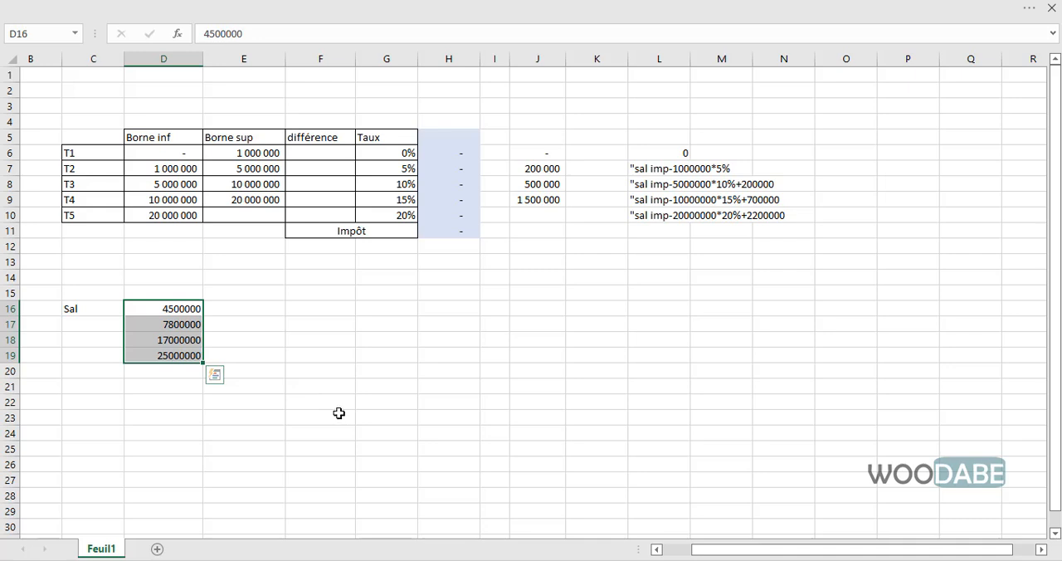
left_click(308, 374)
left_click_drag(165, 324, 199, 352)
left_click_drag(184, 311, 182, 350)
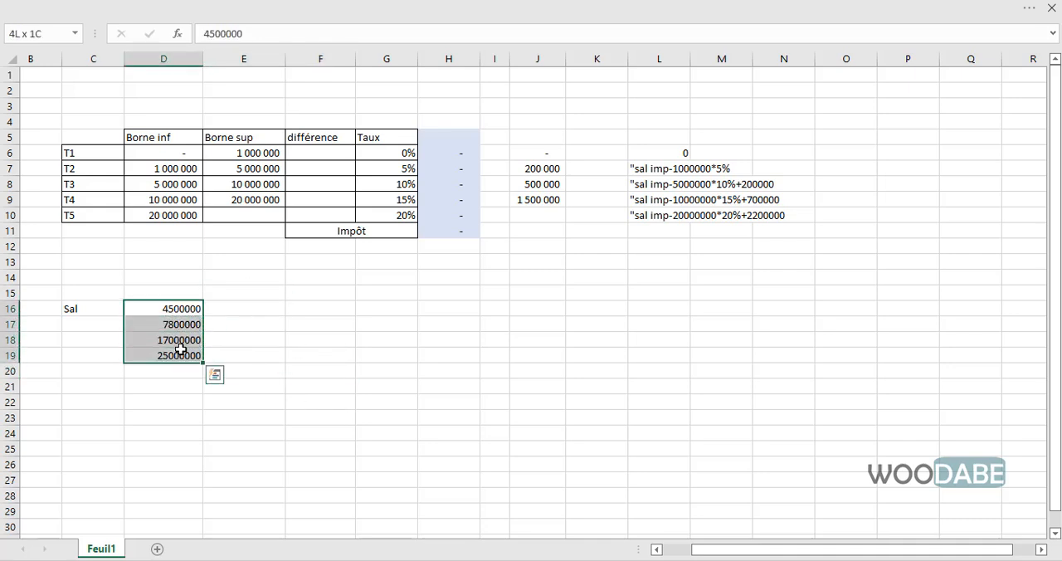
left_click(312, 156)
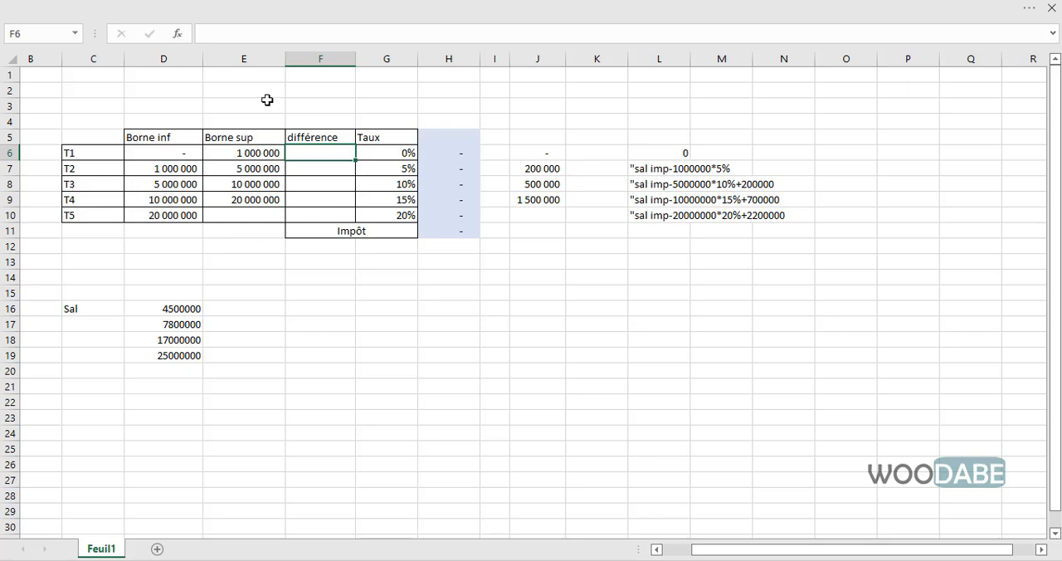
left_click_drag(254, 153, 175, 153)
left_click(320, 150)
left_click(229, 153)
left_click(186, 141)
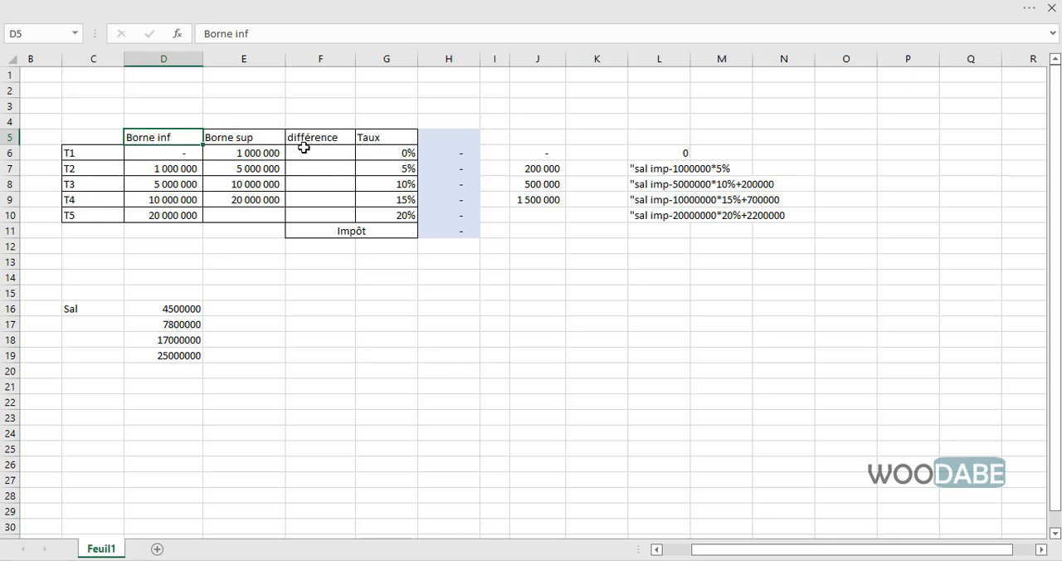
left_click(186, 149)
- Calculate the T1 différence in F6 as upper bound minus lower bound with the formula =E6-D6
left_click(311, 151)
type("=")
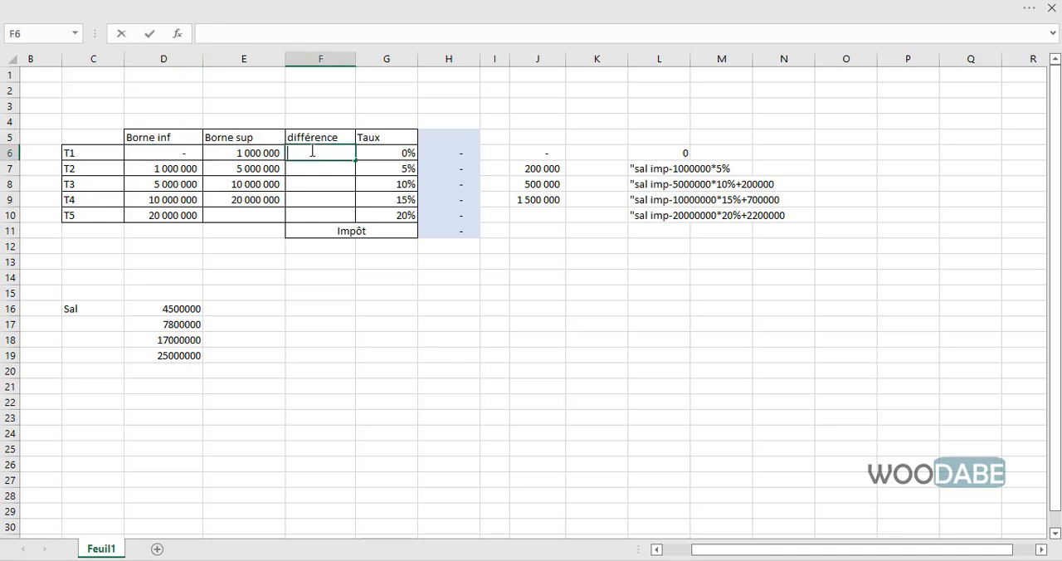
left_click(234, 158)
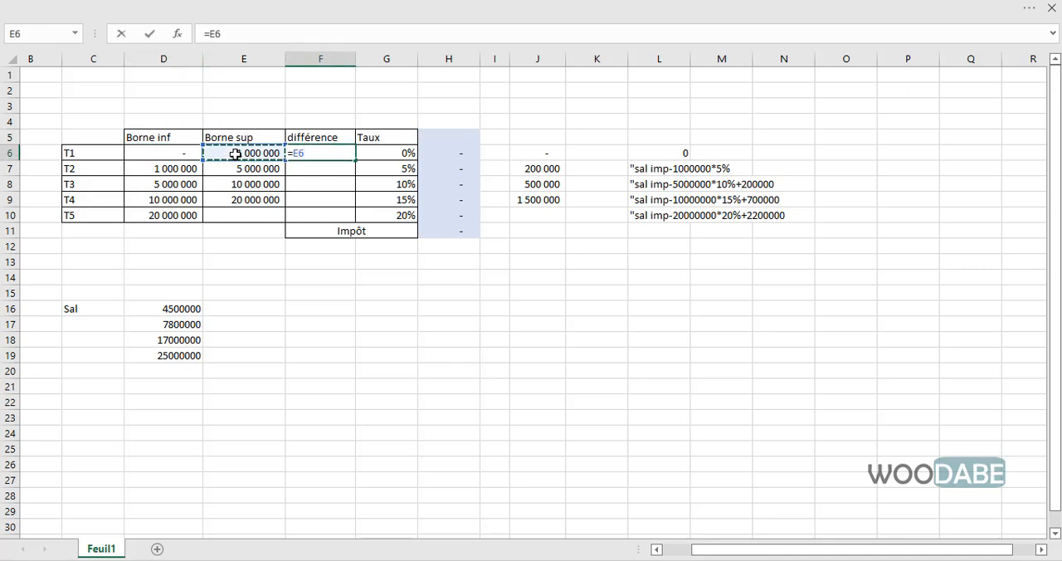
type("-")
left_click(176, 155)
key("Return")
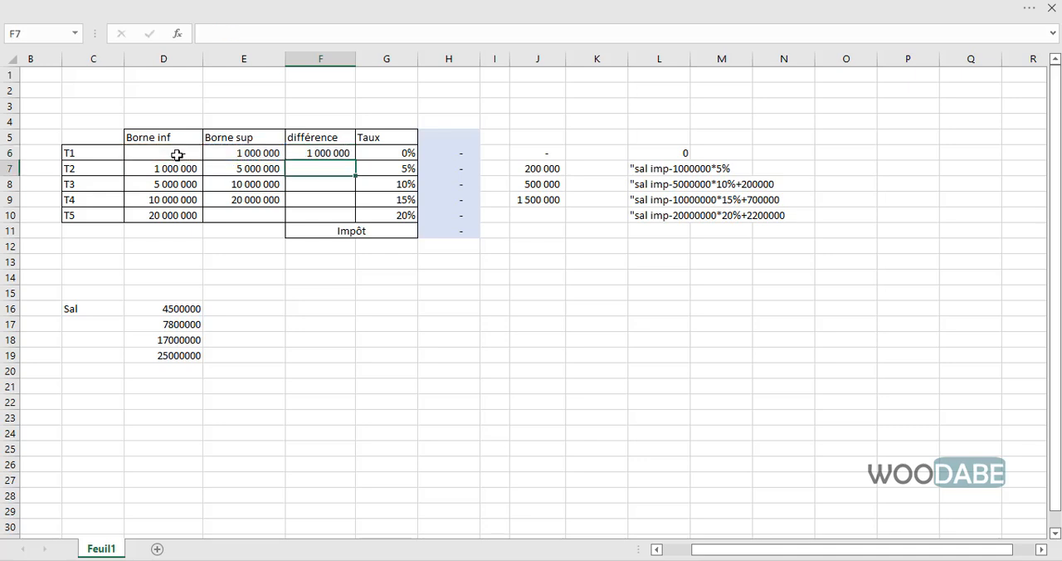
- Examine the first sample salary in D16, the T2 bracket's upper bound, and the T1 bounds, différence, rate and tax formula
left_click(185, 309)
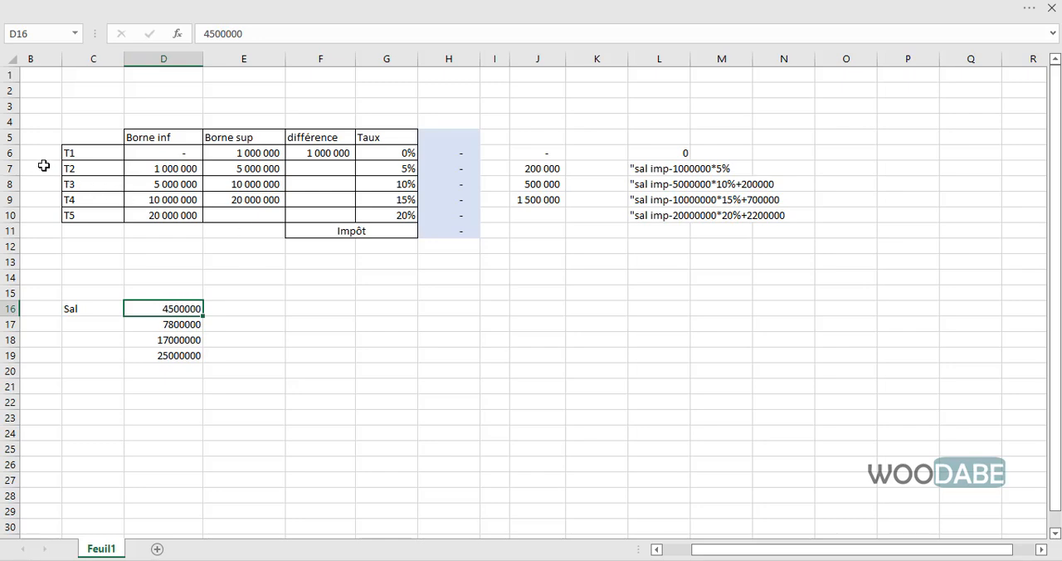
left_click(7, 168)
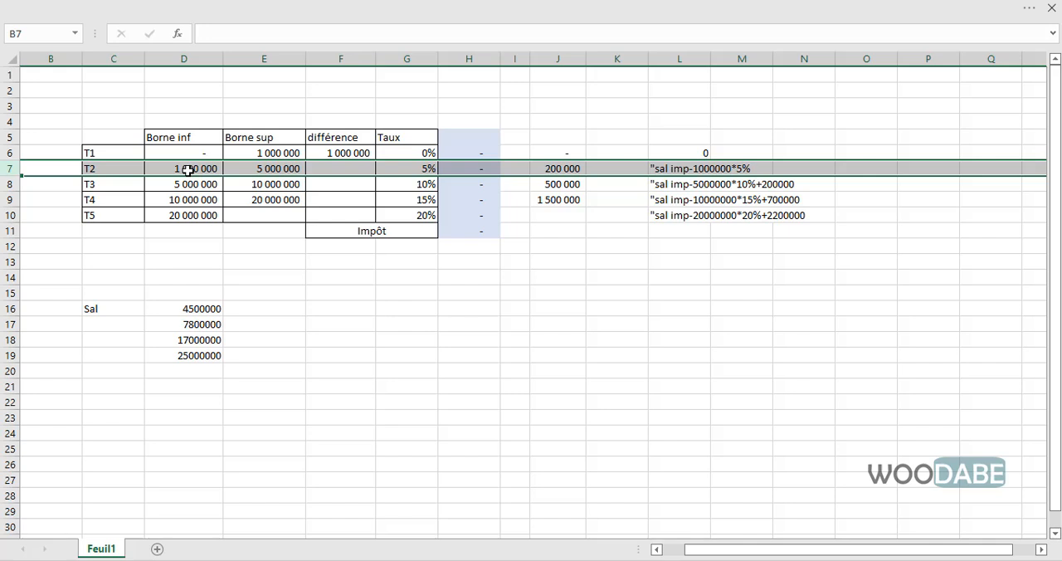
left_click(272, 168)
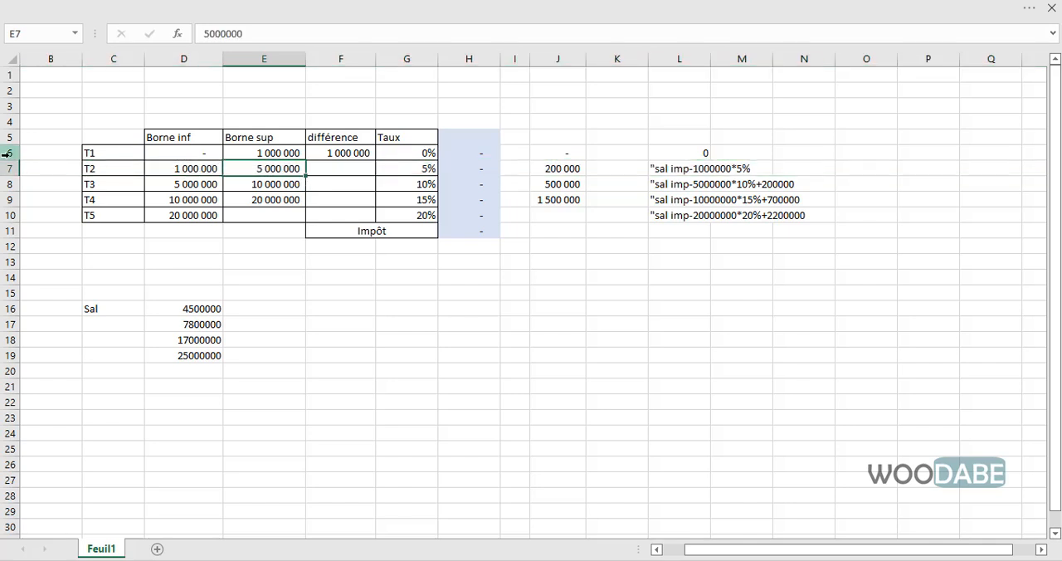
left_click(6, 153)
left_click(318, 156)
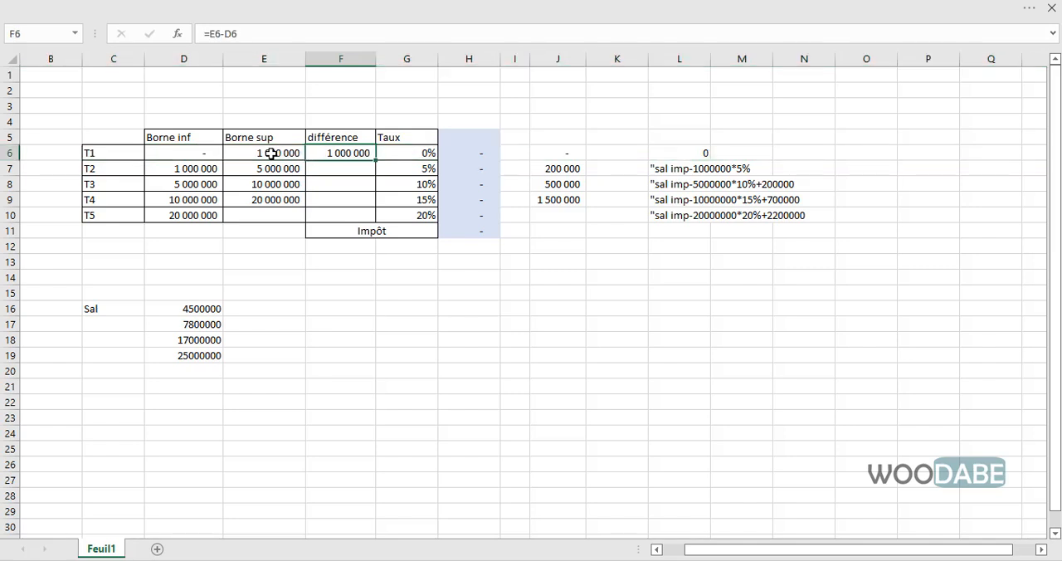
left_click(271, 155)
left_click(198, 155)
left_click(322, 154)
left_click(400, 152)
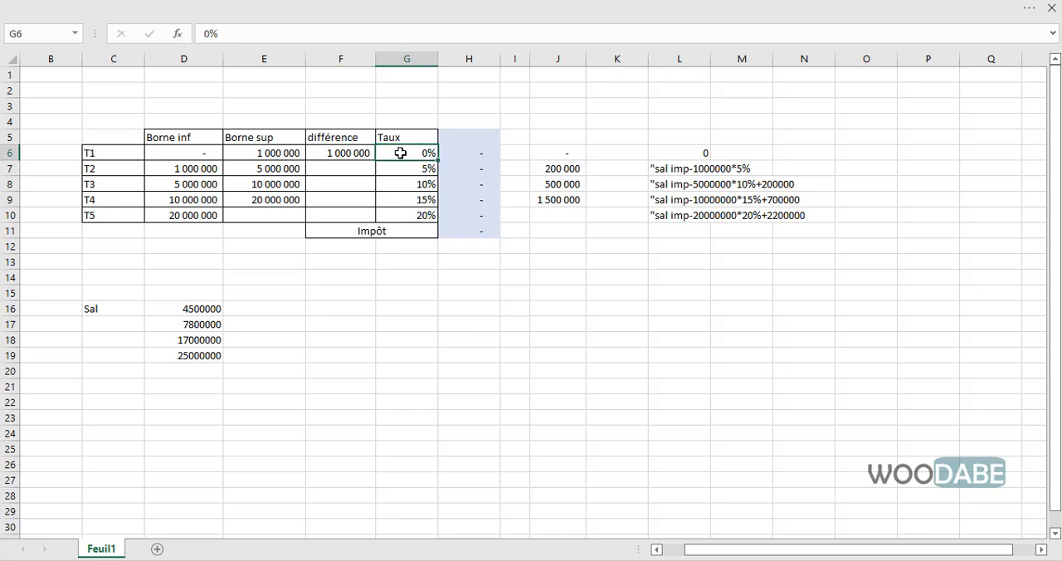
left_click(466, 157)
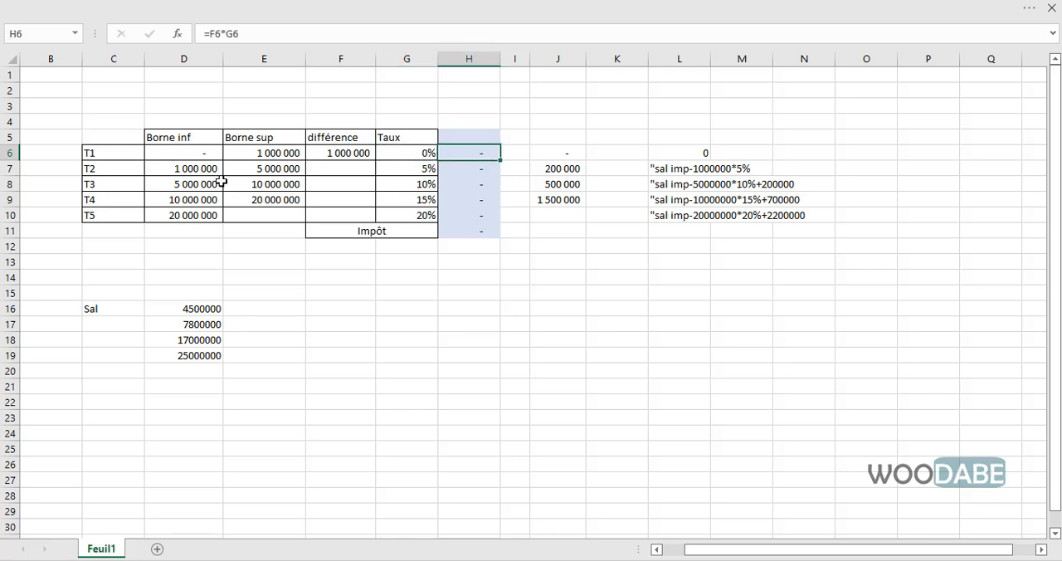
- Set the T2 upper bound in E7 to 4500000 and copy the différence formula from F6 down to F7
left_click(266, 168)
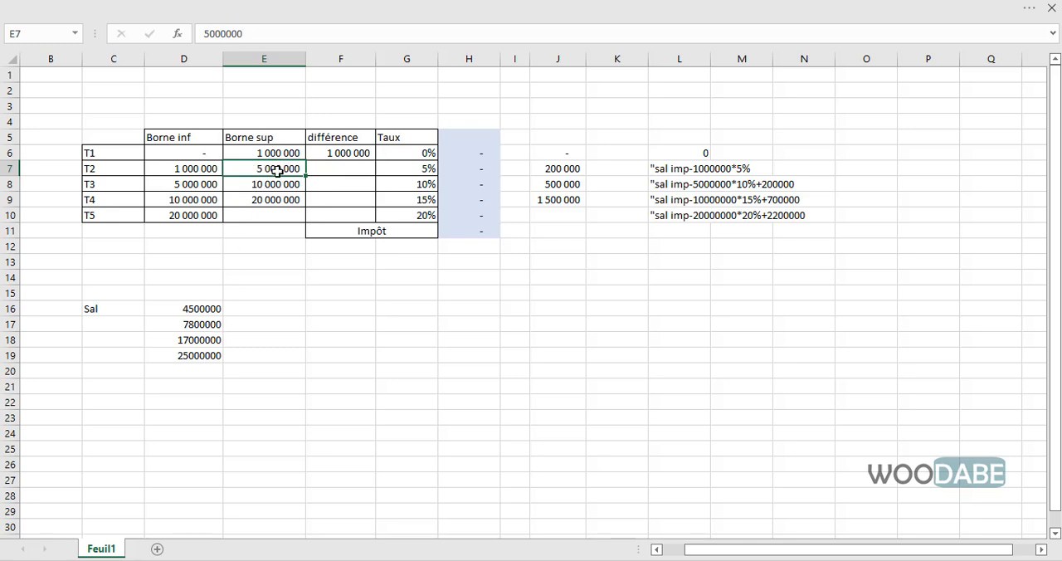
type("4 500 0")
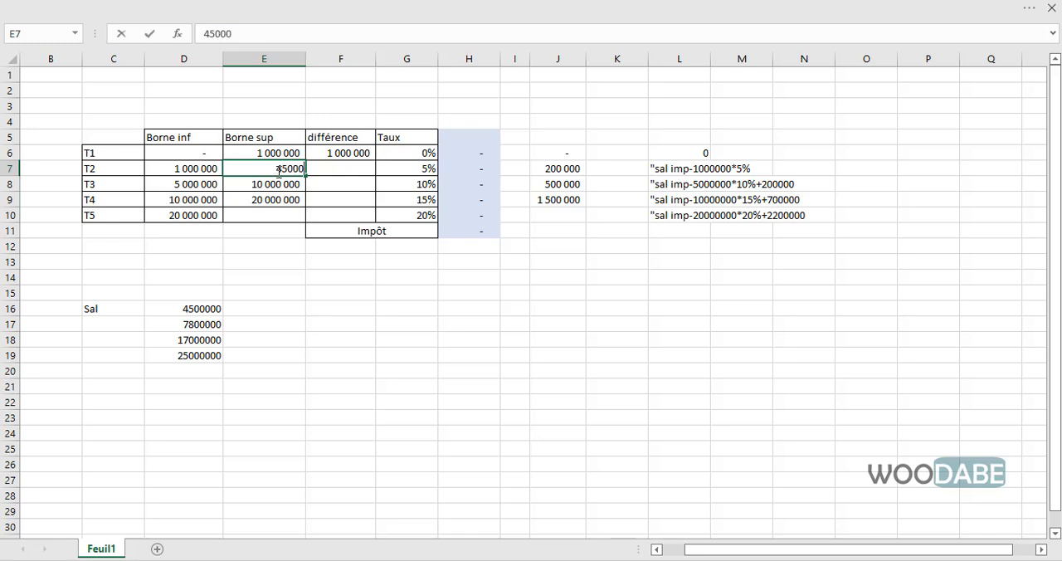
type("00")
key("Return")
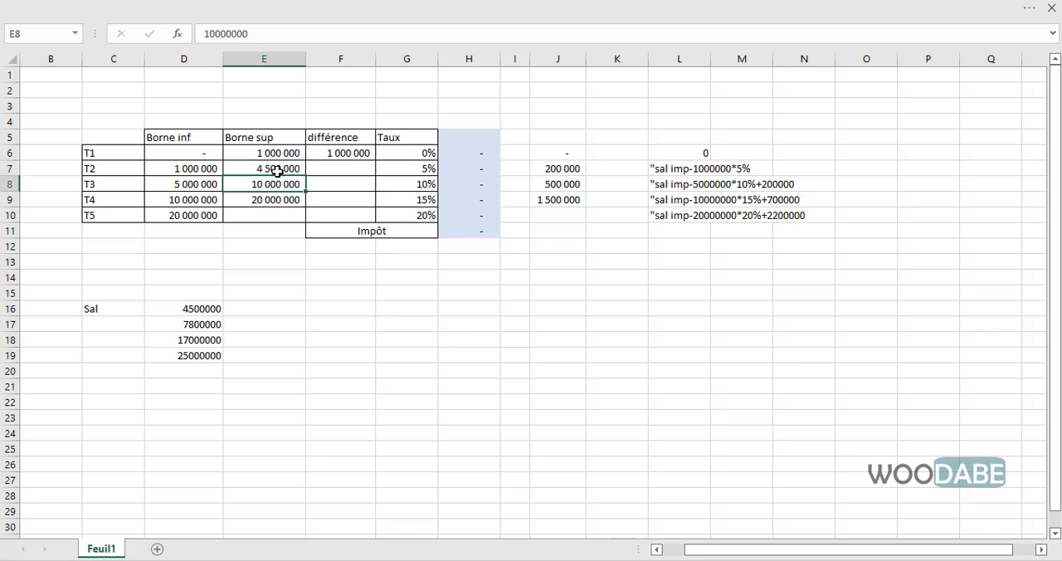
left_click(346, 152)
left_click_drag(373, 158, 351, 182)
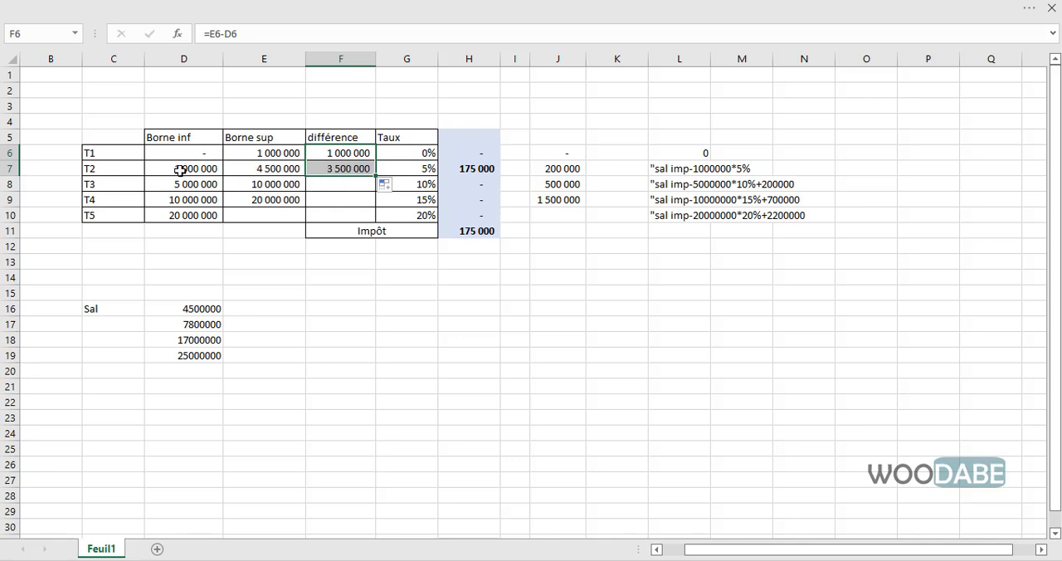
left_click(464, 169)
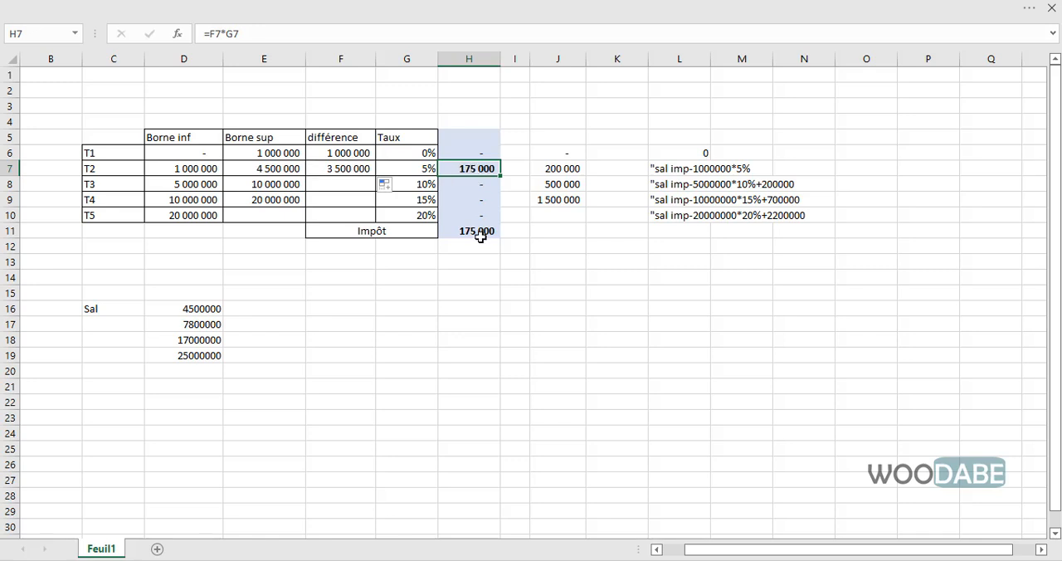
- Enter the first salary's tax, 175000, in E16 next to 4500000
left_click(267, 309)
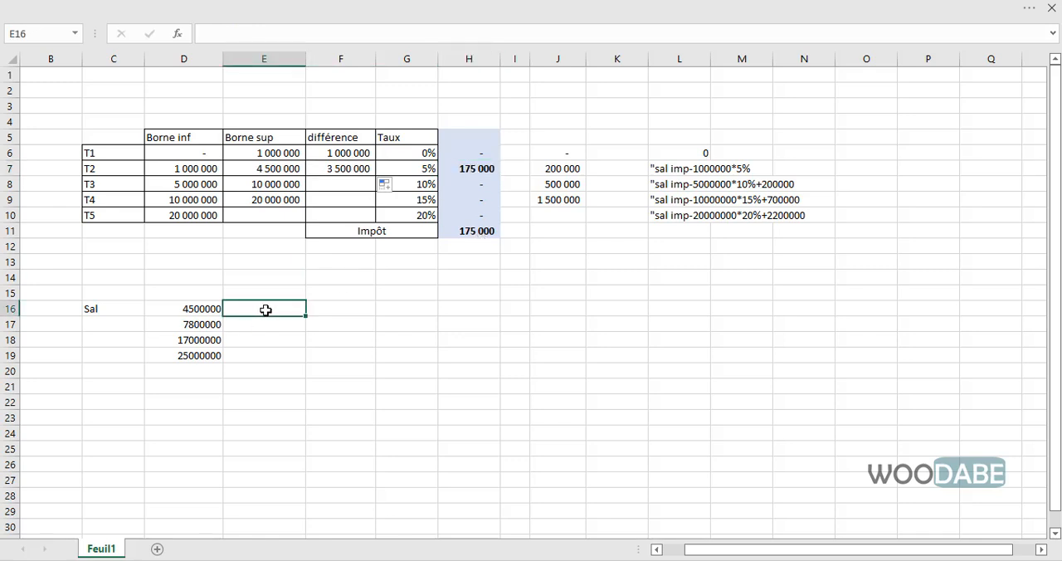
type("175000")
key("Return")
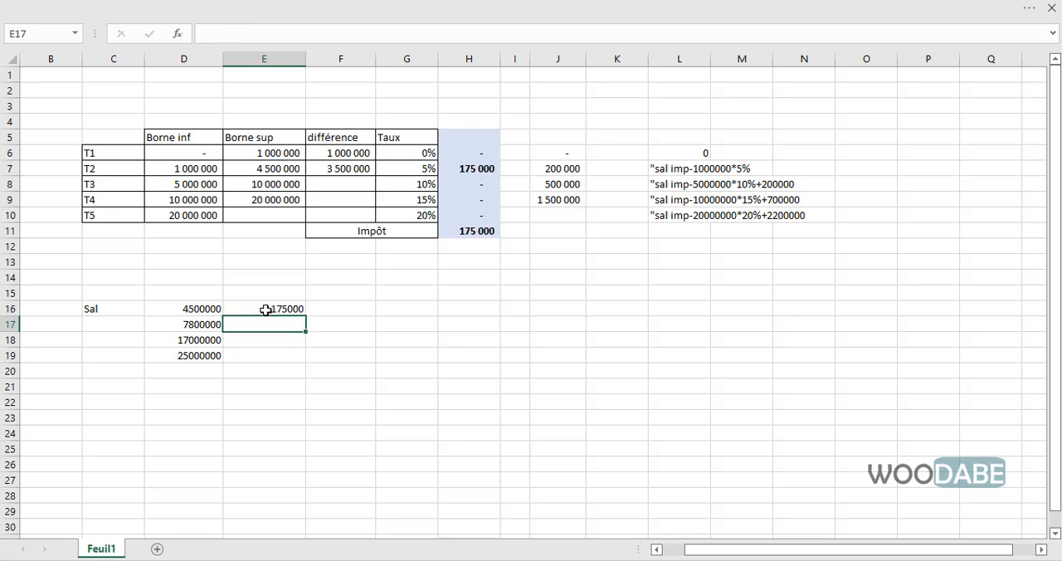
- Restore the T2 upper bound in E7 to 5000000
left_click(281, 169)
type("5 000 0")
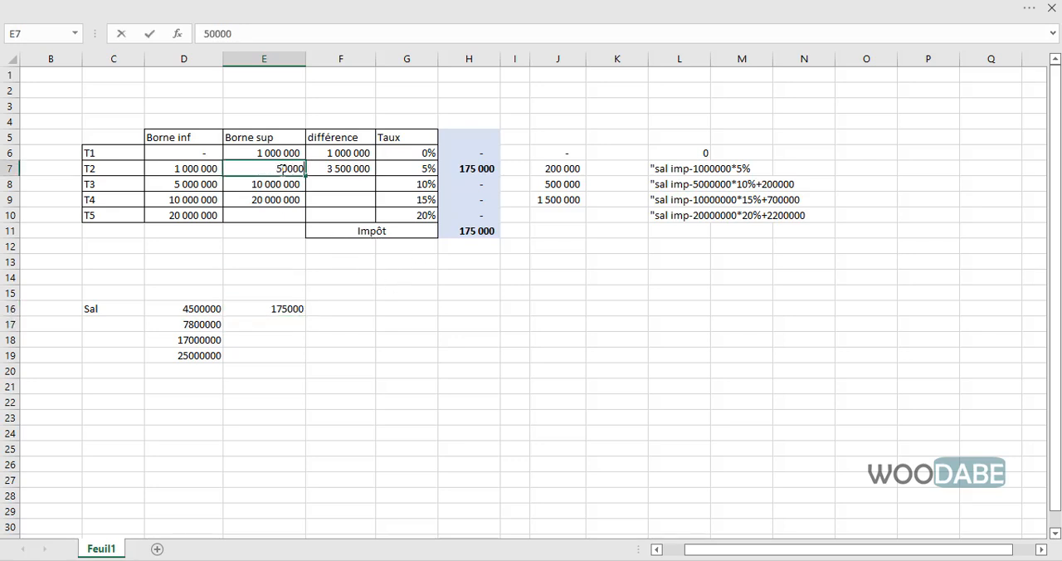
type("00")
key("Return")
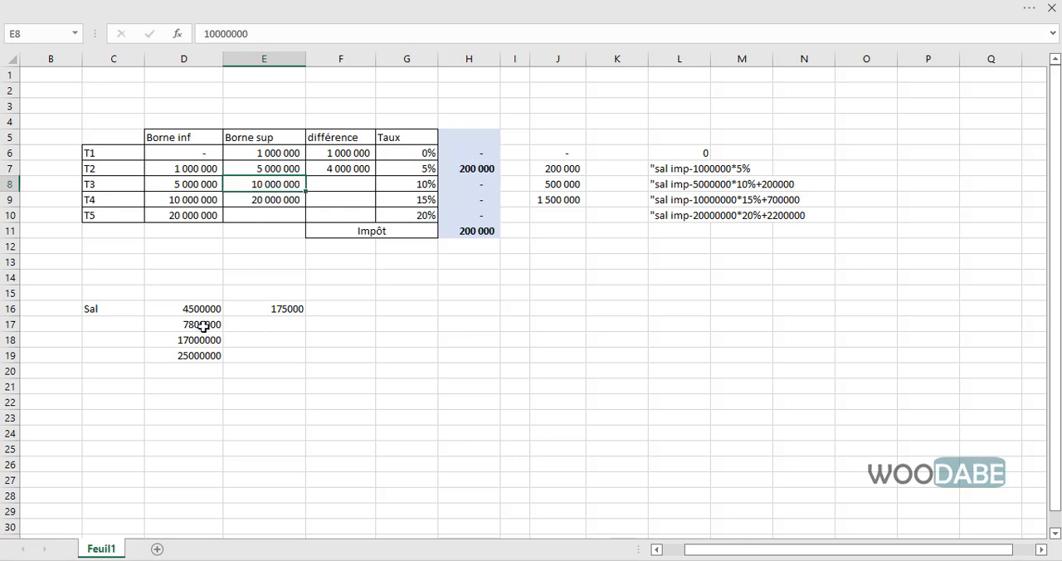
- Clear the T1 and T2 différence cells F6 and F7 for the second salary's calculation
left_click(204, 325)
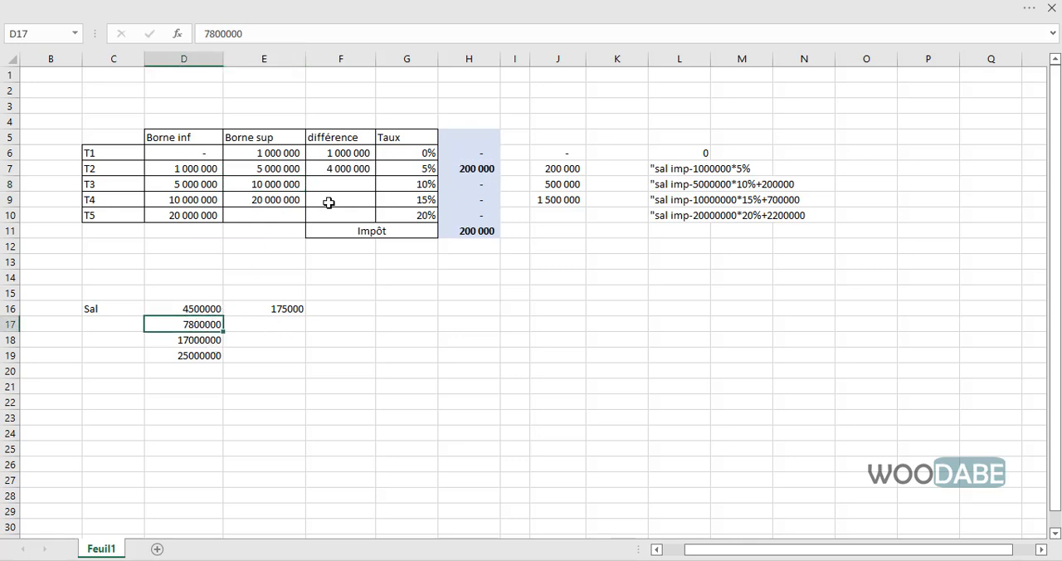
left_click(348, 170)
key("Delete")
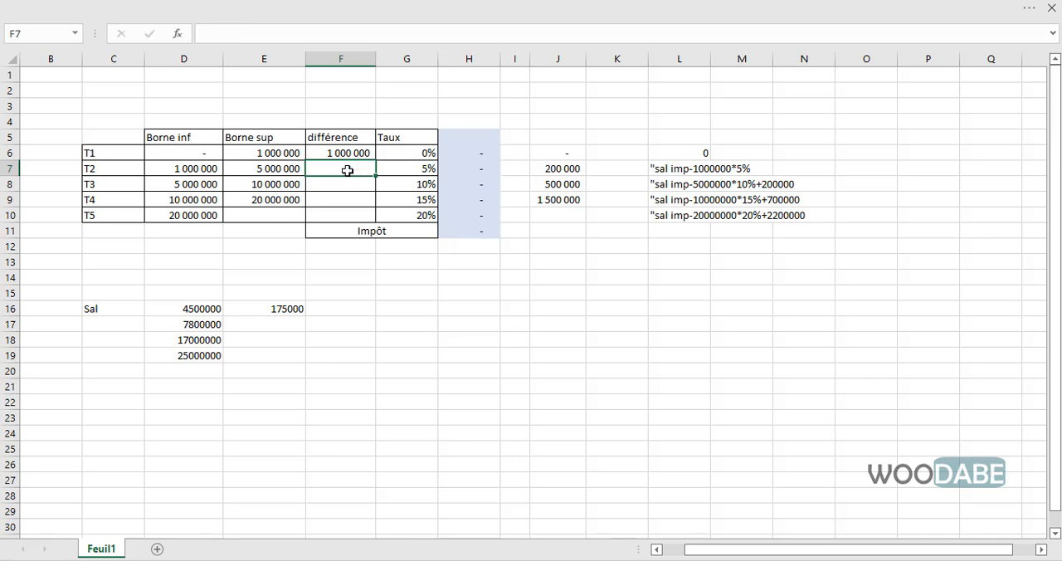
left_click(344, 151)
key("Delete")
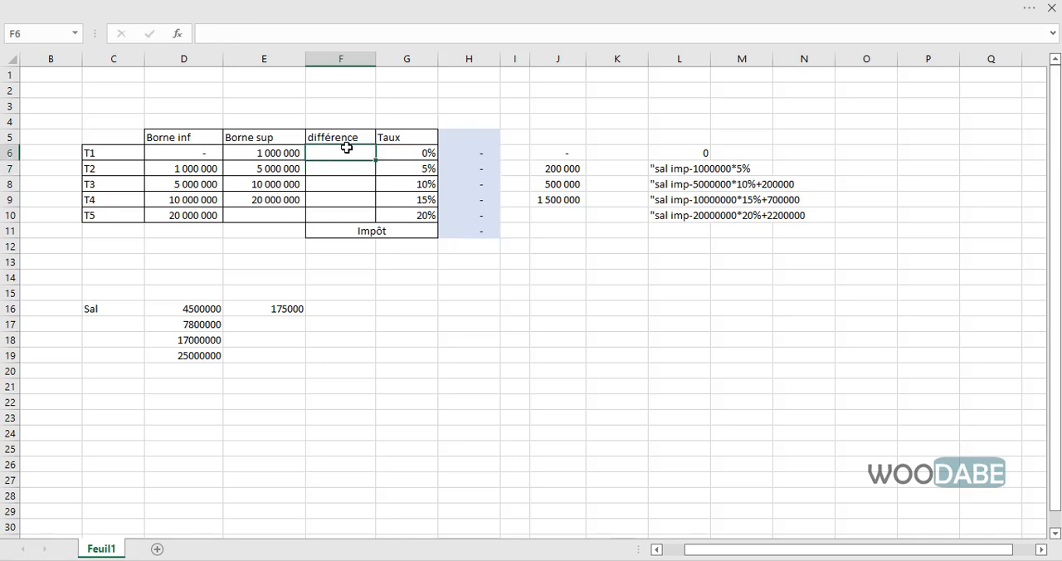
- Check the second salary against the T3 bracket and calculate the T1 différence in F6 with the formula =E6-D6
left_click(213, 325)
left_click(235, 325)
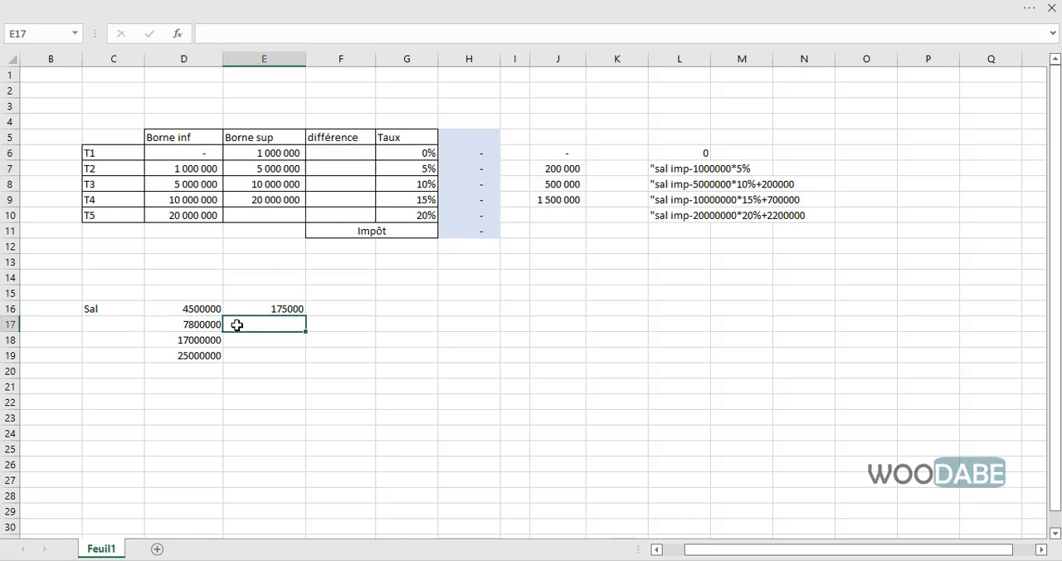
left_click(181, 323)
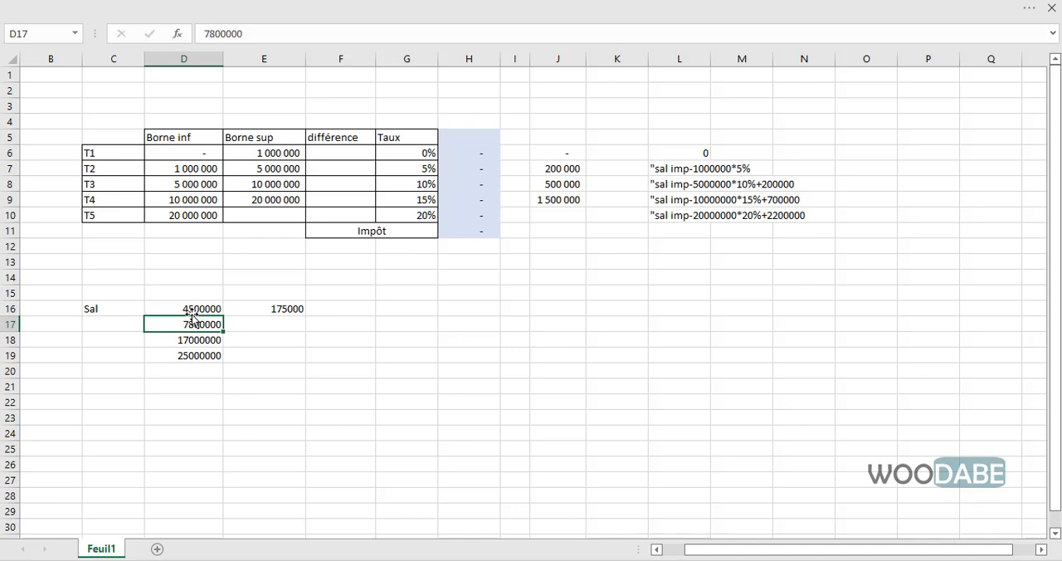
left_click(10, 184)
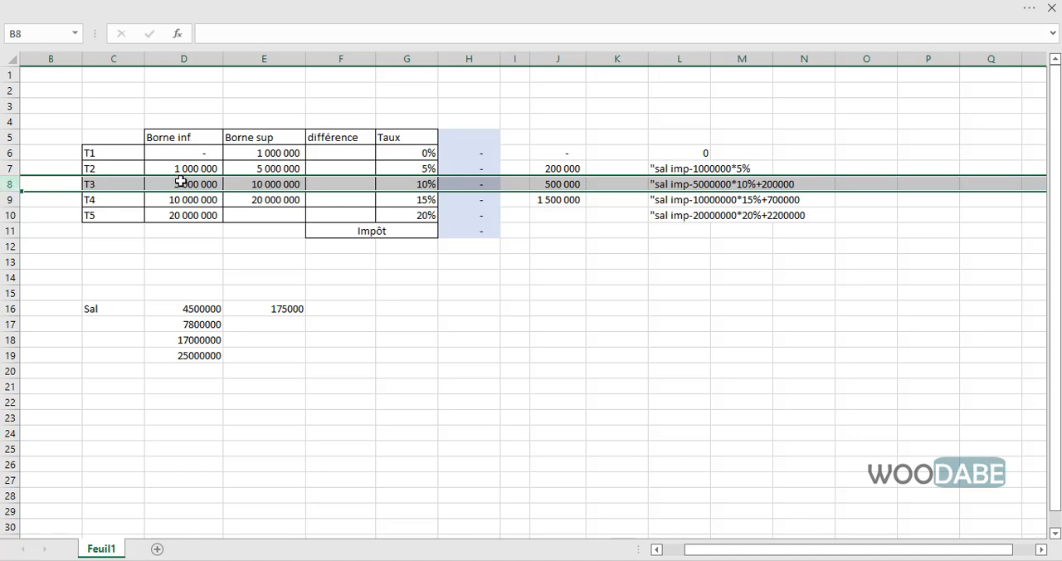
left_click(341, 152)
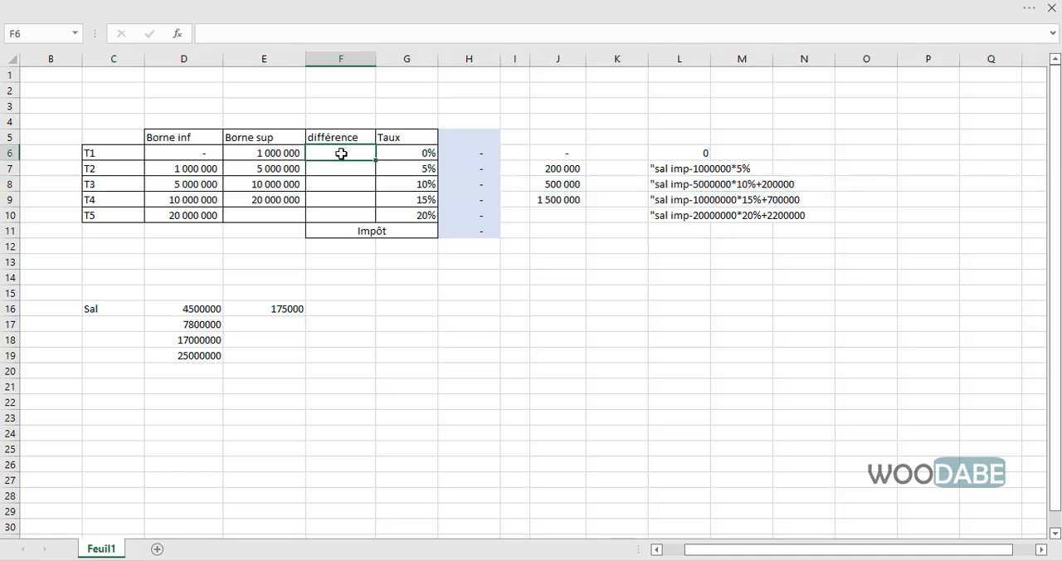
type("=")
left_click(264, 153)
type("-")
left_click(202, 153)
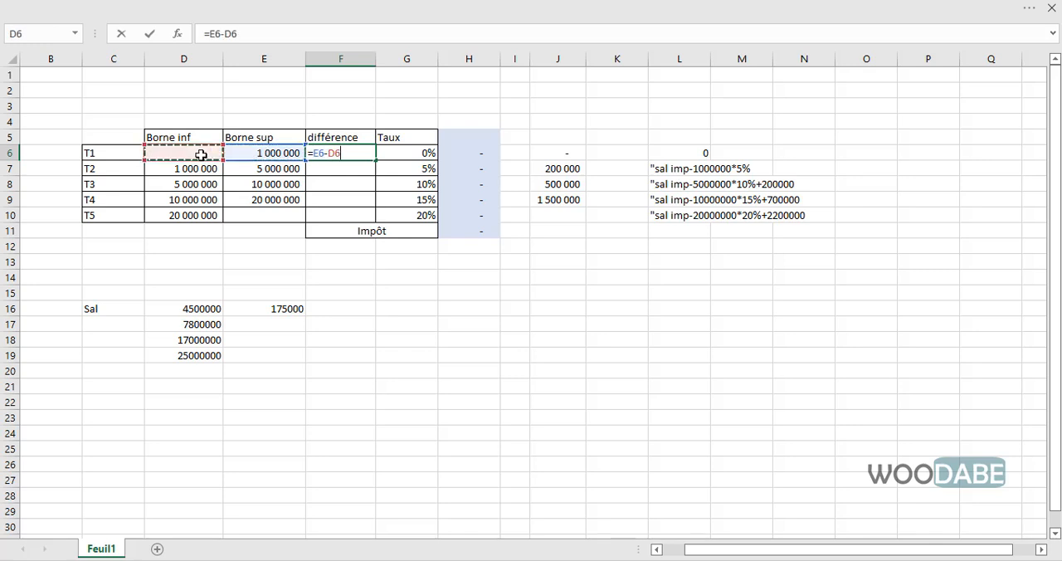
key("Return")
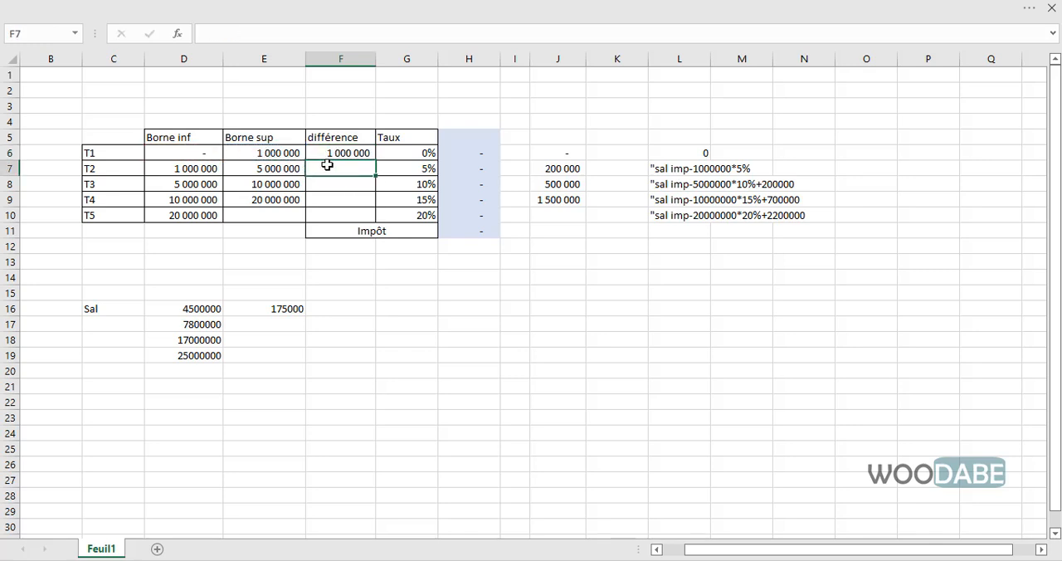
- Calculate the T2 différence in F7 with the formula =E7-D7 and check the T2 tax formula in H7
type("=")
left_click(279, 169)
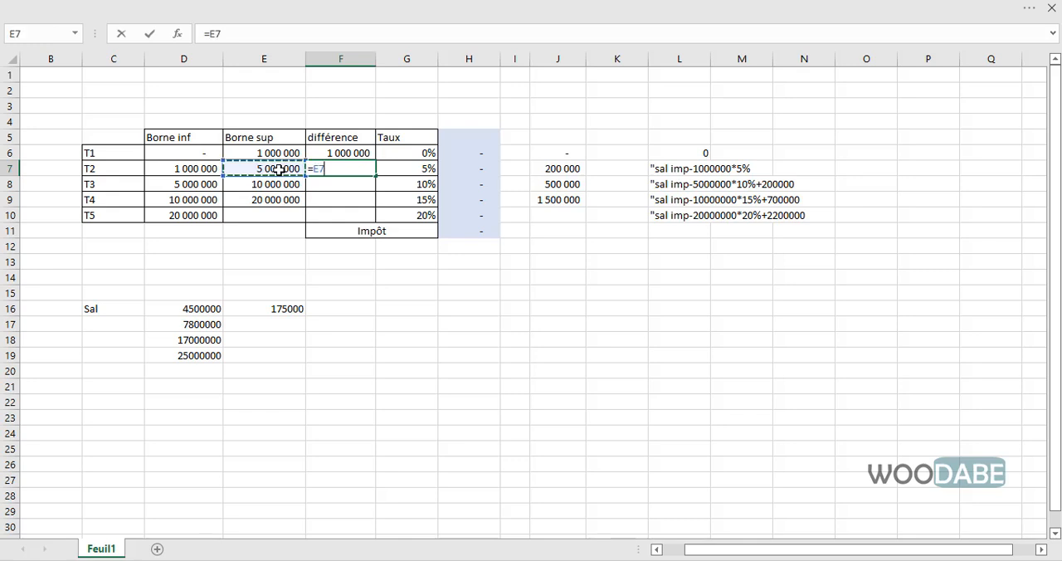
type("-")
left_click(196, 169)
key("Return")
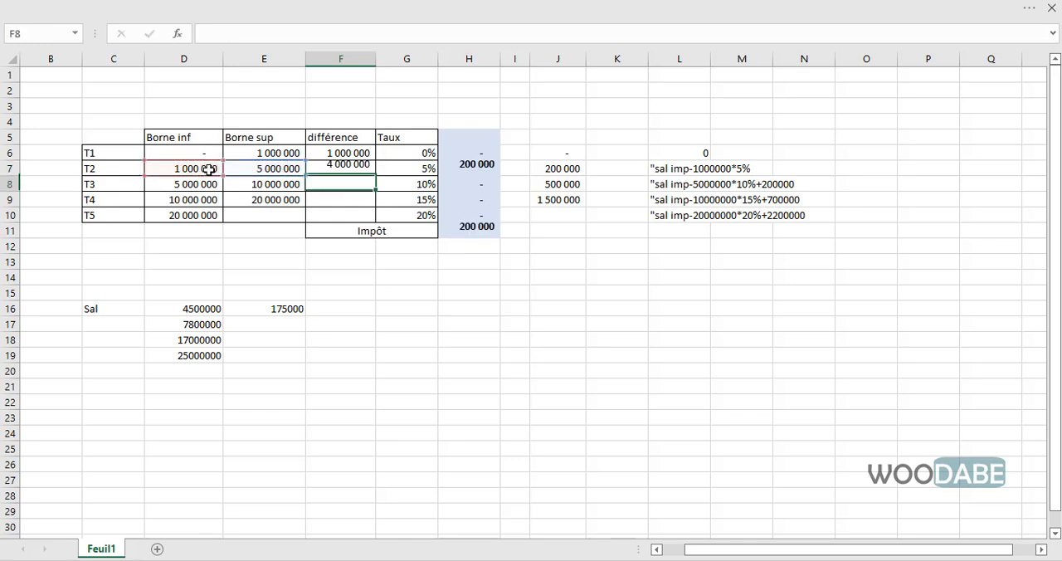
left_click(355, 169)
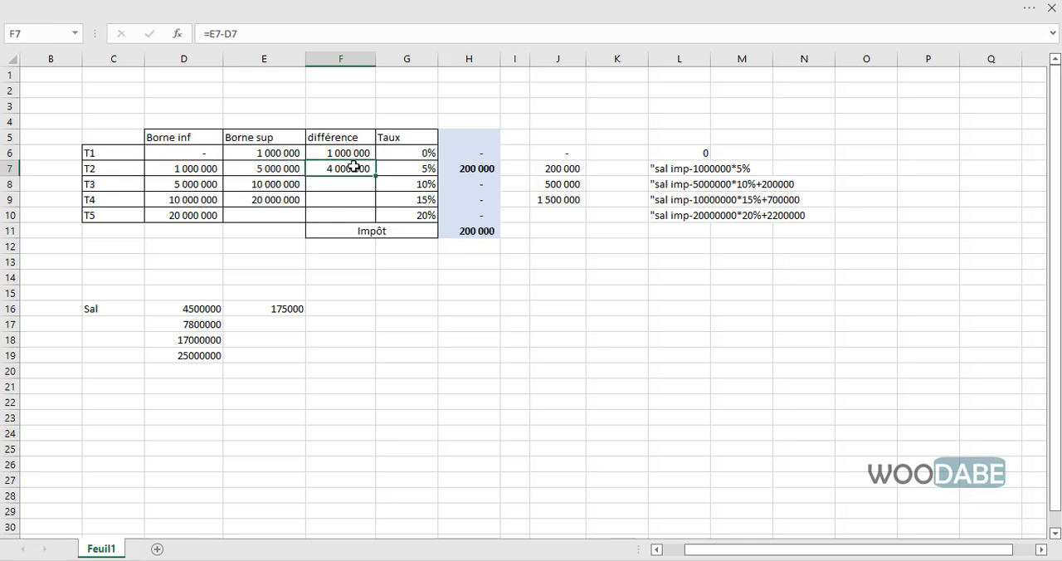
left_click(477, 169)
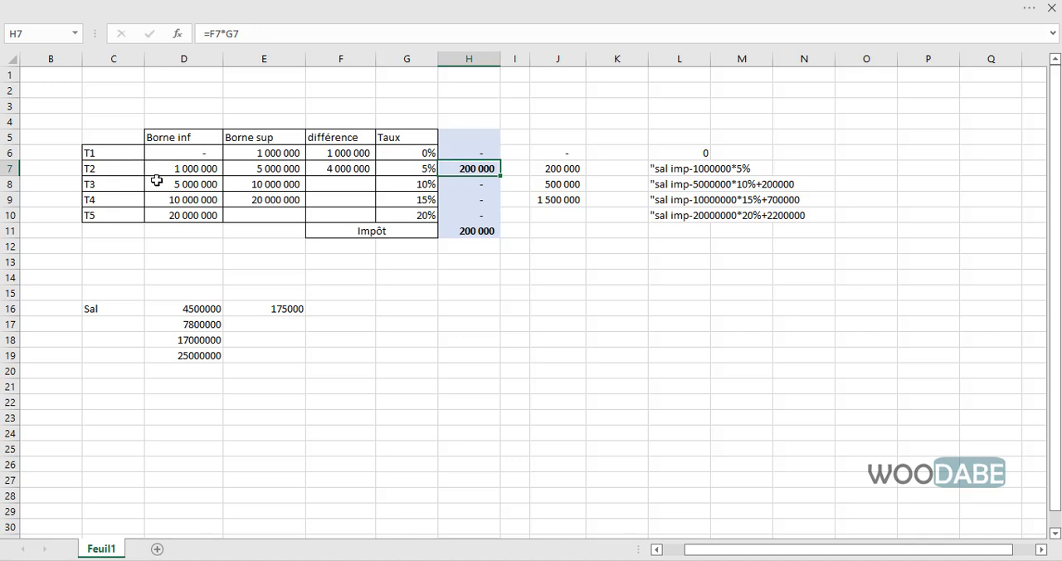
- Set the T3 upper bound in E8 to the second salary, 7800000
left_click(280, 184)
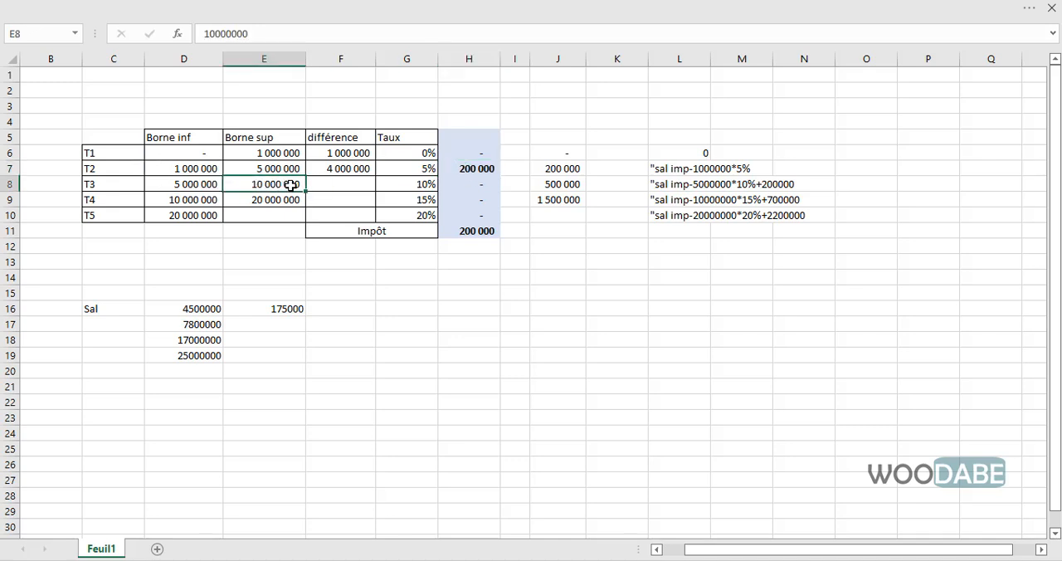
type("78000")
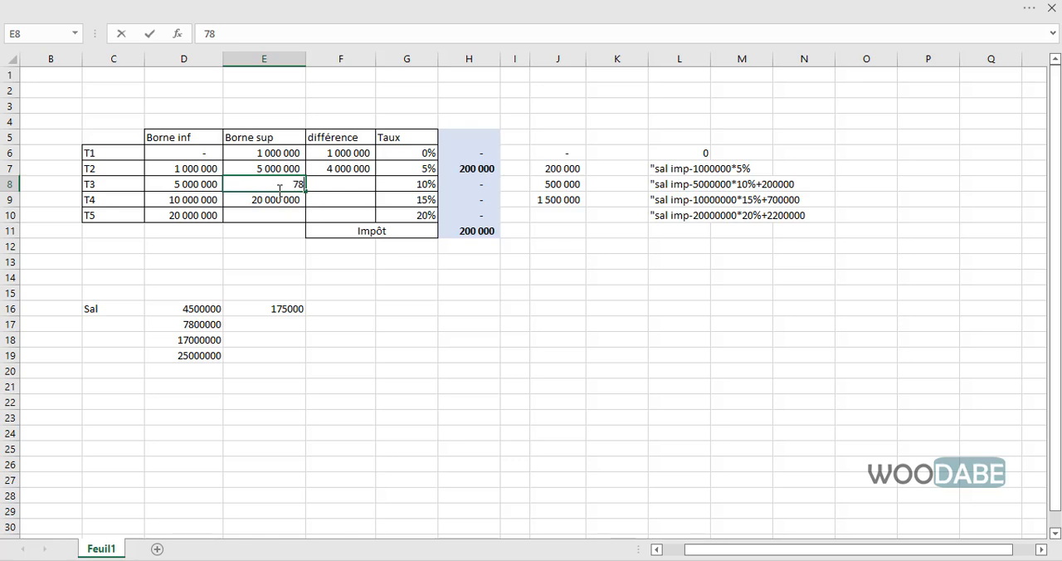
key("Return")
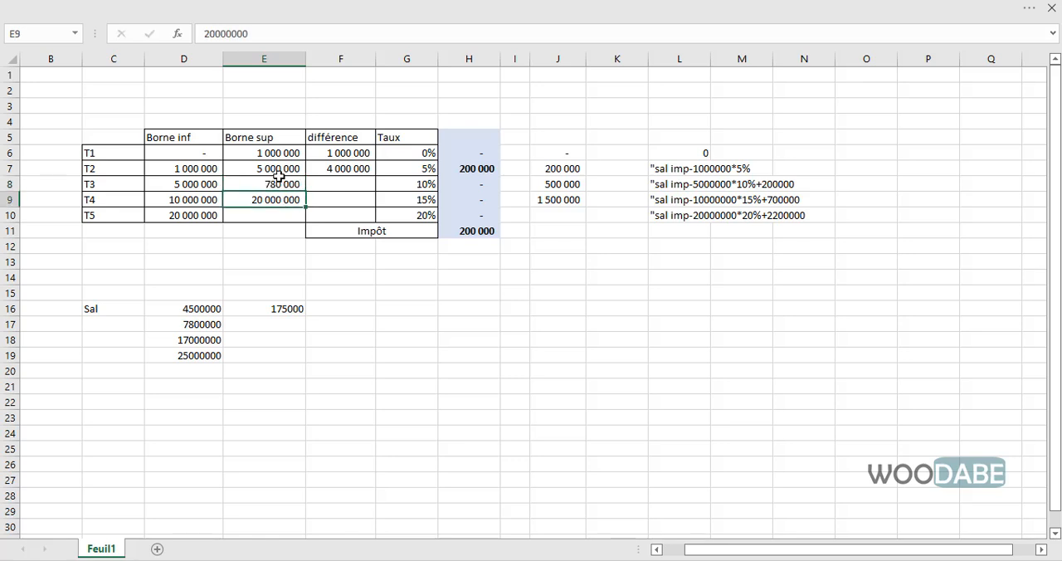
left_click(274, 184)
type("7 800 ")
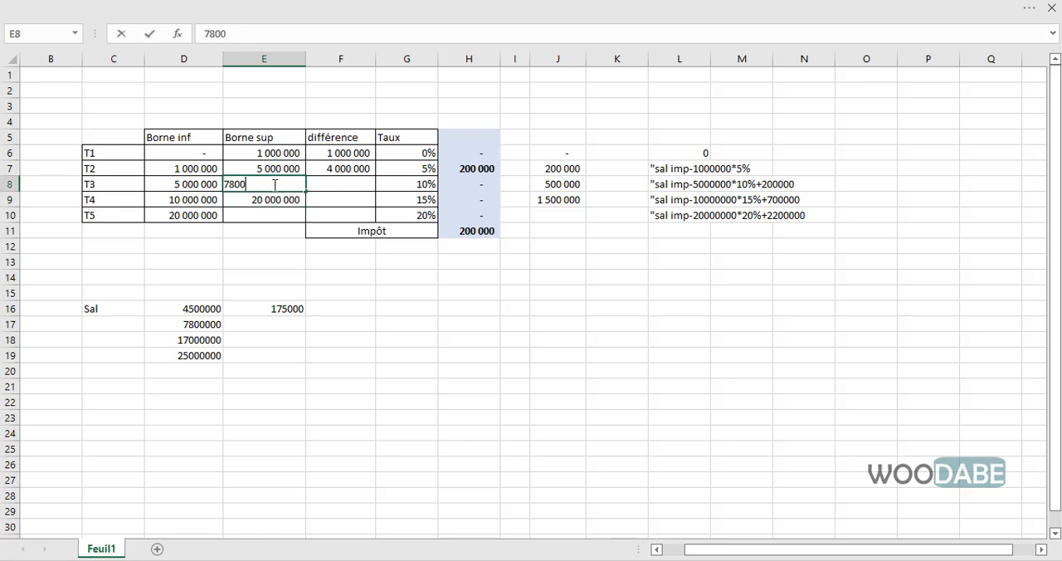
type("000")
key("Return")
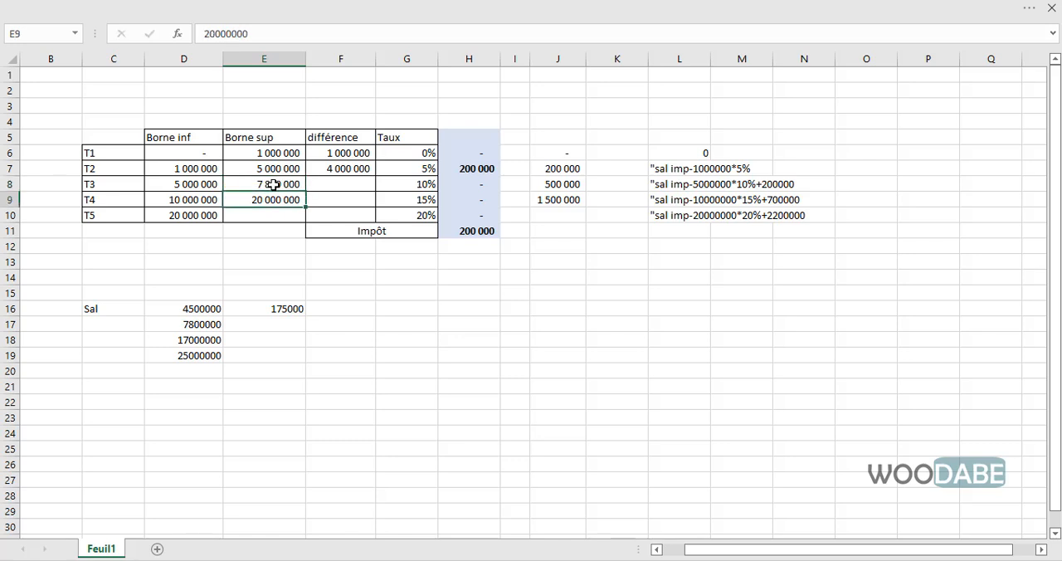
- Copy the différence formula from F7 down to F8 and check the T3 tax in H8
left_click(332, 169)
left_click_drag(376, 175, 377, 190)
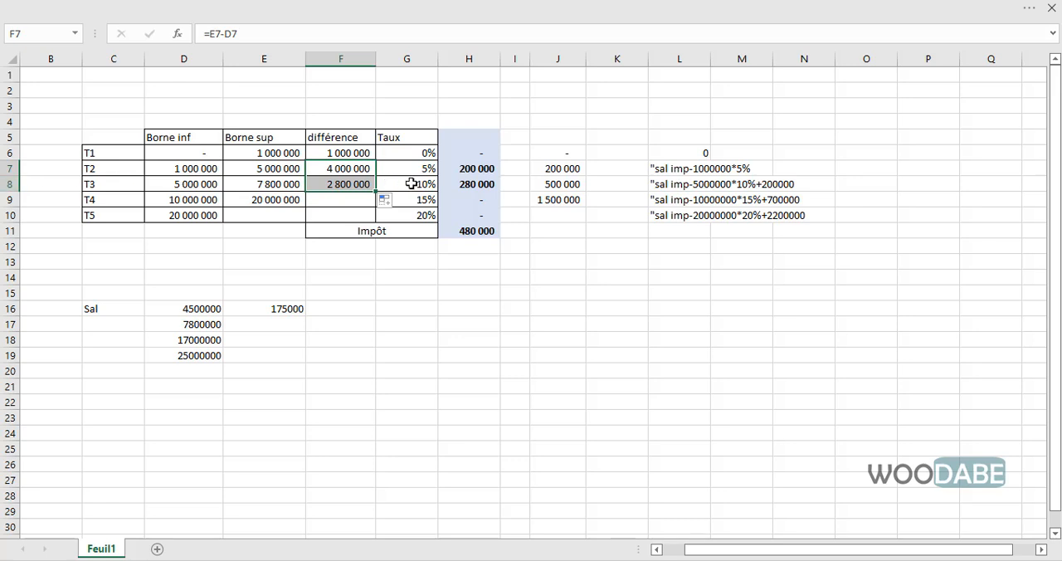
left_click(478, 185)
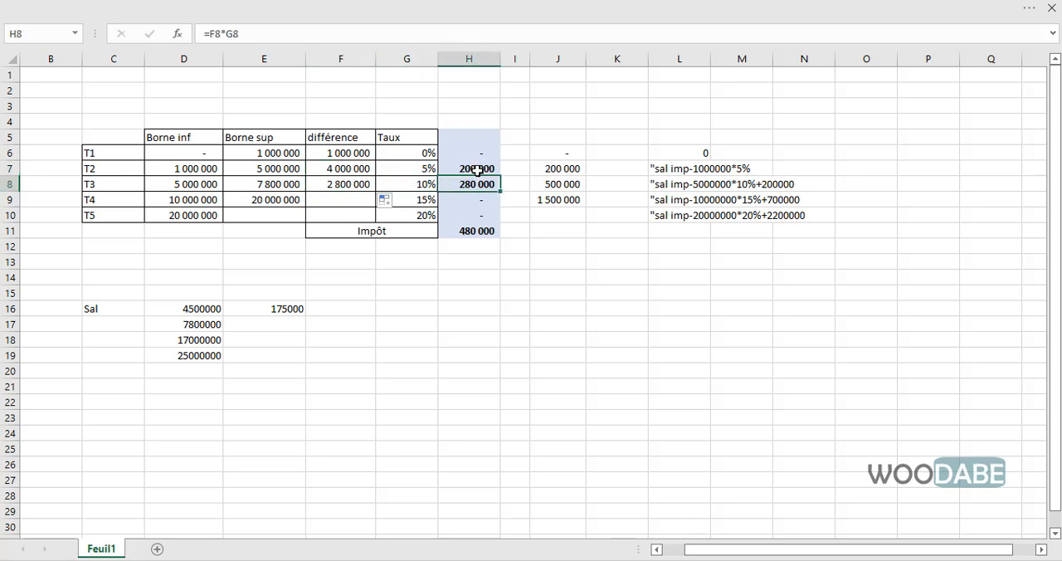
- Check the total tax in H11 and record 480000 in E17 beside the second salary
left_click(476, 232)
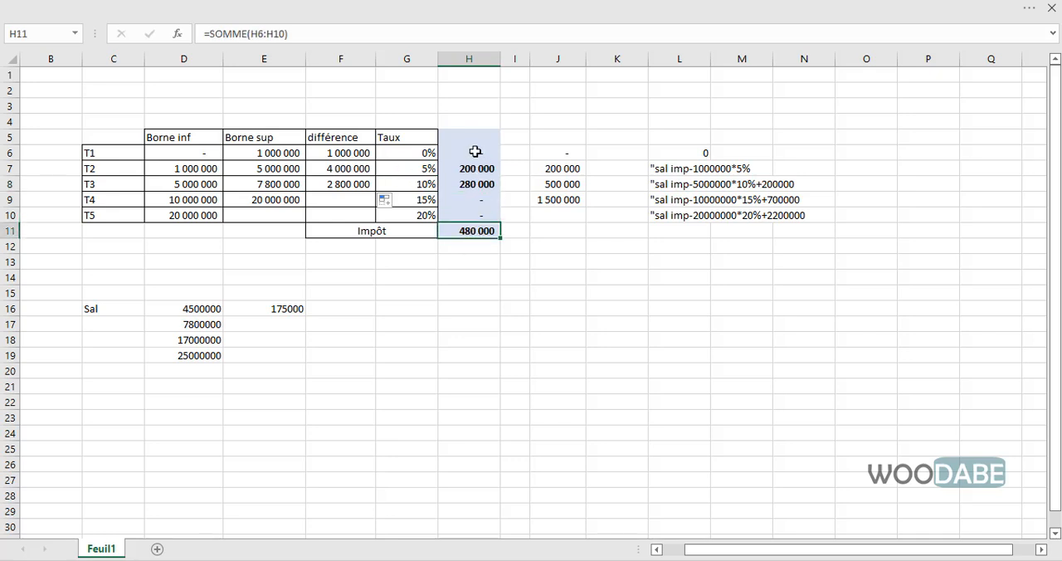
left_click(286, 321)
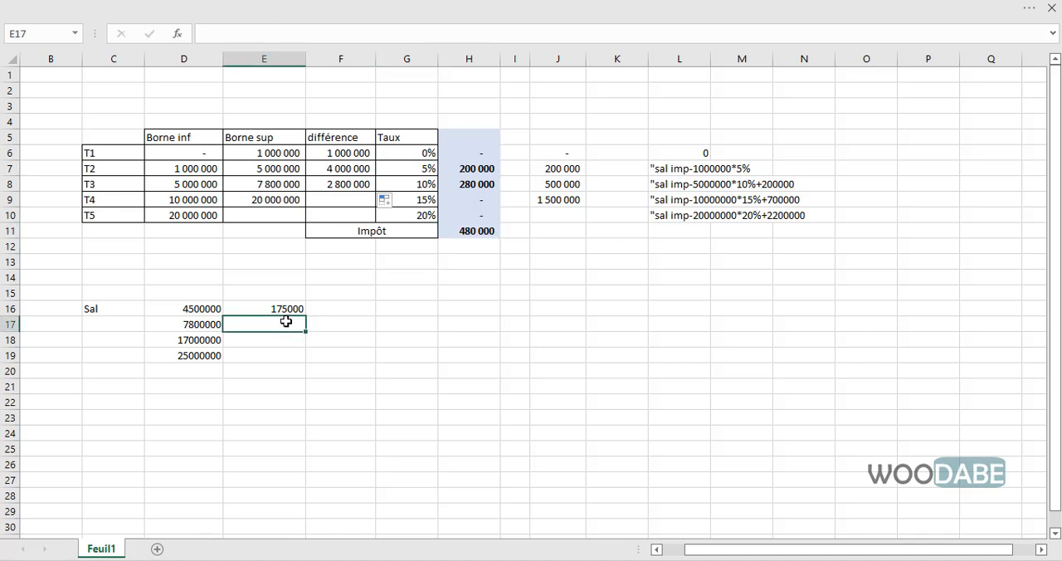
type("480000")
key("Return")
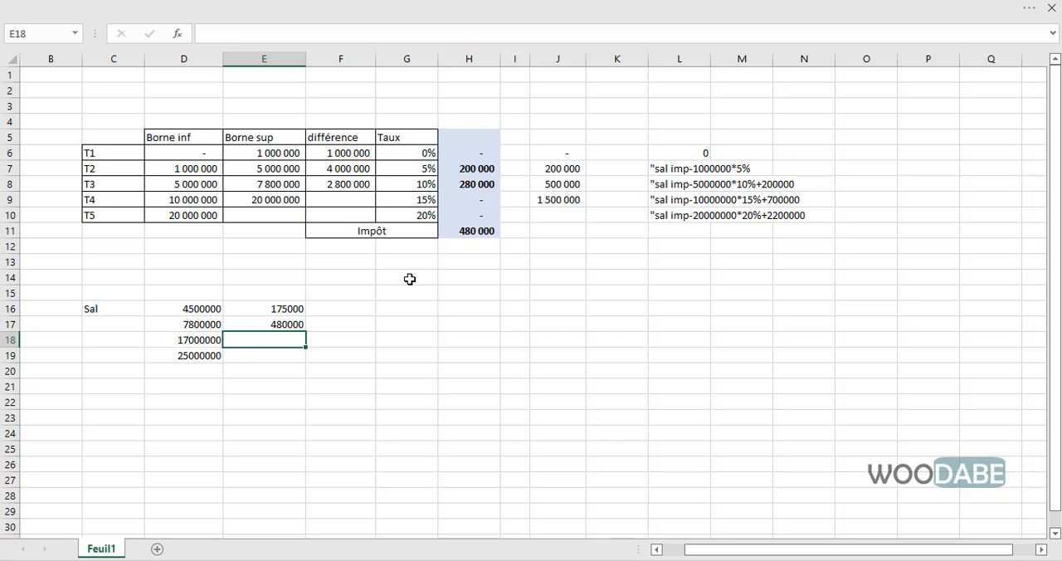
- Restore the T3 upper bound in E8 to 10000000 and clear the T2 and T3 différence cells F7:F8
left_click(276, 190)
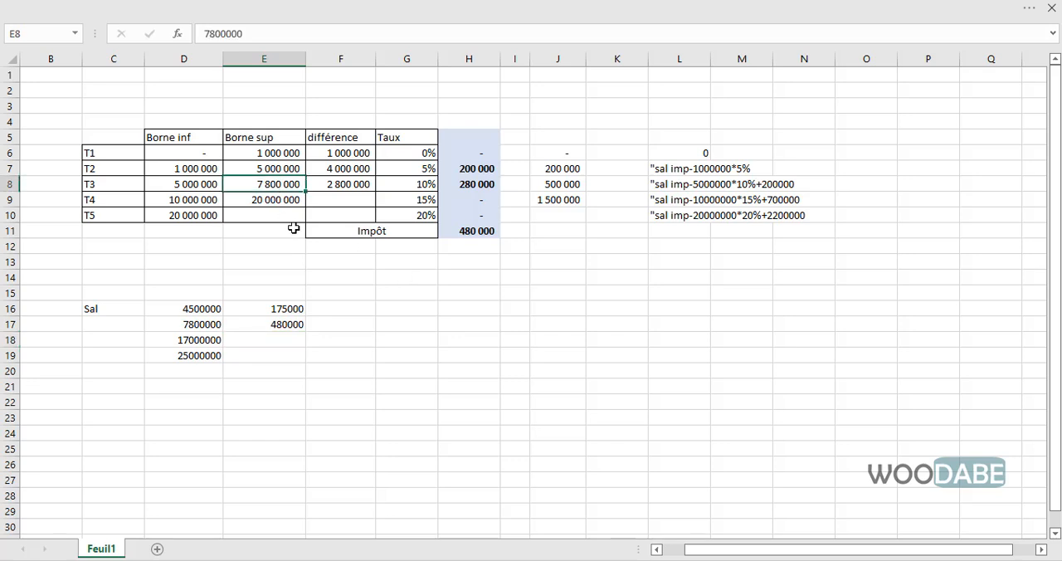
type("1")
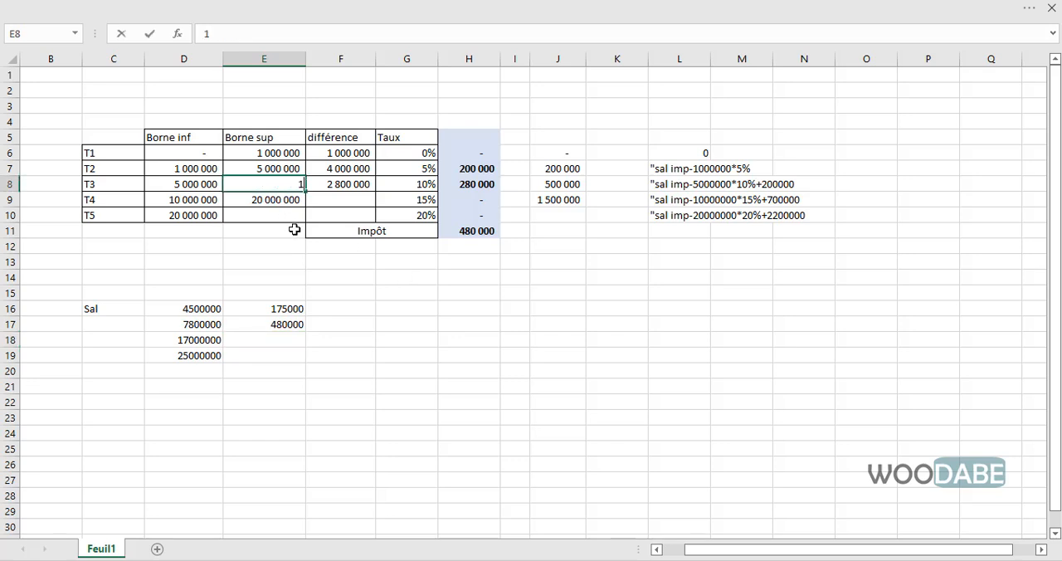
type("0 000 000")
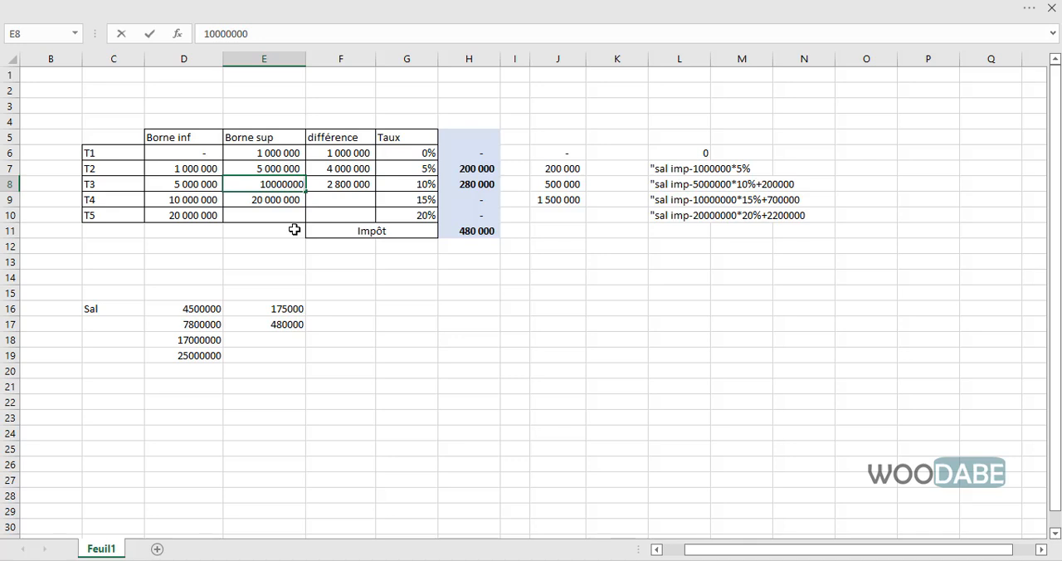
key("Return")
left_click_drag(334, 165, 335, 187)
key("Delete")
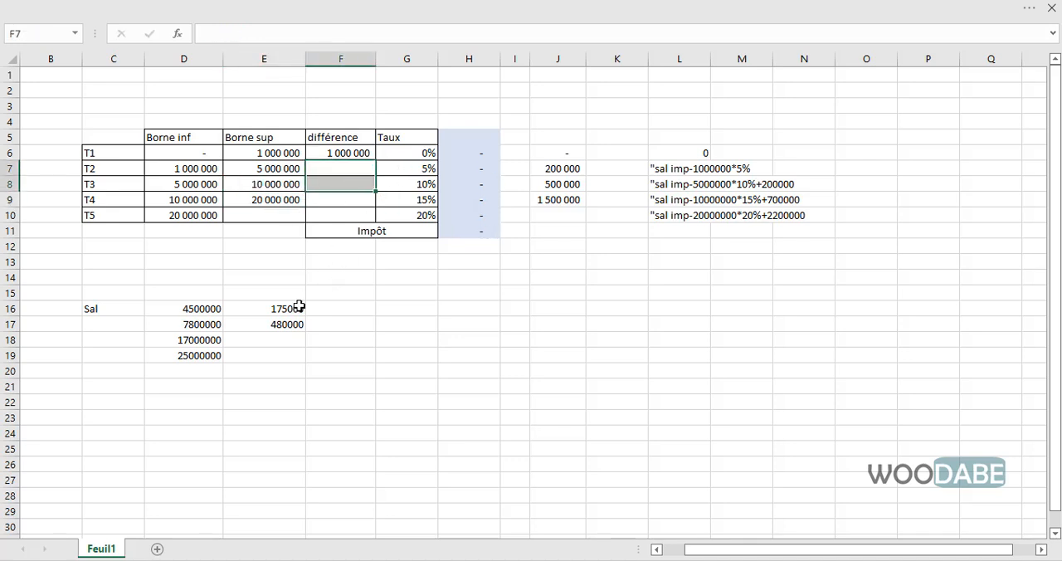
- Check the T4 bracket for the third salary and copy the différence formula from F6 down to F9
left_click(241, 336)
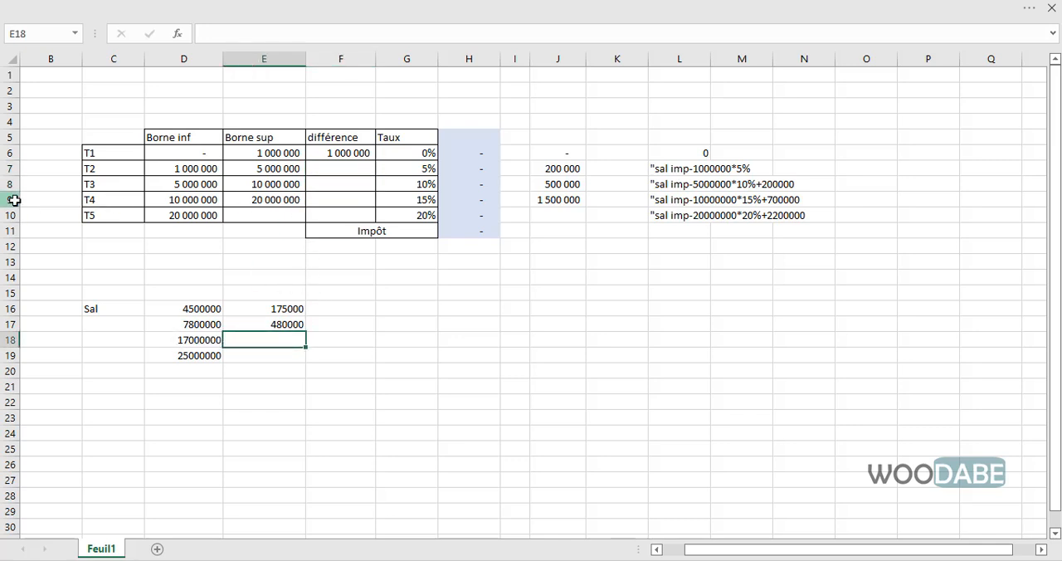
left_click(12, 200)
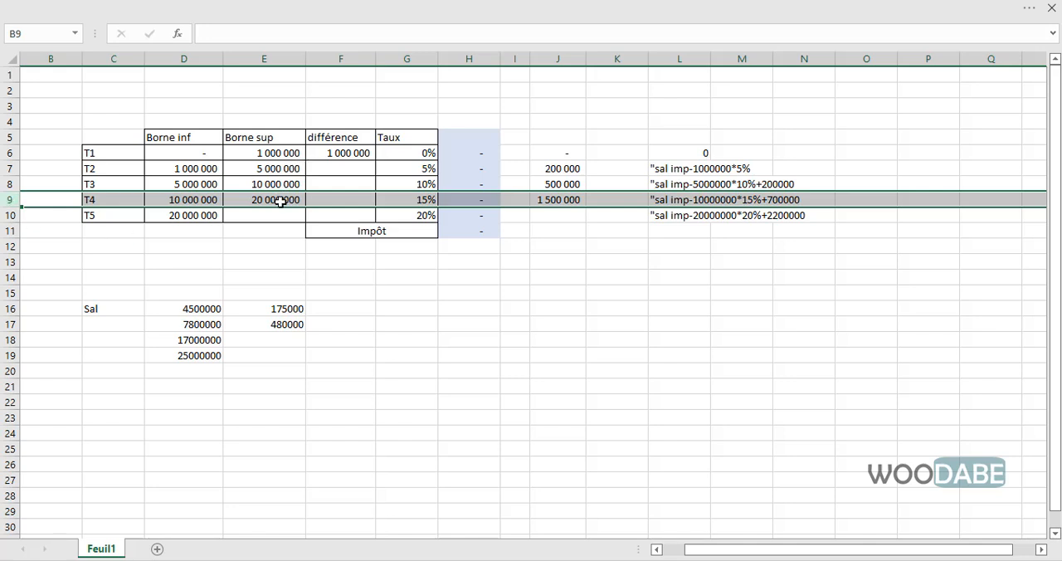
left_click(336, 156)
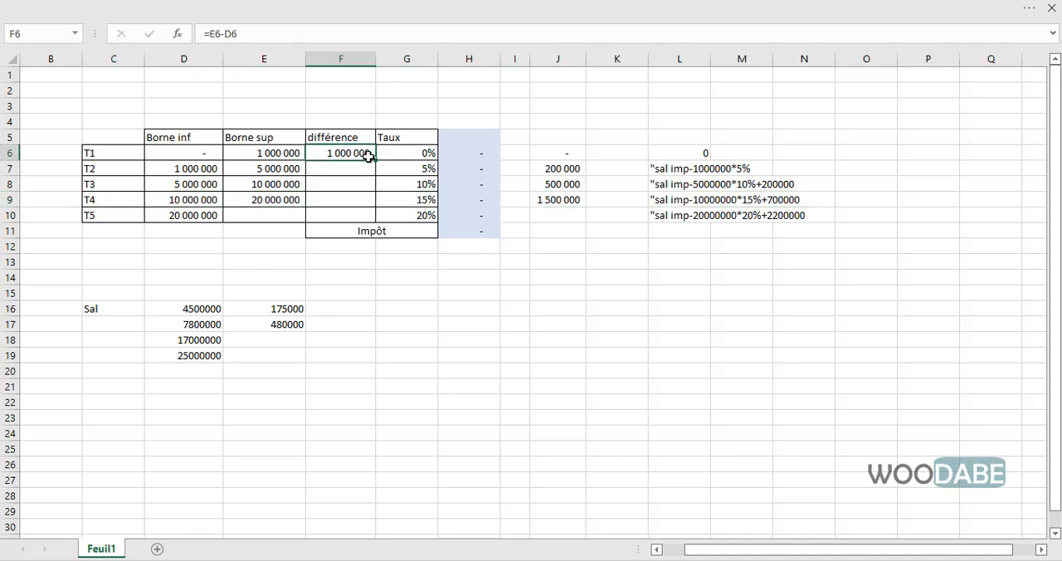
left_click_drag(374, 158, 357, 204)
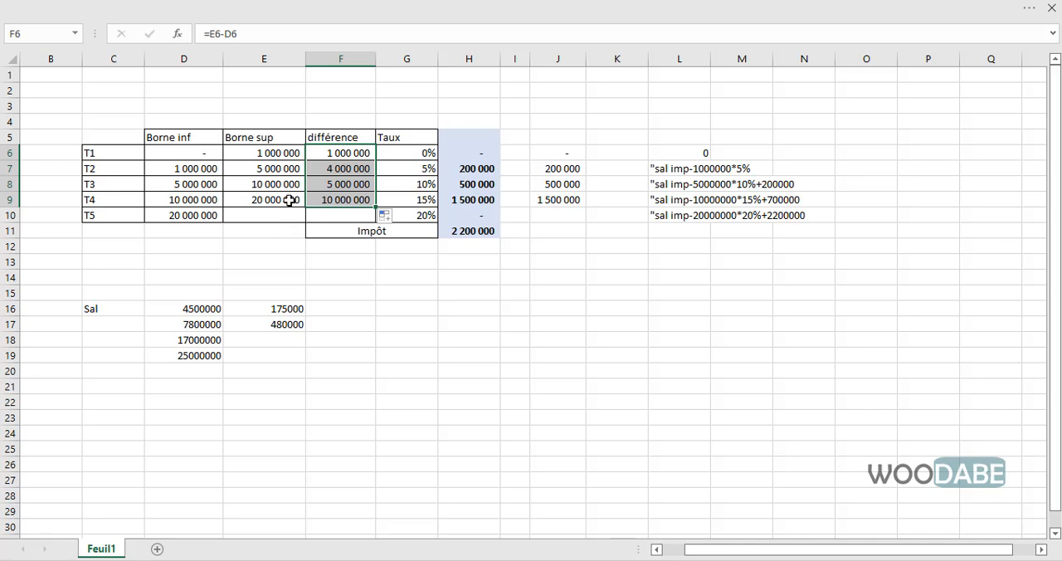
- Set the T4 upper bound in E9 to the third salary, 17000000
left_click(285, 199)
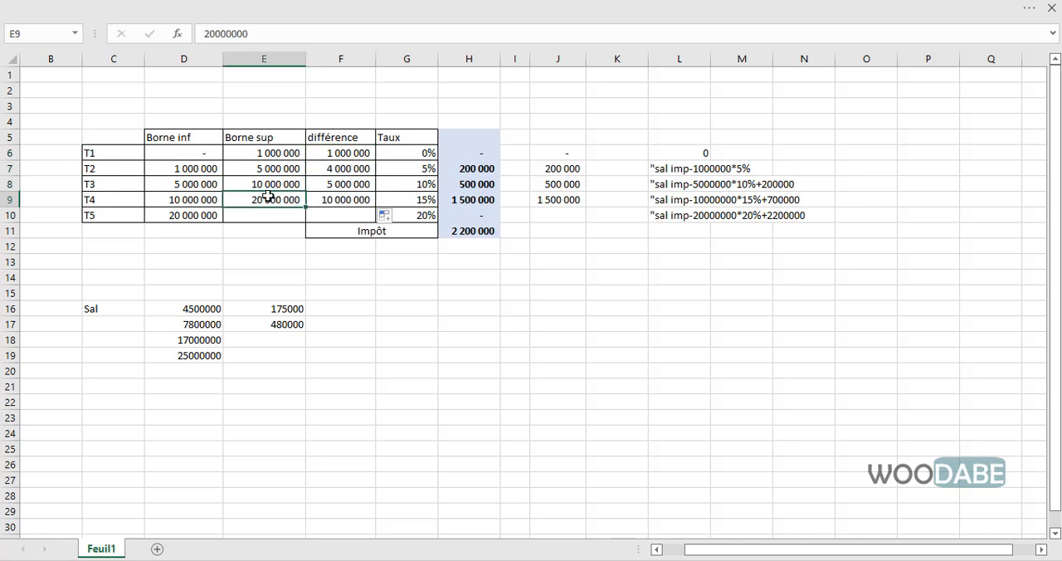
type("17 00")
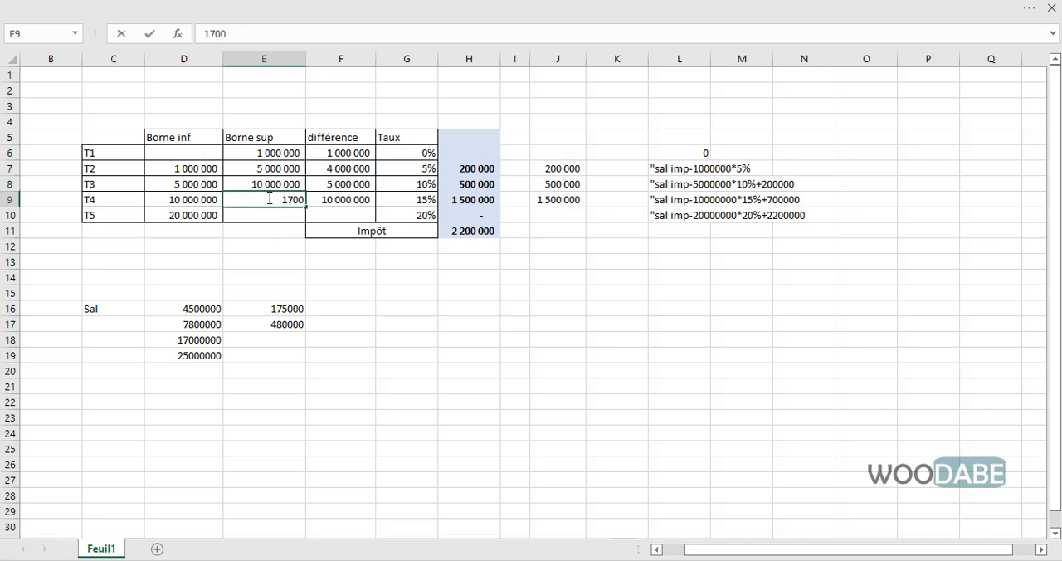
type("0 000")
key("Return")
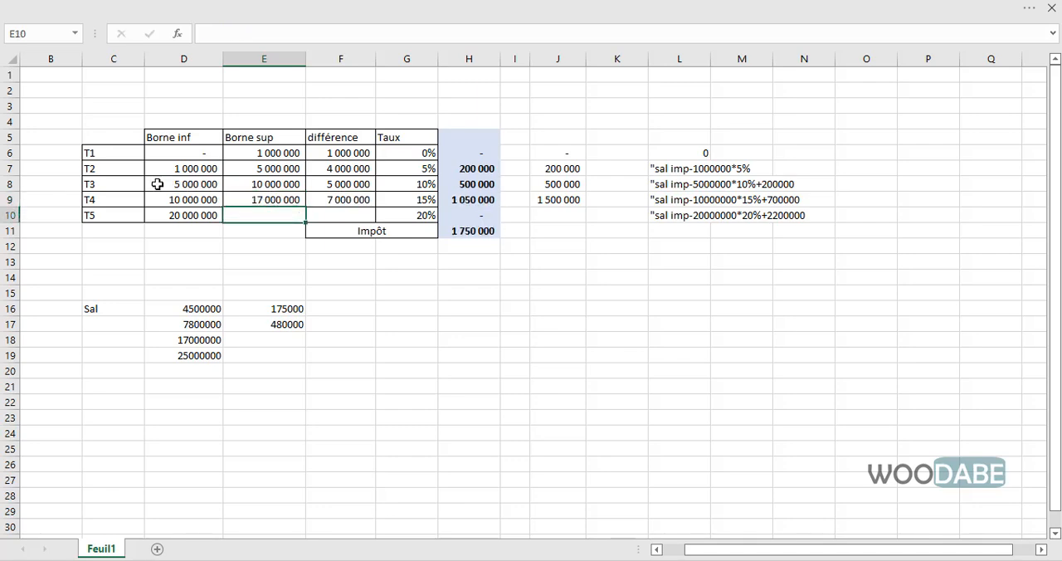
- Check the T4 row, the bracket taxes and the total in H11, and record 1750000 in E18 beside the third salary
left_click(10, 199)
left_click(206, 199)
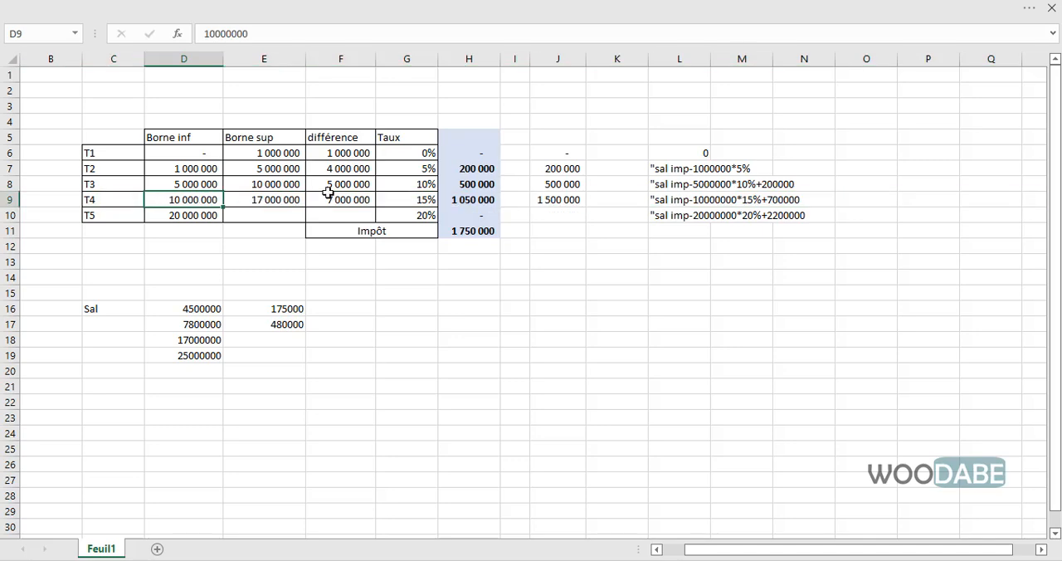
left_click(485, 167)
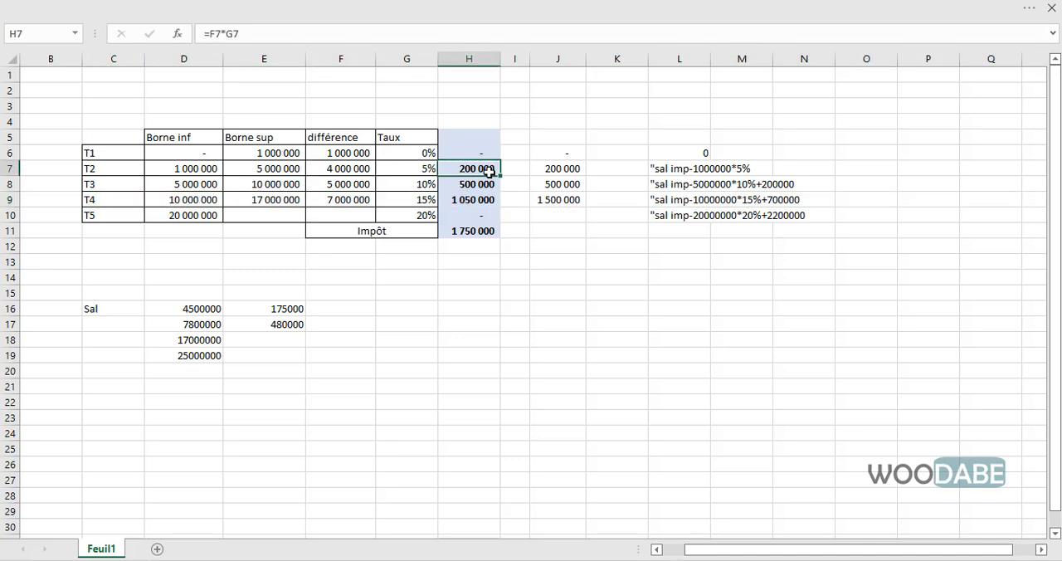
left_click_drag(489, 169, 486, 199)
left_click(477, 232)
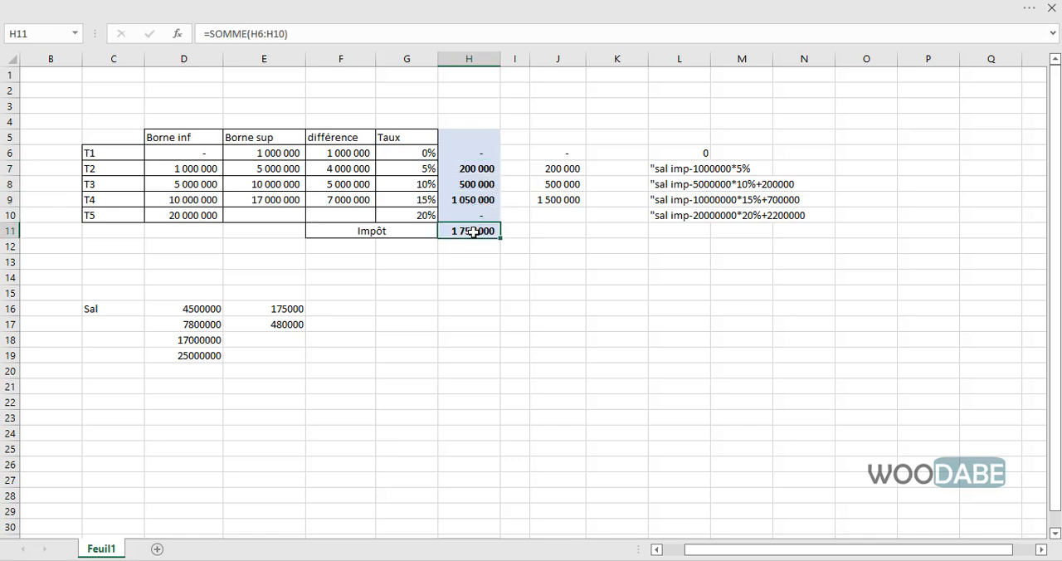
left_click(282, 336)
type("175000")
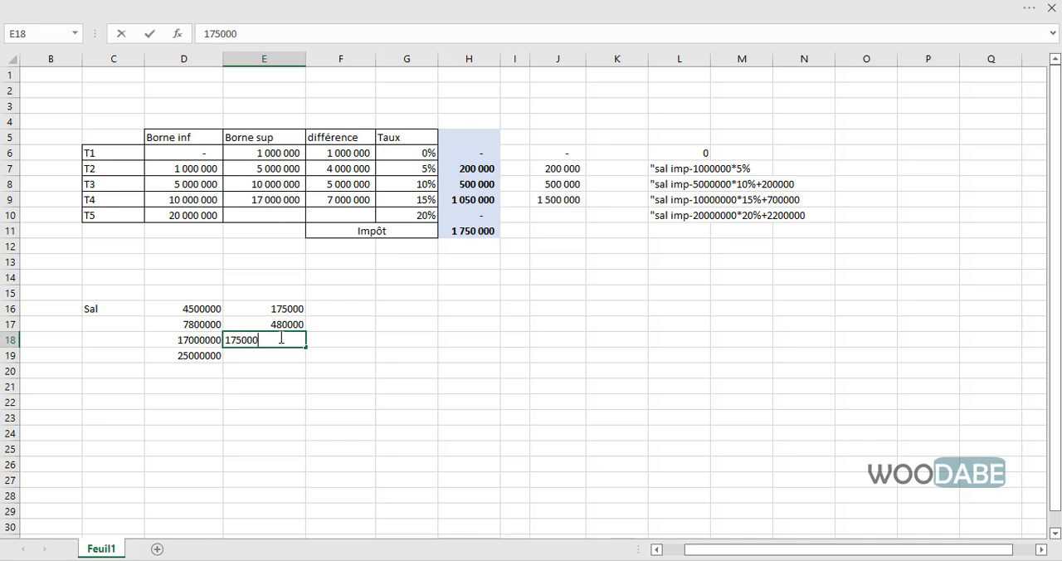
type("0")
key("Return")
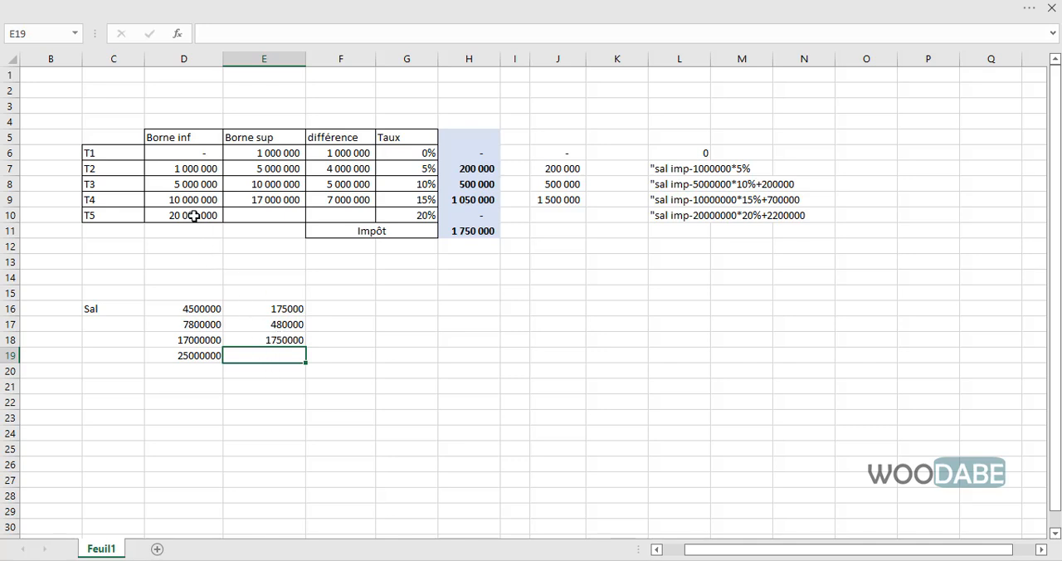
- Restore the T4 upper bound in E9 to 20000000
left_click(273, 203)
type("2")
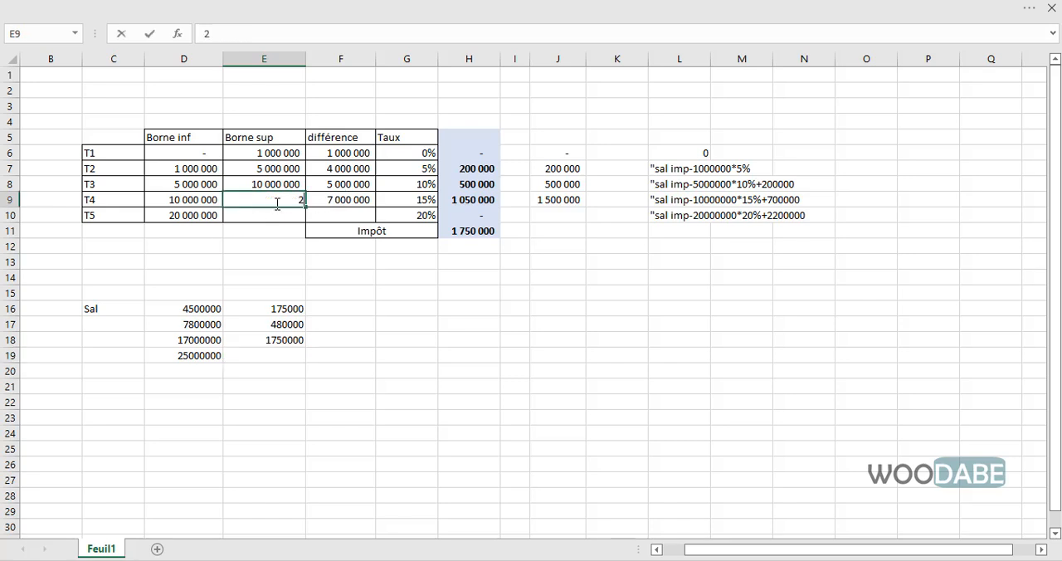
type("0000000")
key("Return")
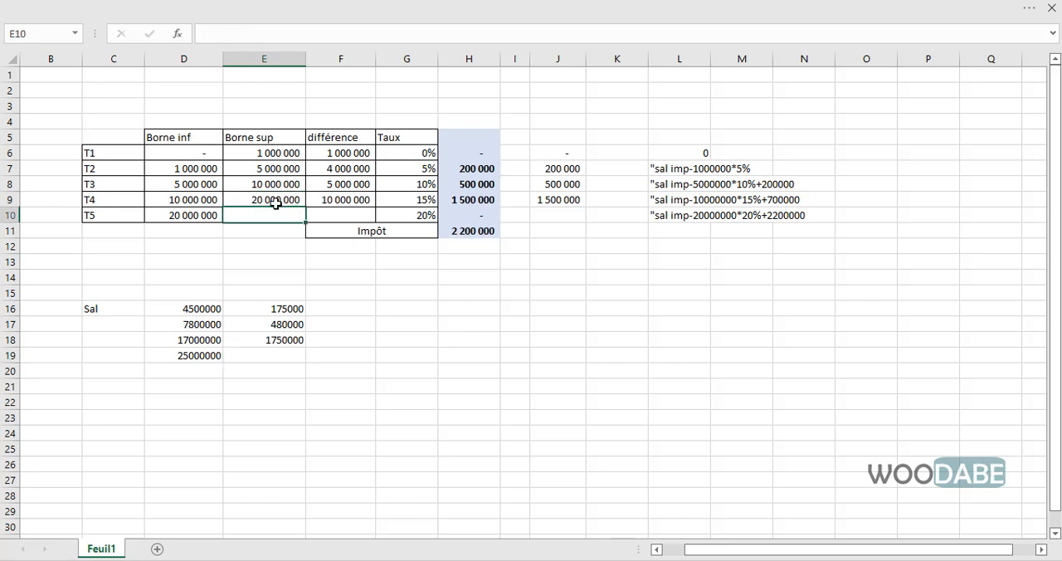
- Set the T5 upper bound in E10 to the fourth salary, 25000000, and check the T5 différence in F10
type("2500000")
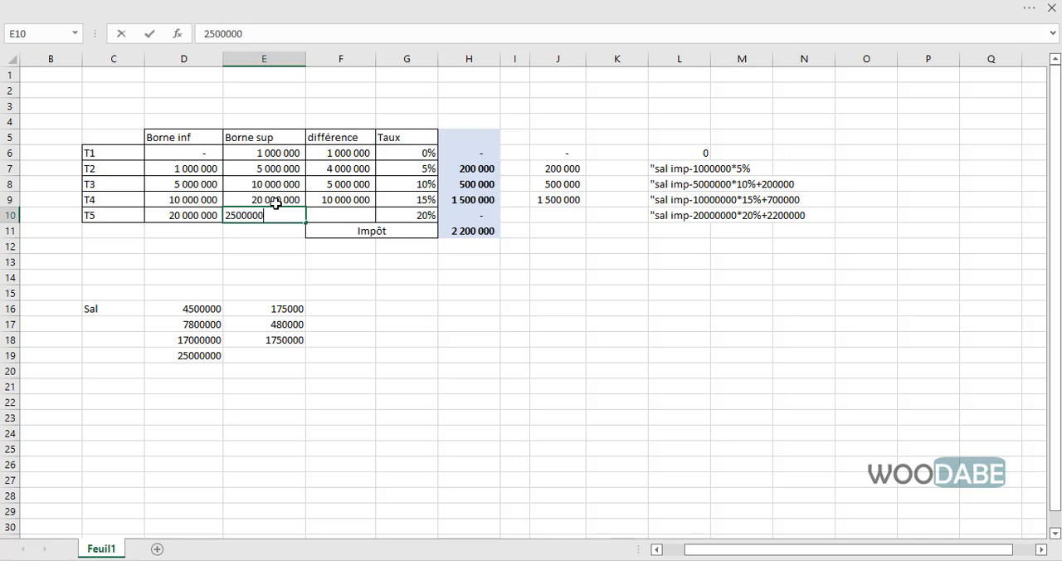
type("0")
key("Return")
left_click(333, 215)
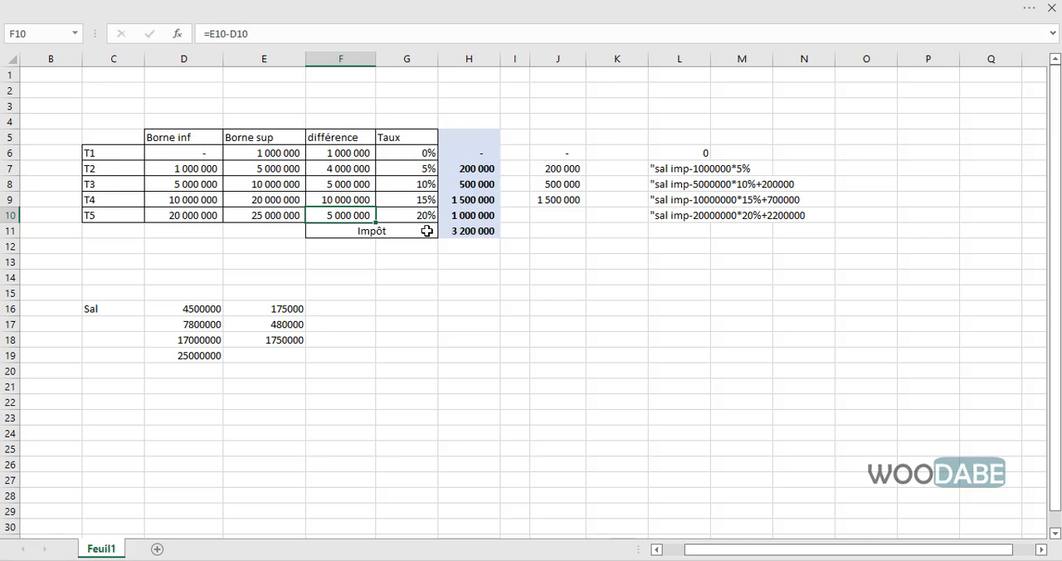
- Record the fourth salary's total tax, 3200000, in E19
left_click(260, 352)
type("3200000")
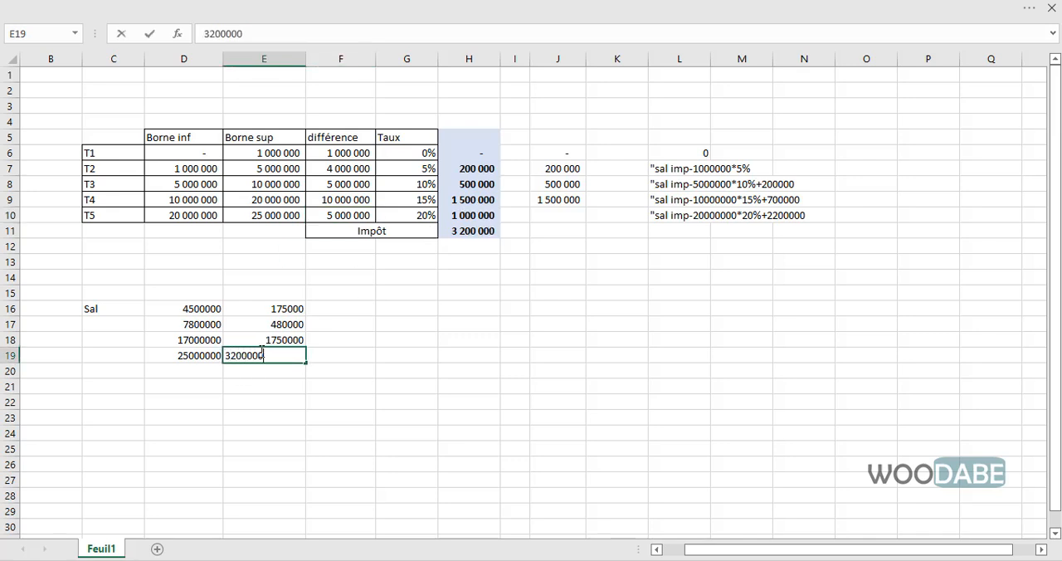
key("Return")
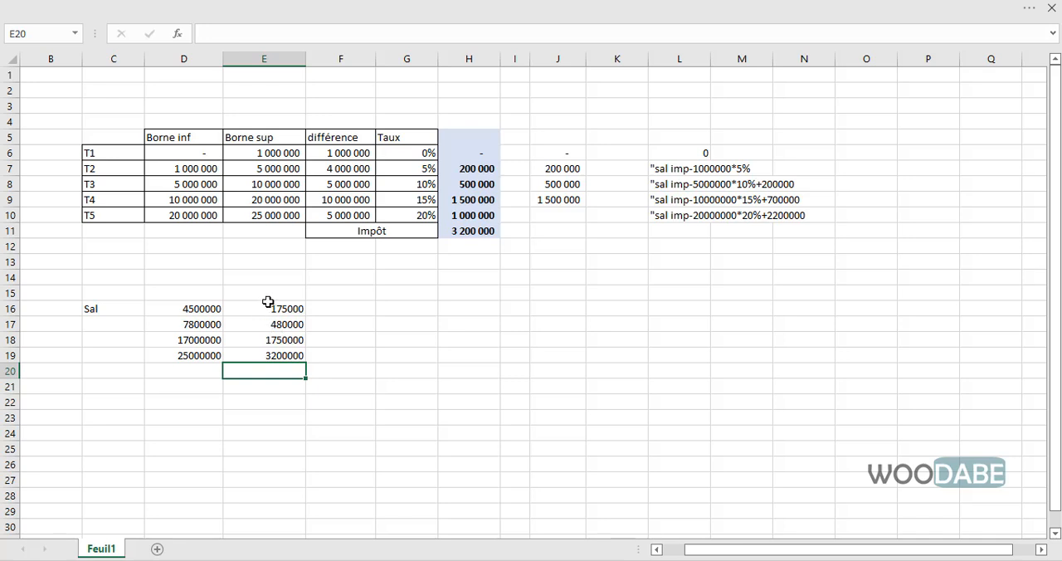
- Review the salaries with their recorded taxes, and examine the simplified tax formulas for each bracket in L6:N10
left_click_drag(265, 308, 270, 353)
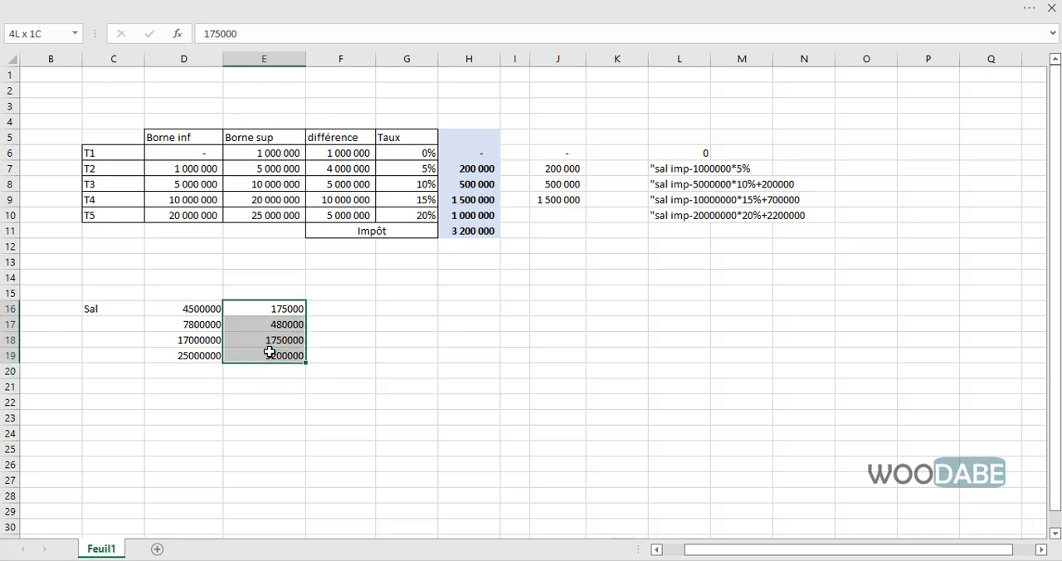
left_click_drag(199, 293, 185, 383)
left_click_drag(264, 293, 287, 379)
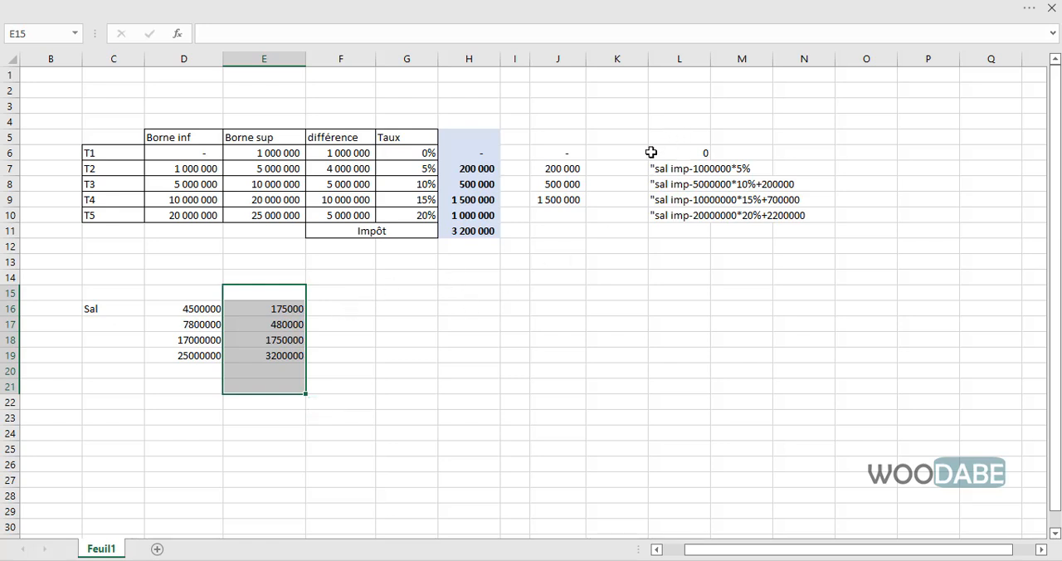
left_click_drag(664, 146, 804, 217)
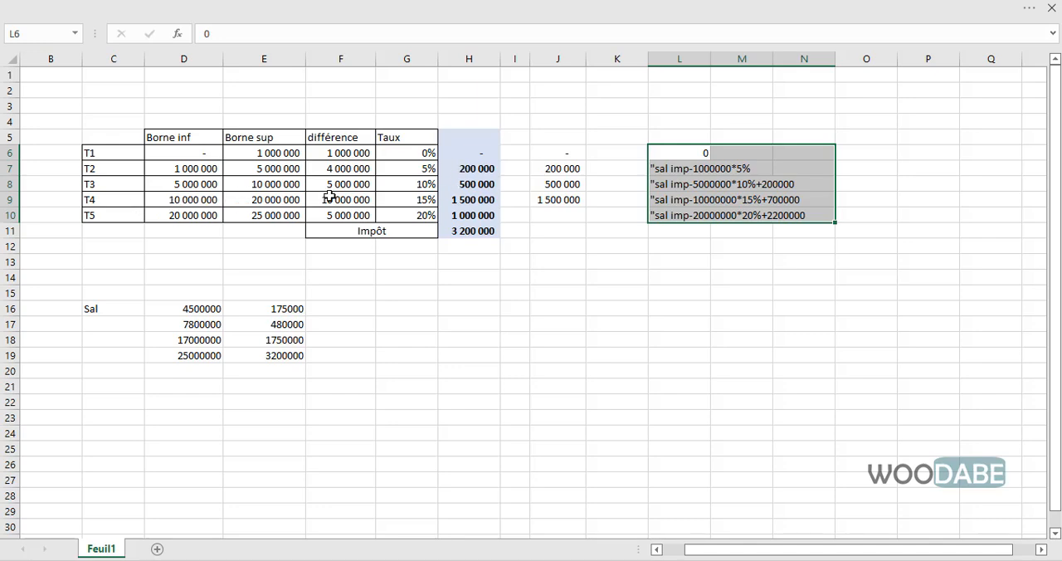
- Clear the T5 upper bound in E10 and set the T4 upper bound in E9 to 17000000
left_click(264, 216)
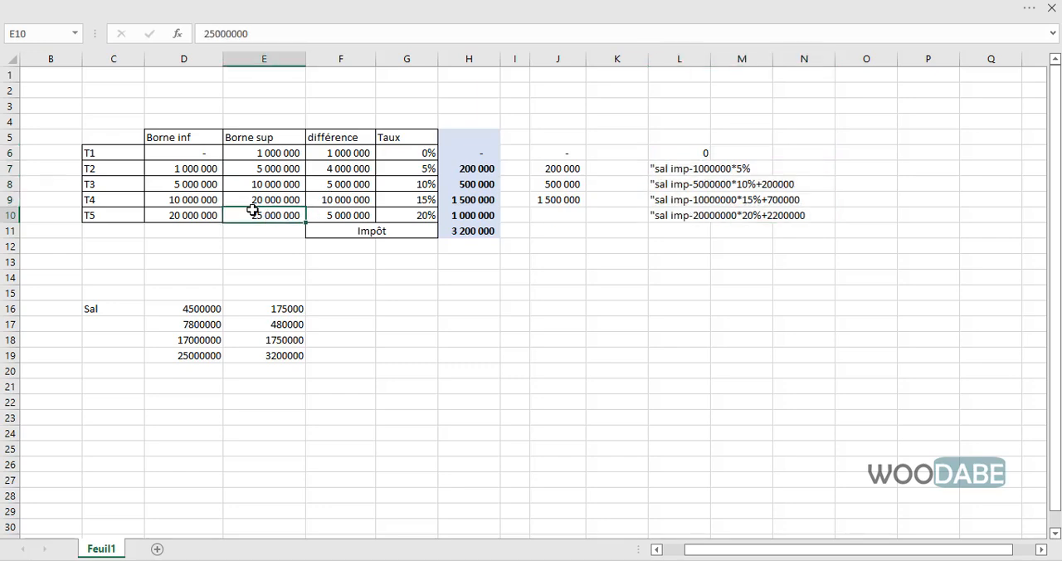
key("Delete")
left_click(268, 200)
type("17 00")
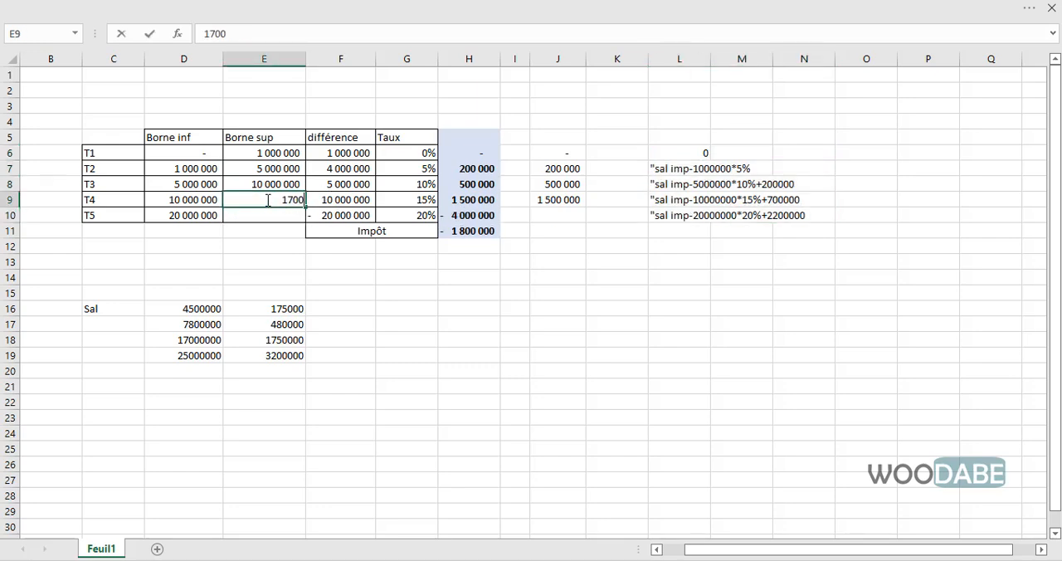
type("0 000")
key("Return")
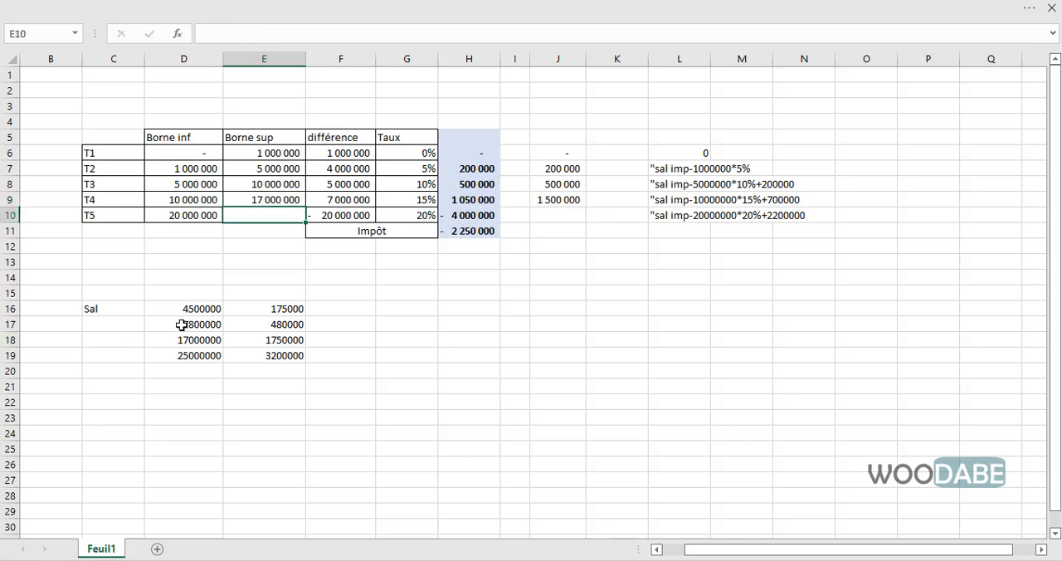
- Check the T4 upper bound, différence formula and rate in row 9, and clear the T5 différence in F10
left_click(285, 198)
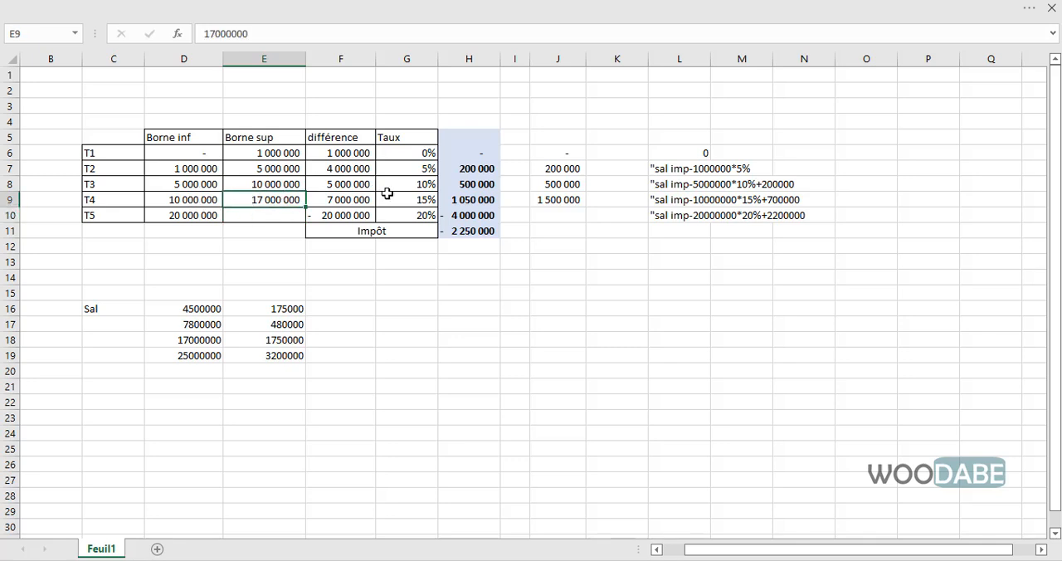
left_click(355, 207)
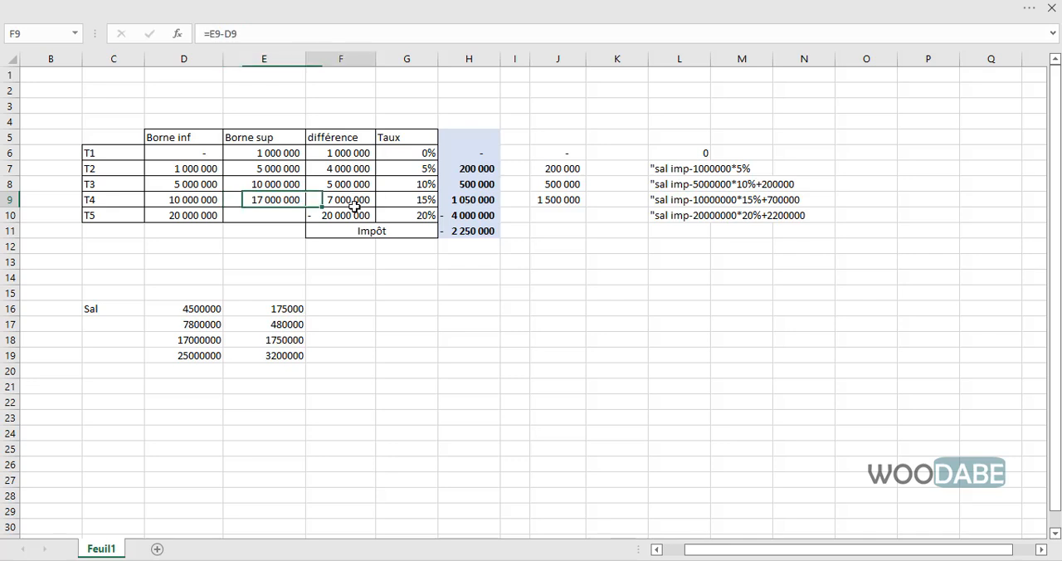
left_click(406, 199)
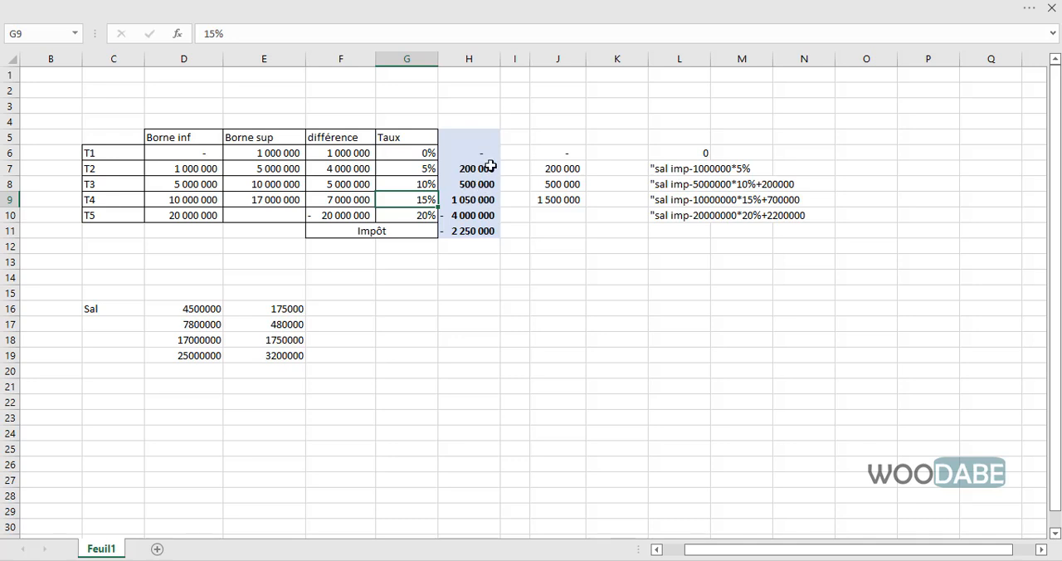
left_click(351, 216)
key("Delete")
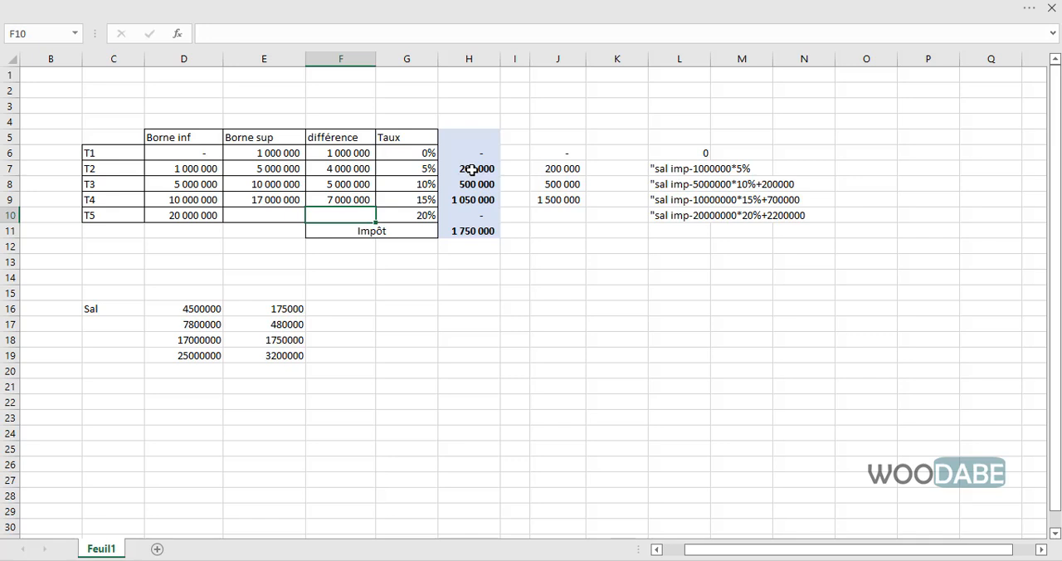
- Review the simplified tax formulas in L7:N10, then minimize the workbook and switch to Sage Paie & RH
left_click(464, 341)
left_click_drag(657, 137, 788, 217)
left_click(612, 247)
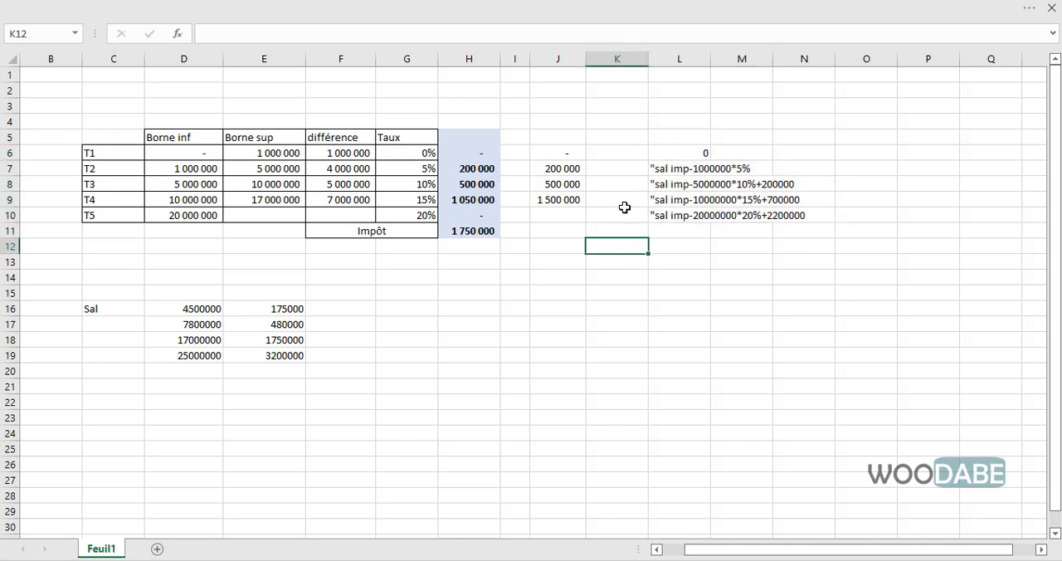
left_click_drag(656, 169, 796, 217)
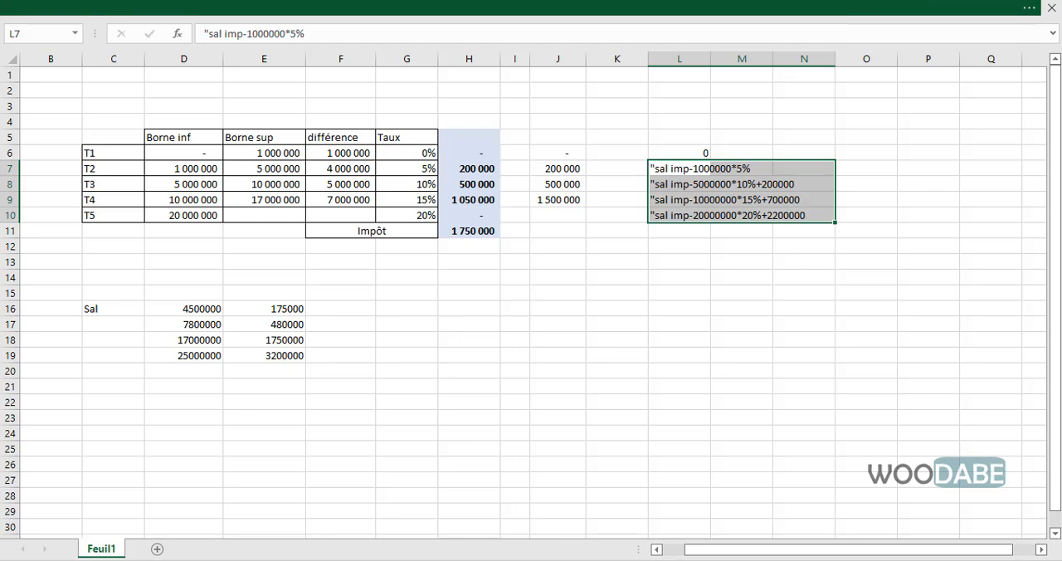
left_click(863, 8)
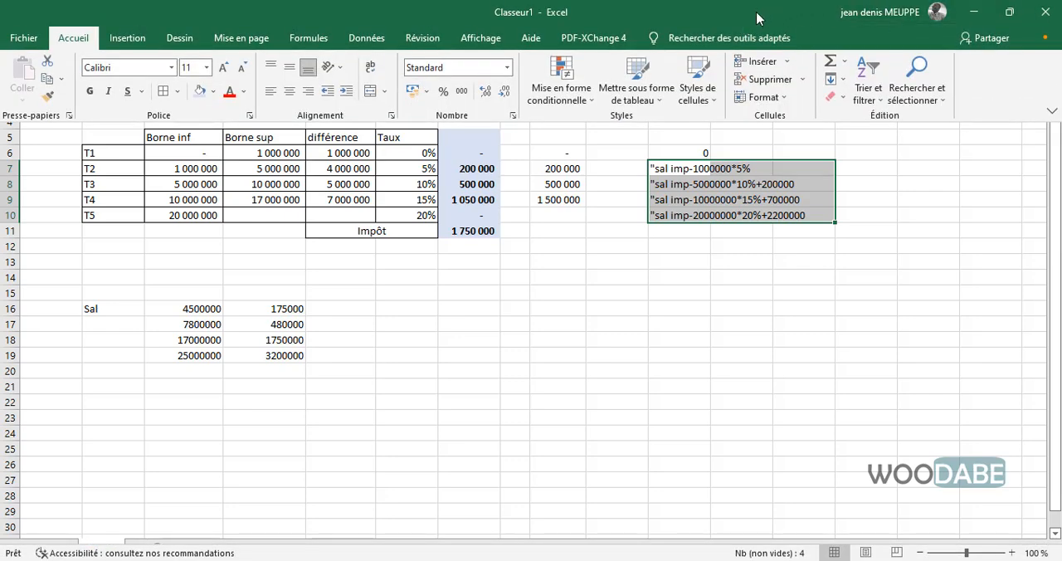
left_click(973, 12)
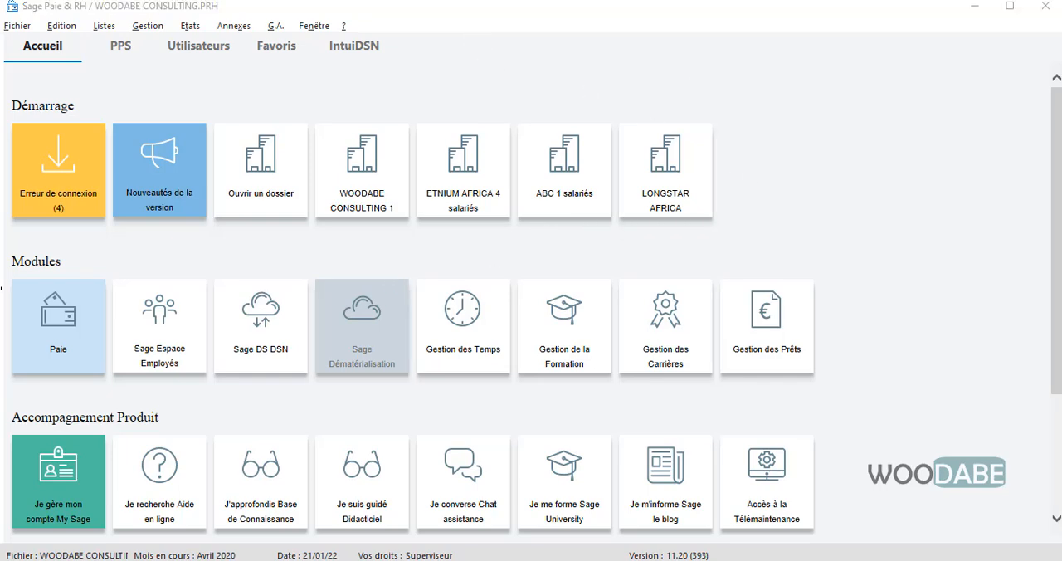
- Create a Calcul constant with code T1RTS, intitulé TRANCHE 1 RTS and mémo TEMPO in the April 2020 payroll file
left_click(85, 28)
mouse_move(103, 27)
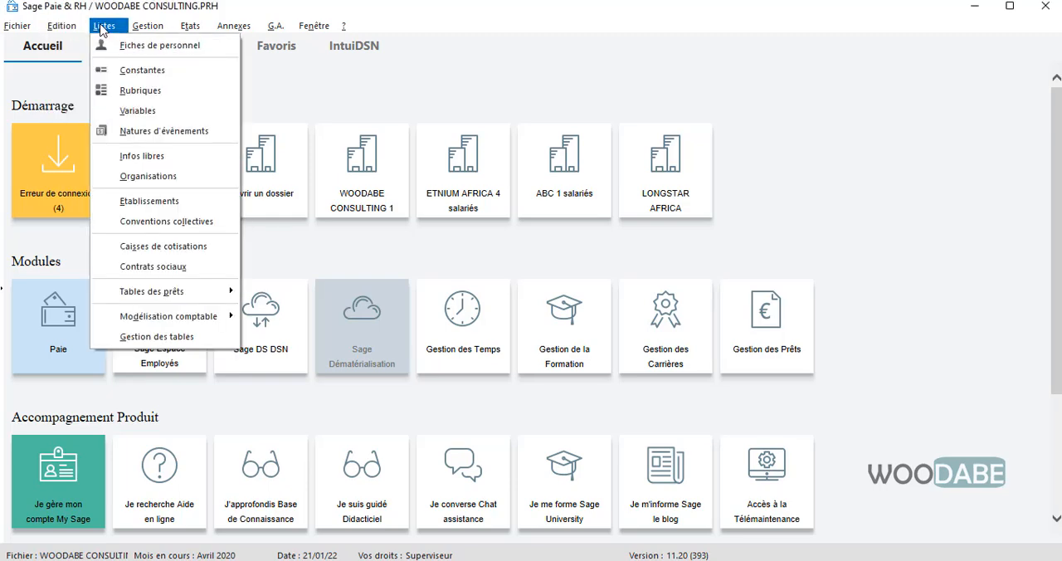
left_click(129, 70)
left_click_drag(360, 109, 379, 115)
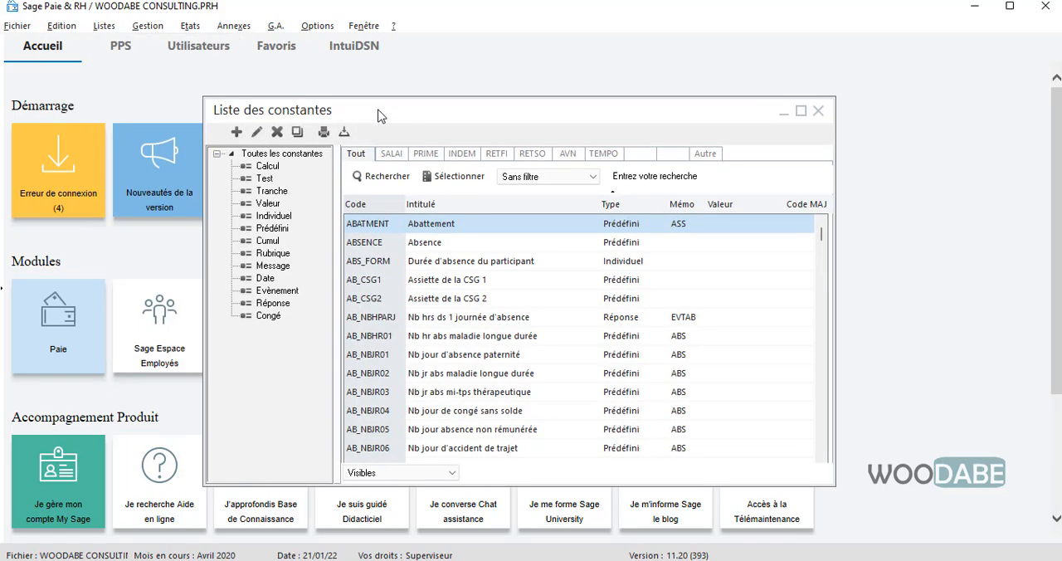
right_click(457, 253)
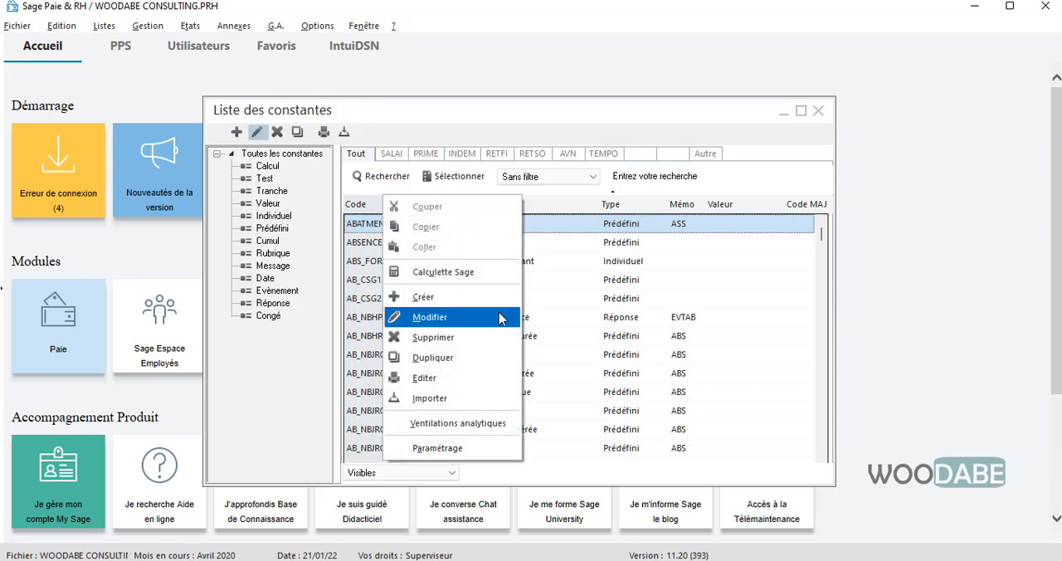
left_click(459, 299)
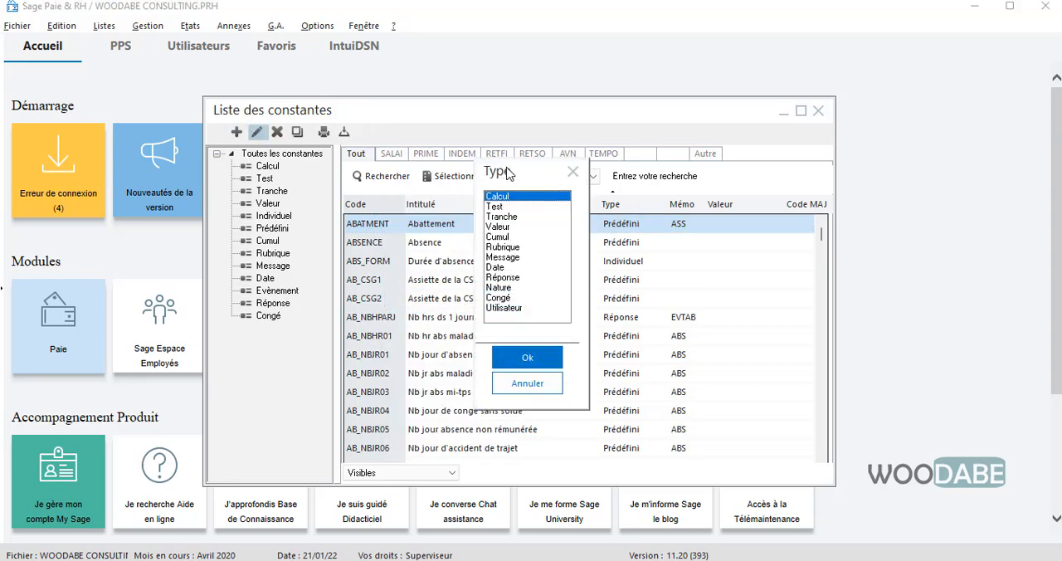
left_click_drag(504, 168, 487, 171)
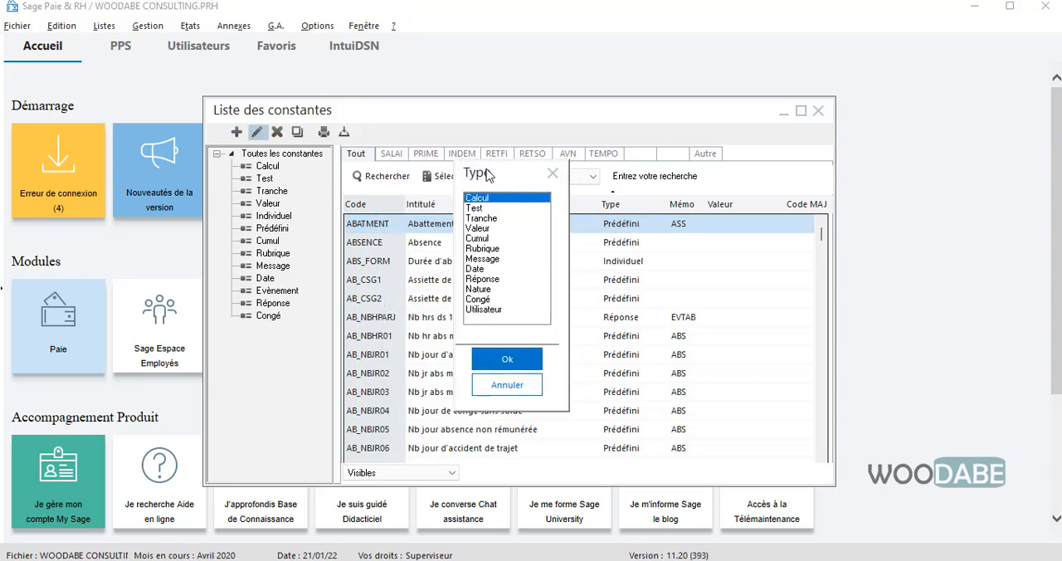
left_click(506, 363)
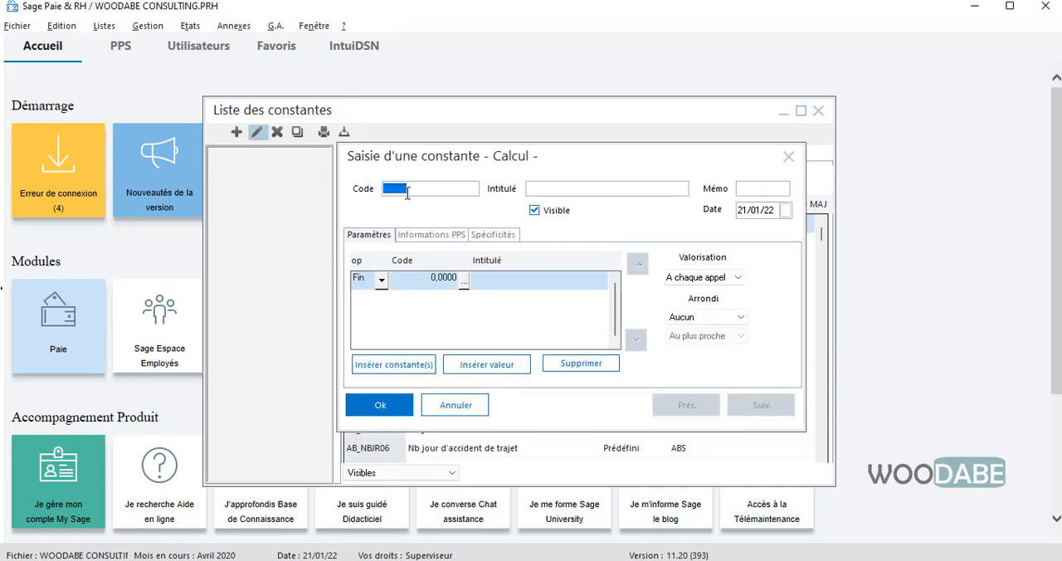
type("TEMPO")
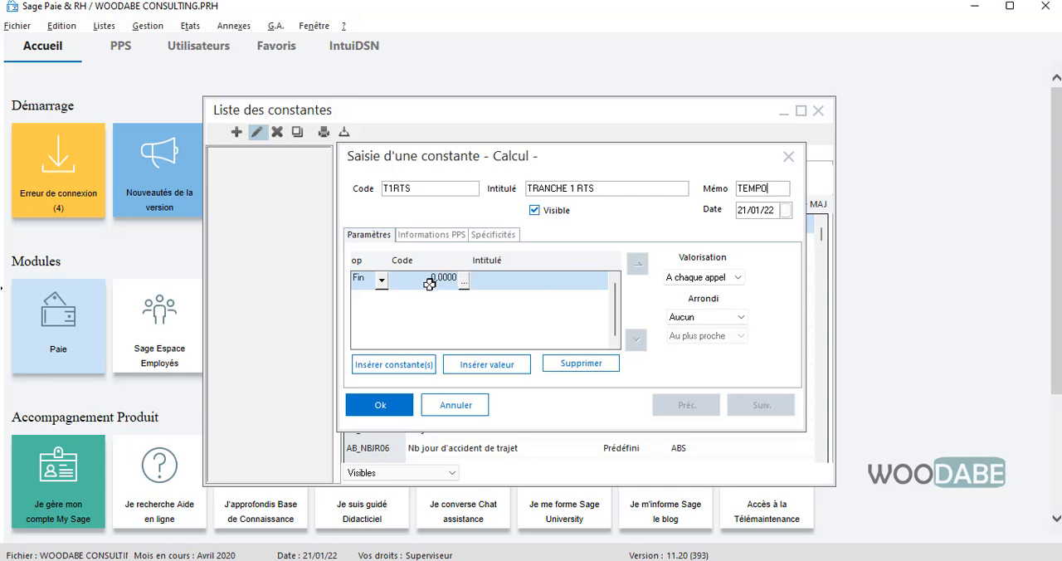
left_click(428, 284)
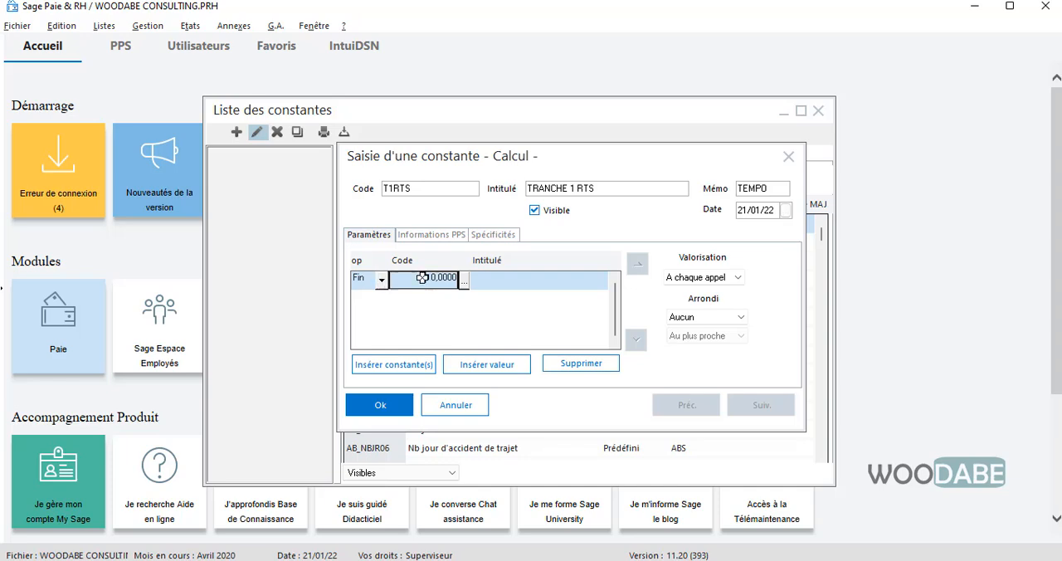
left_click(388, 404)
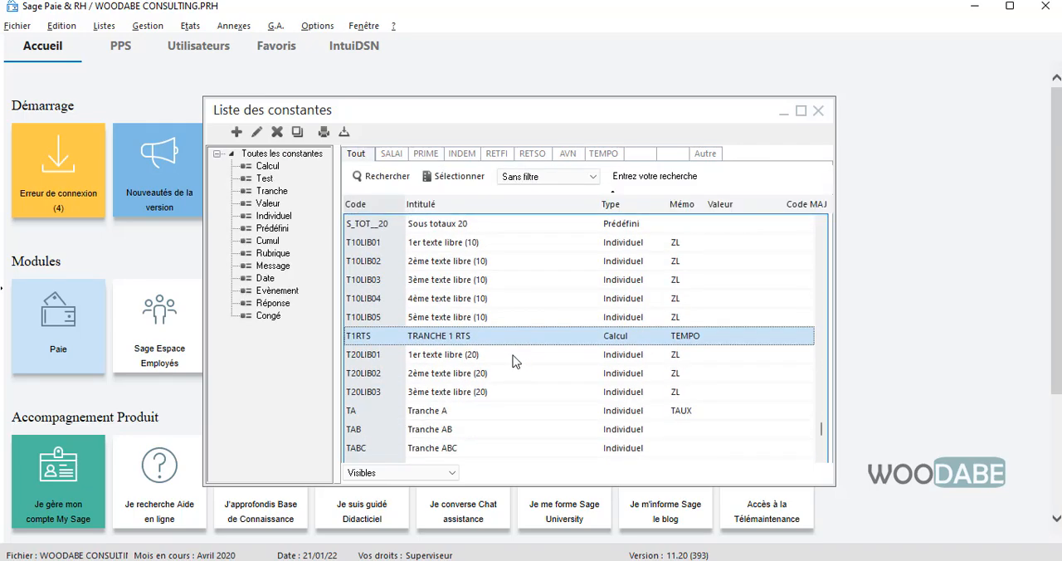
- View the constants filed under mémo TEMPO and close the list of constants
scroll(592, 267, "down", 1)
left_click(606, 159)
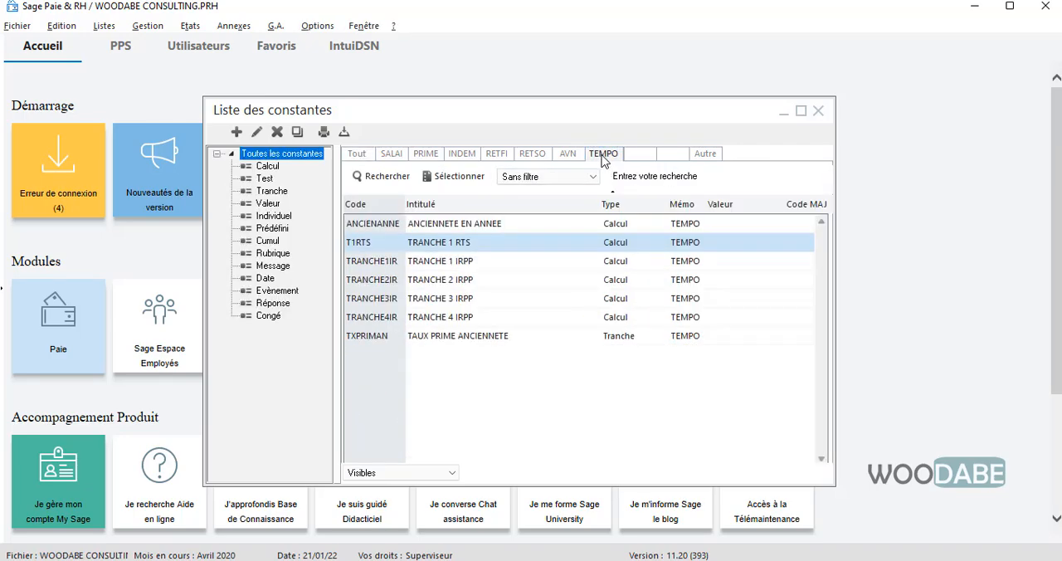
right_click(479, 405)
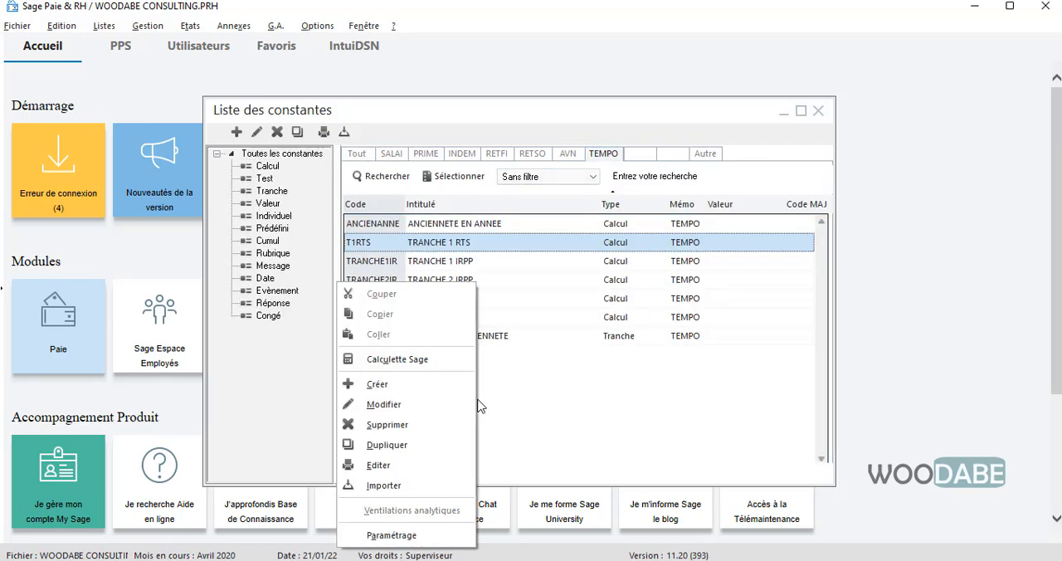
left_click(818, 114)
left_click(818, 114)
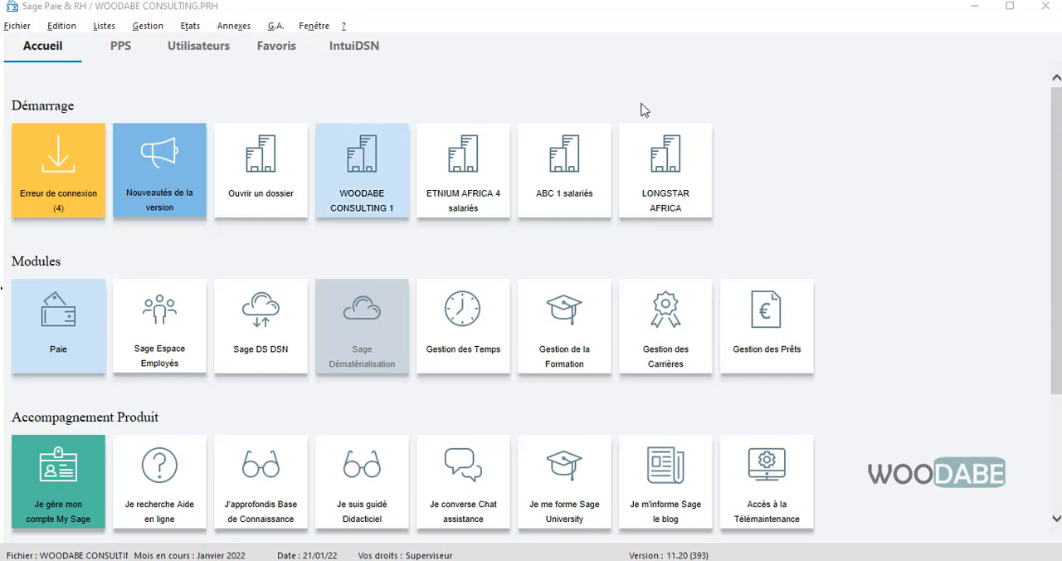
- In the January 2022 payroll file, create a Calcul constant with code T1RTS, intitulé TRANCHE 1 RTS and mémo TEMPO
left_click(104, 25)
left_click(141, 70)
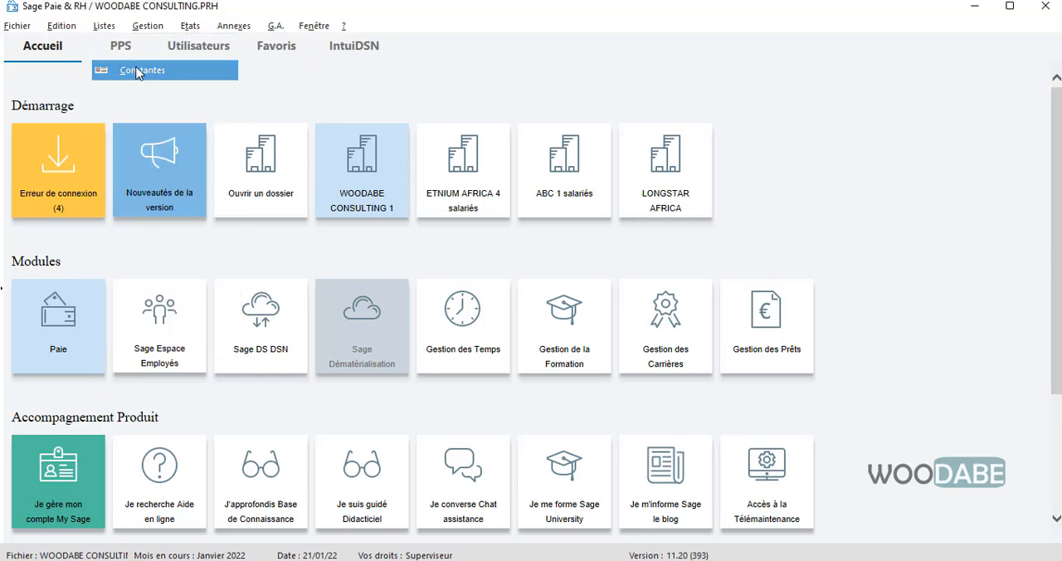
right_click(383, 151)
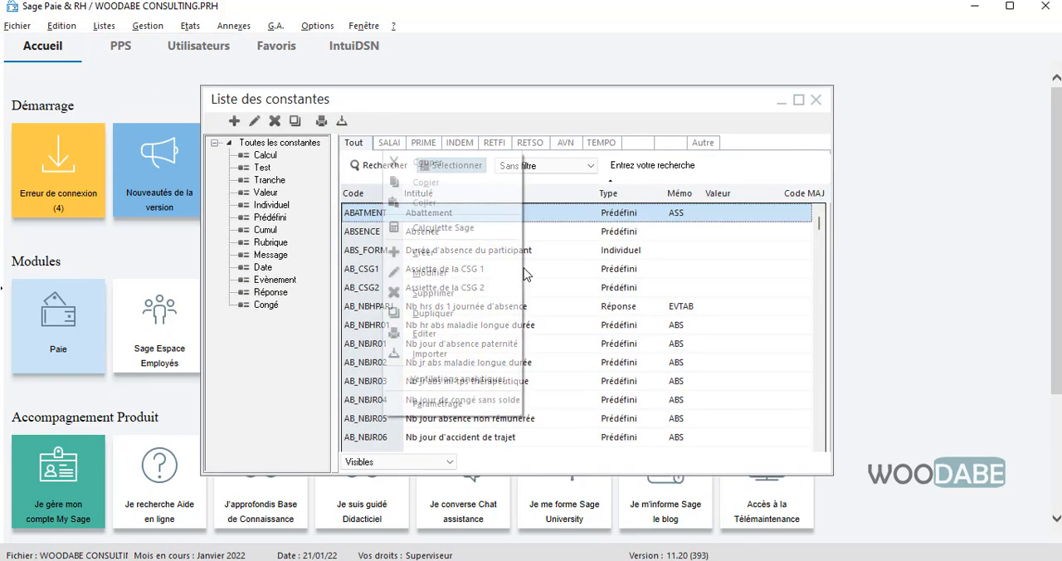
left_click(475, 264)
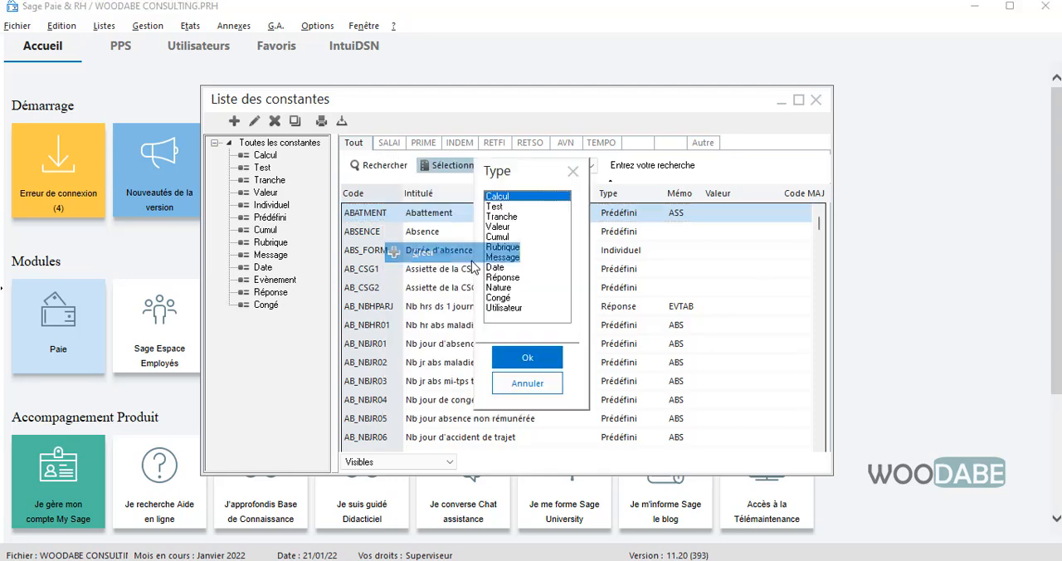
left_click(526, 357)
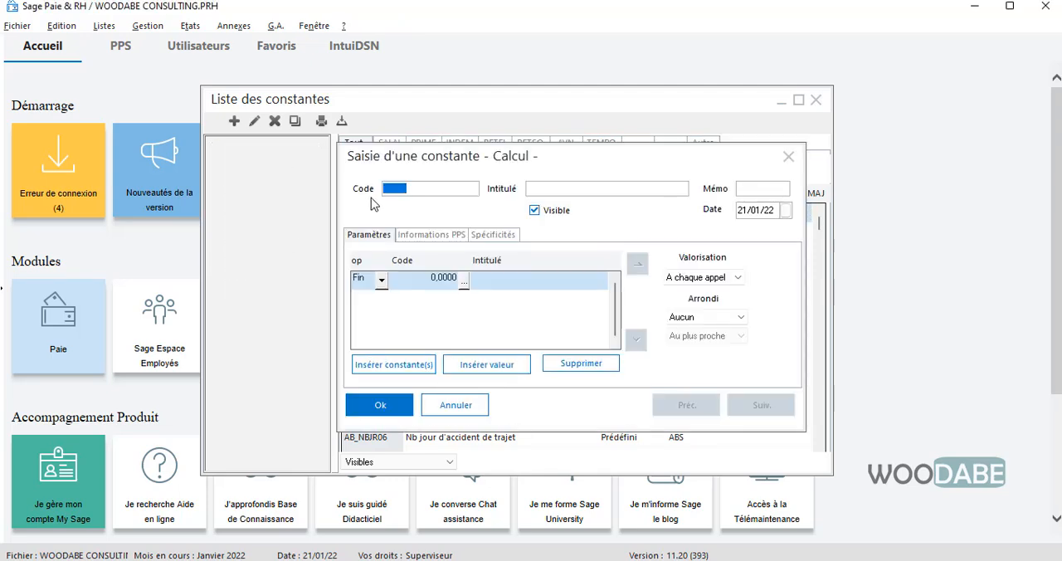
type("T1RTS")
key("Tab")
type("TRAN")
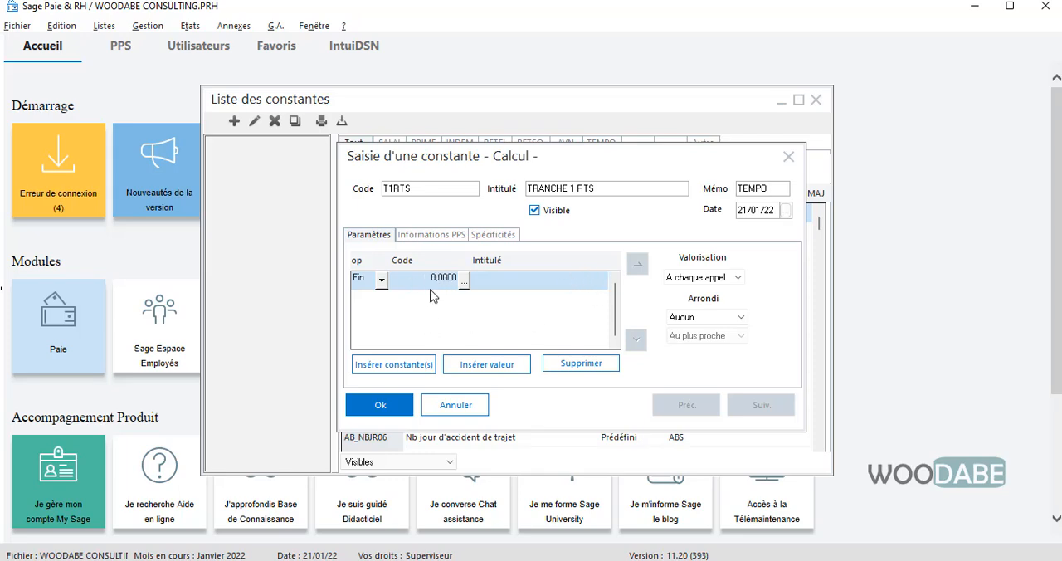
left_click(374, 406)
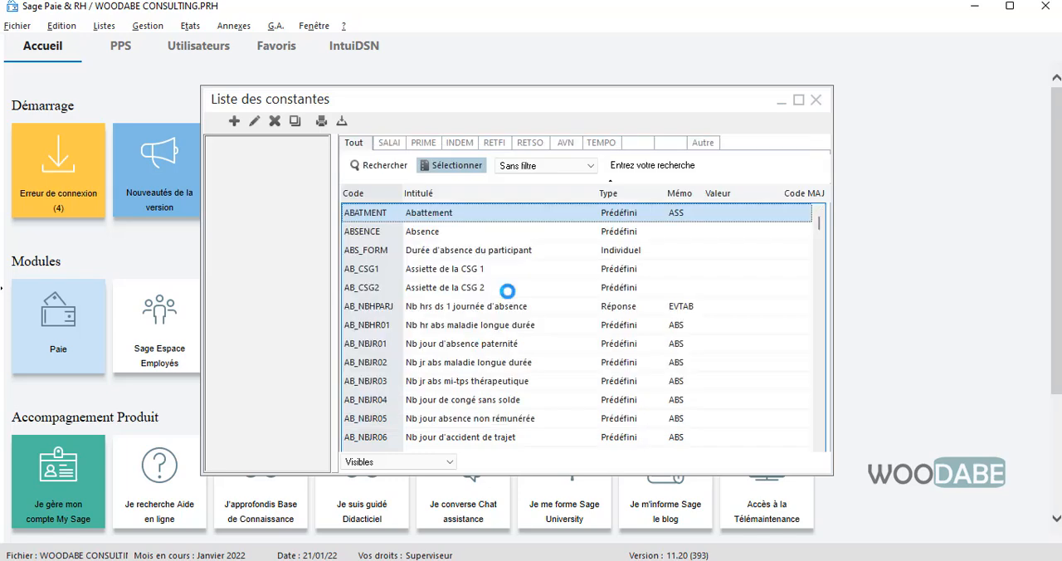
- Start a new Calcul constant from the TEMPO list with code T2RTS, intitulé TRANCHE 2 RTS and mémo TEMPO
left_click(600, 142)
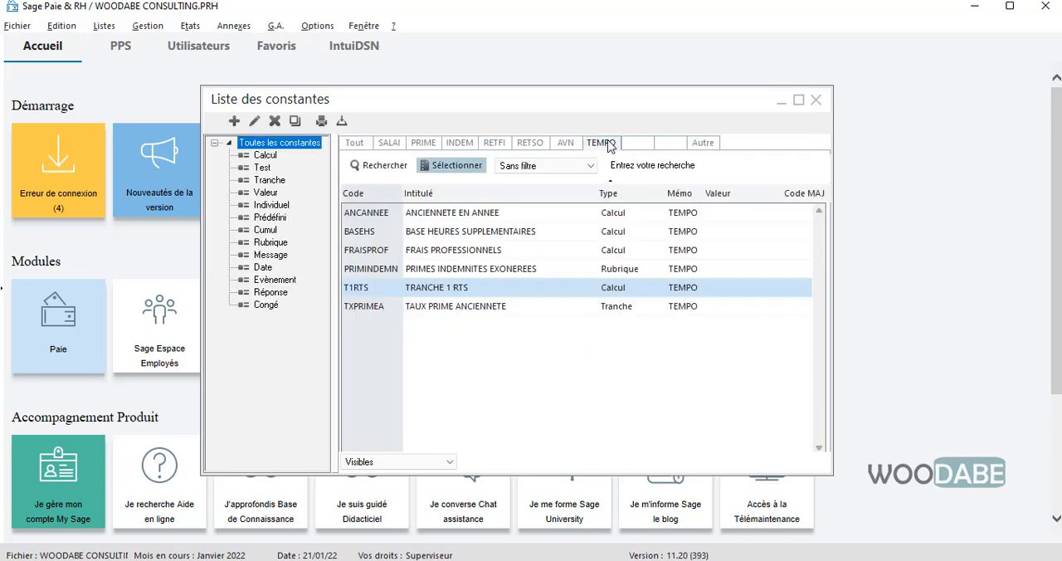
right_click(447, 345)
left_click(384, 324)
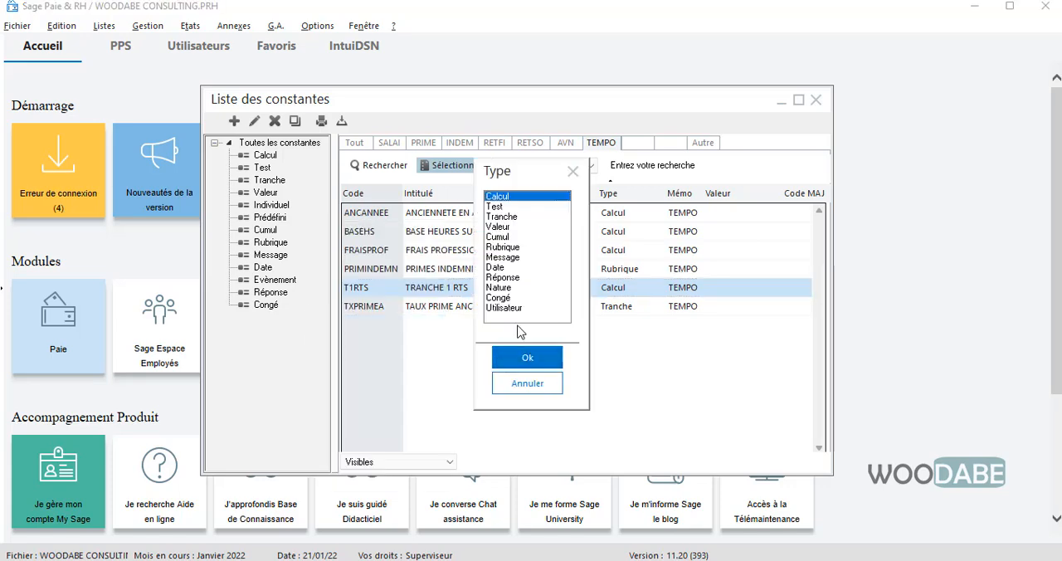
left_click(527, 358)
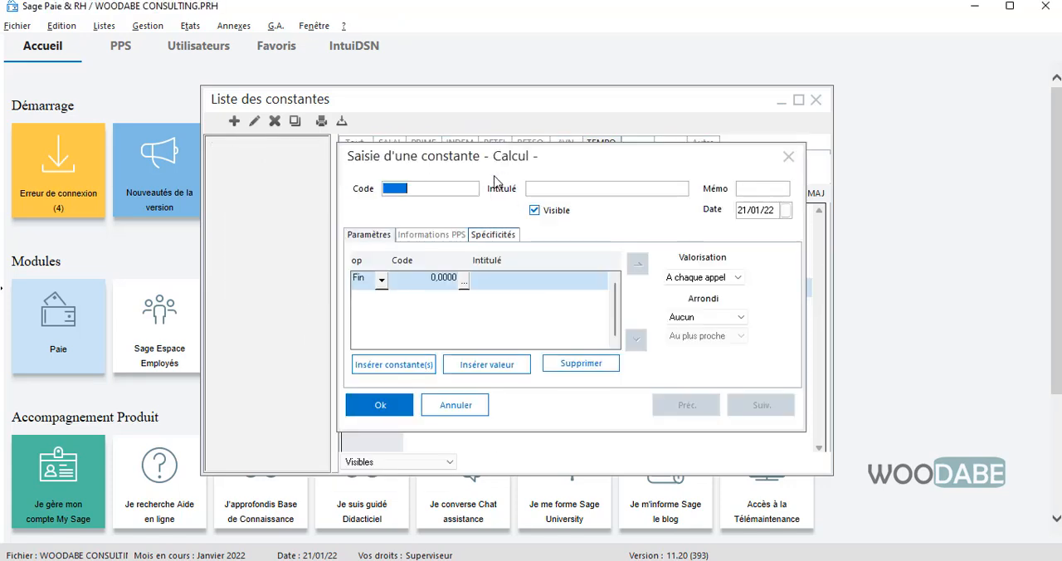
type("T2")
type("TRANCHE 2 RTS")
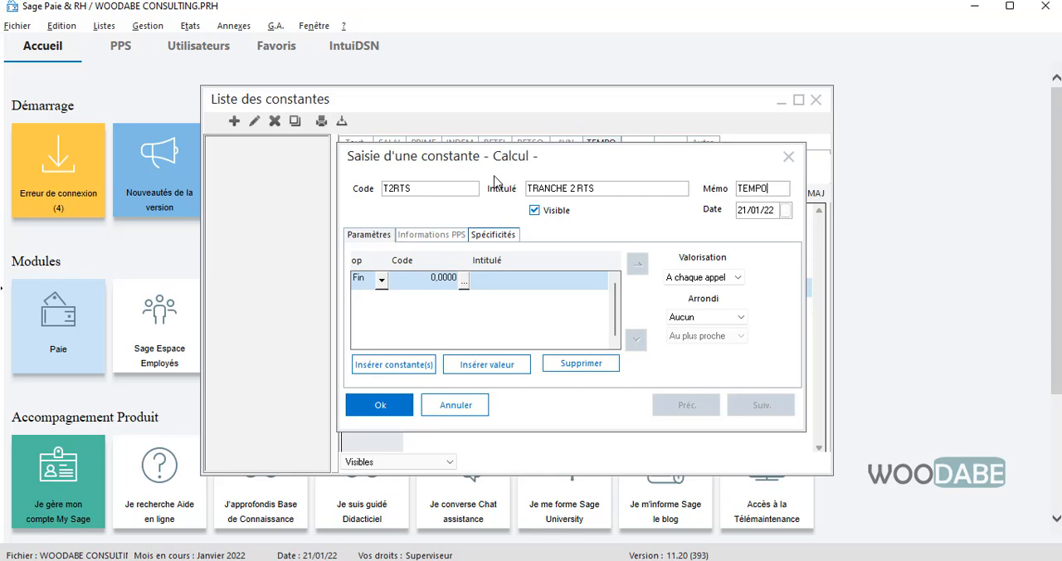
- Set the first term of the T2RTS calculation to the SALIMPRTS salary constant
left_click(464, 283)
left_click(406, 192)
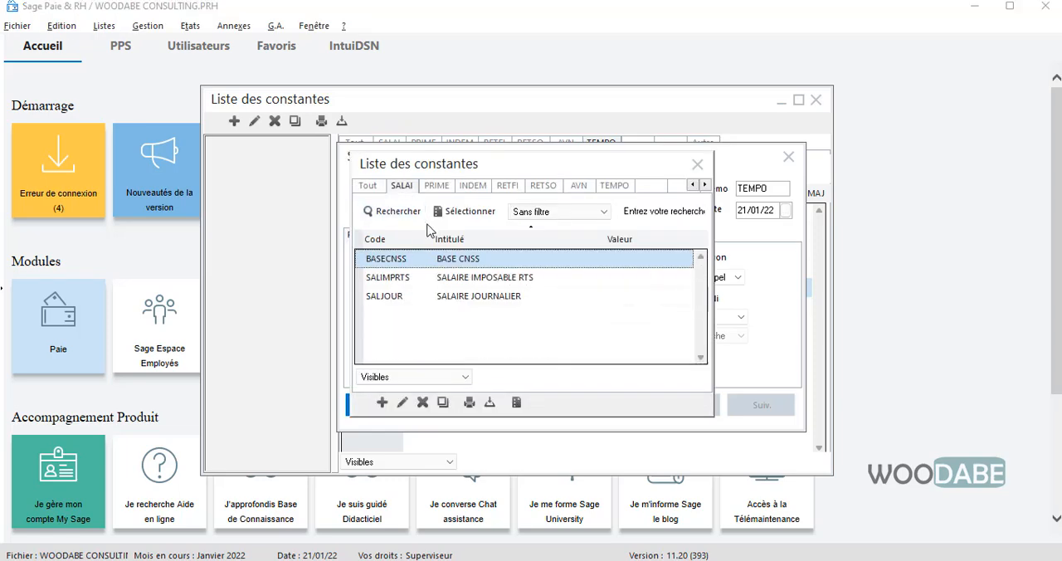
left_click(524, 286)
double_click(524, 287)
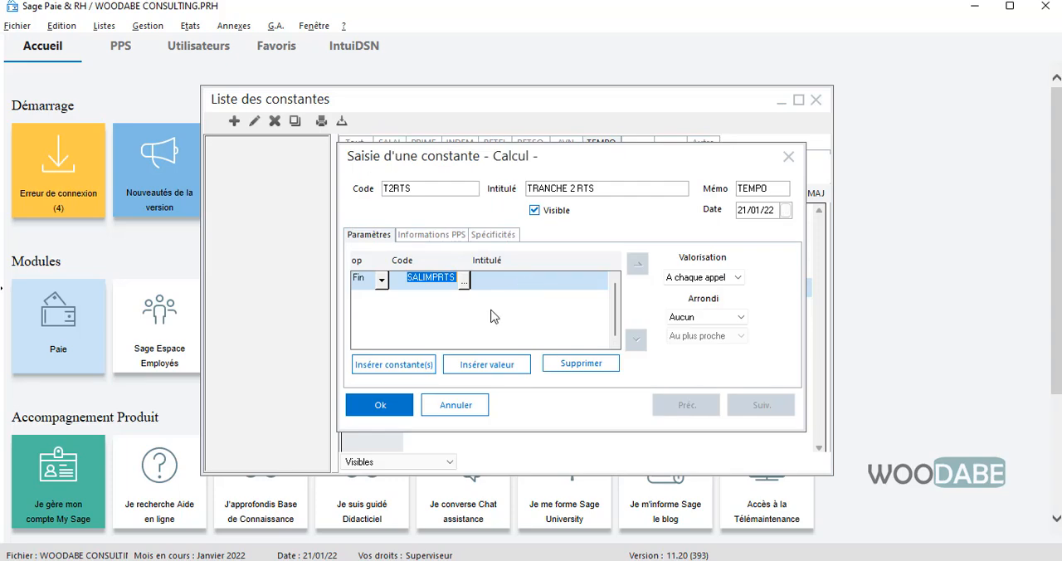
- Add a value line to the T2RTS calculation that subtracts 1000000
left_click(454, 364)
left_click(381, 301)
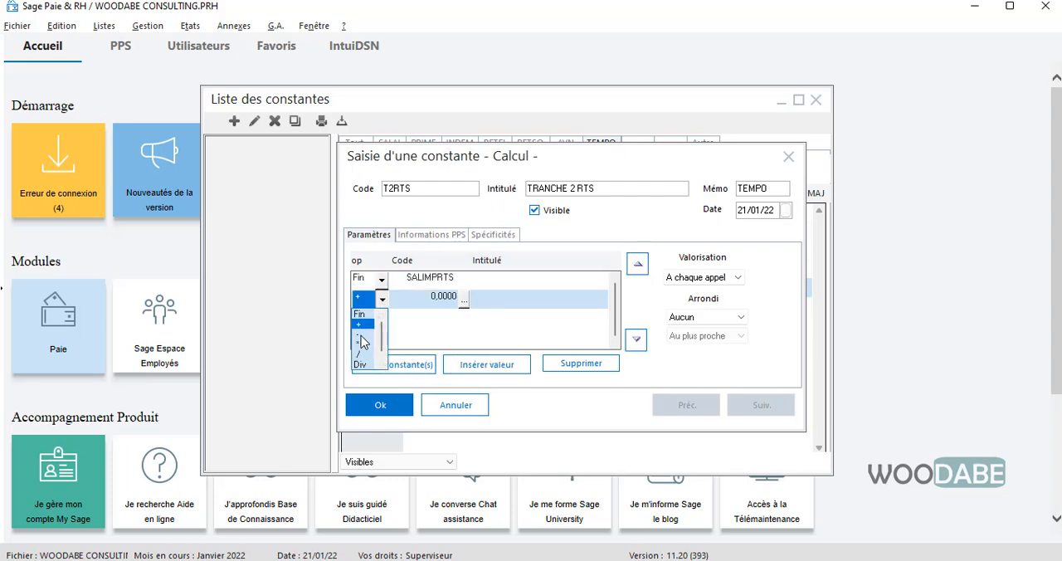
left_click(361, 335)
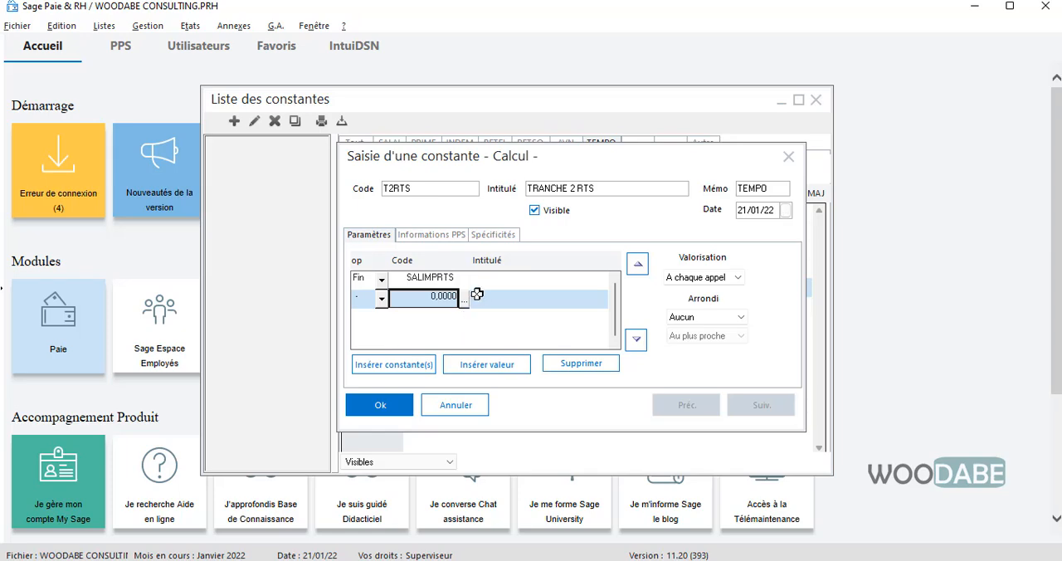
type("10")
- Add a value line to the T2RTS calculation that multiplies by 0.05
left_click(475, 361)
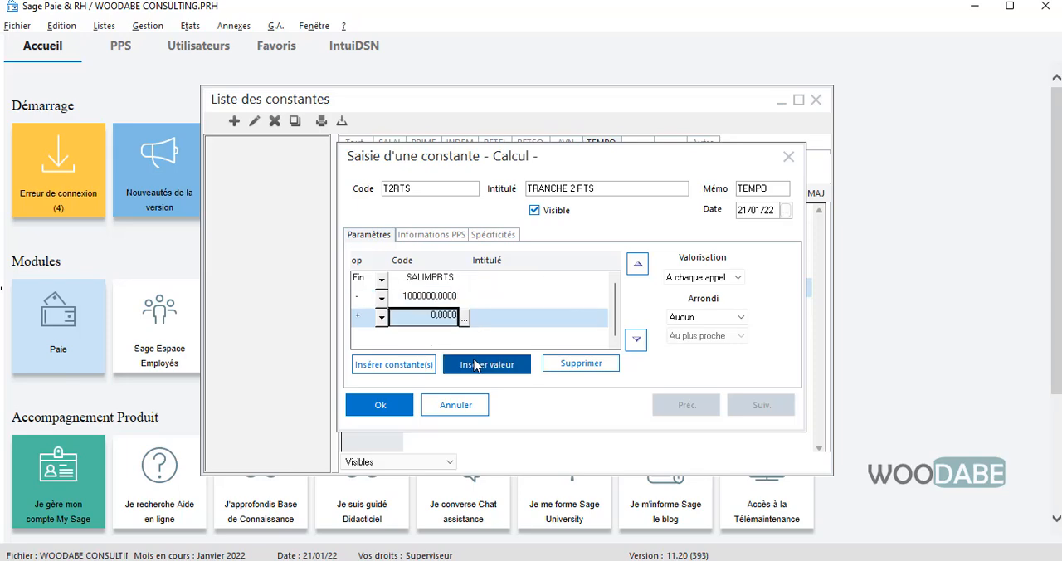
left_click(382, 321)
left_click(362, 362)
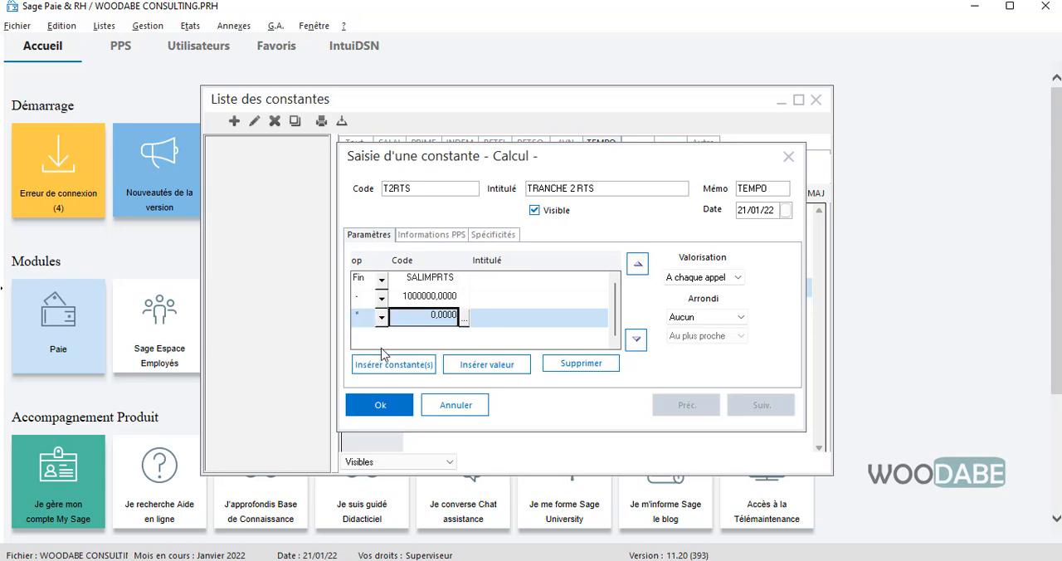
type("0")
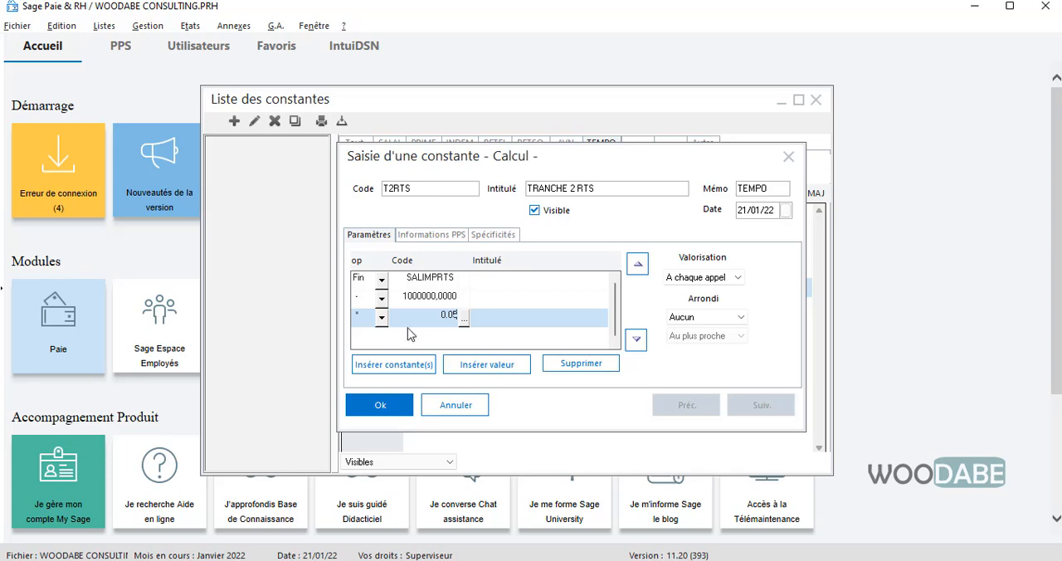
type(".05")
left_click(435, 294)
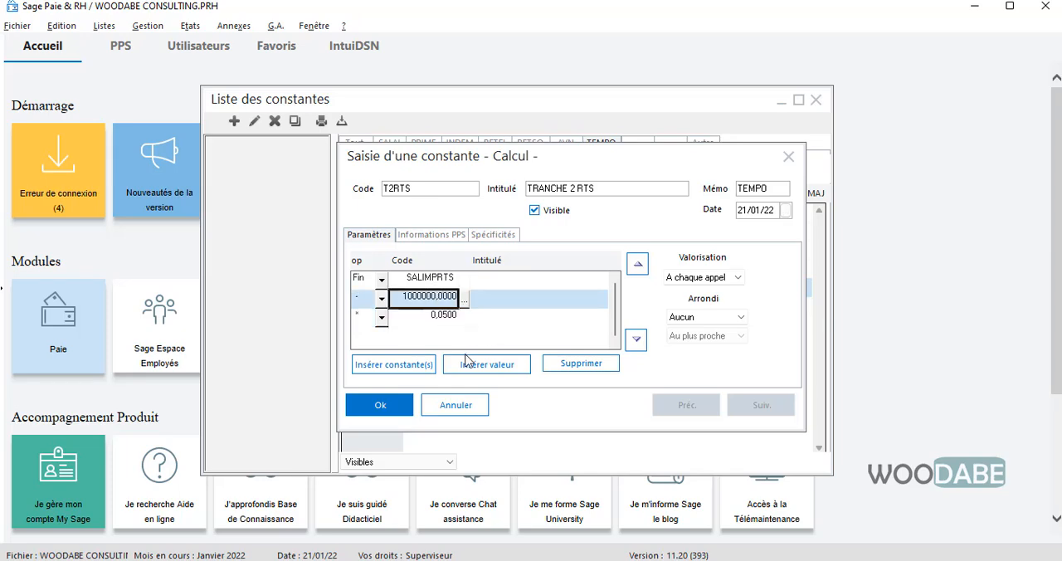
left_click(462, 367)
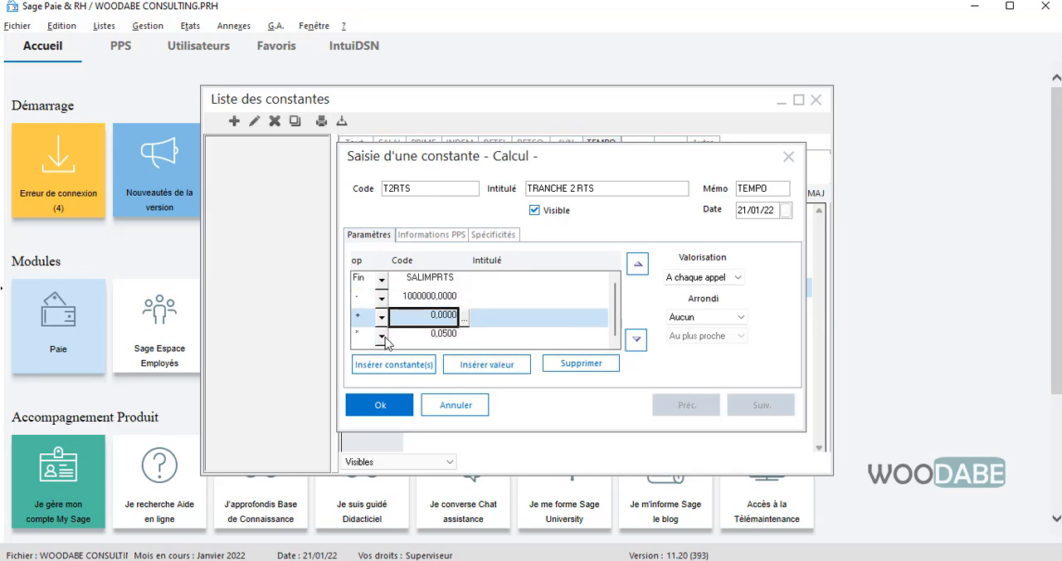
left_click(579, 368)
left_click(618, 361)
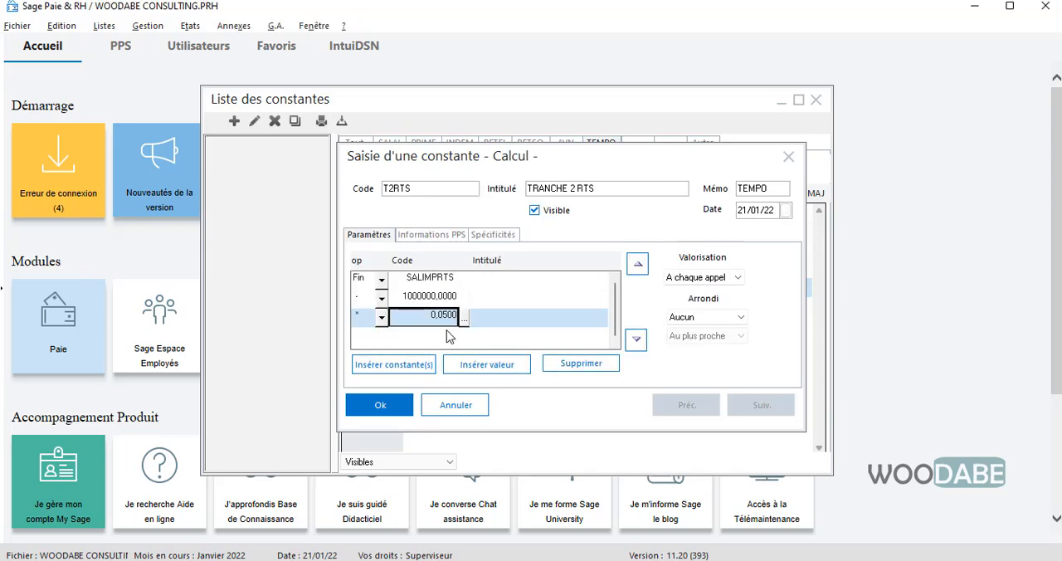
- Add a value line after the 0.05 multiplier in the T2RTS calculation that adds 200000, and save the constant
left_click(488, 366)
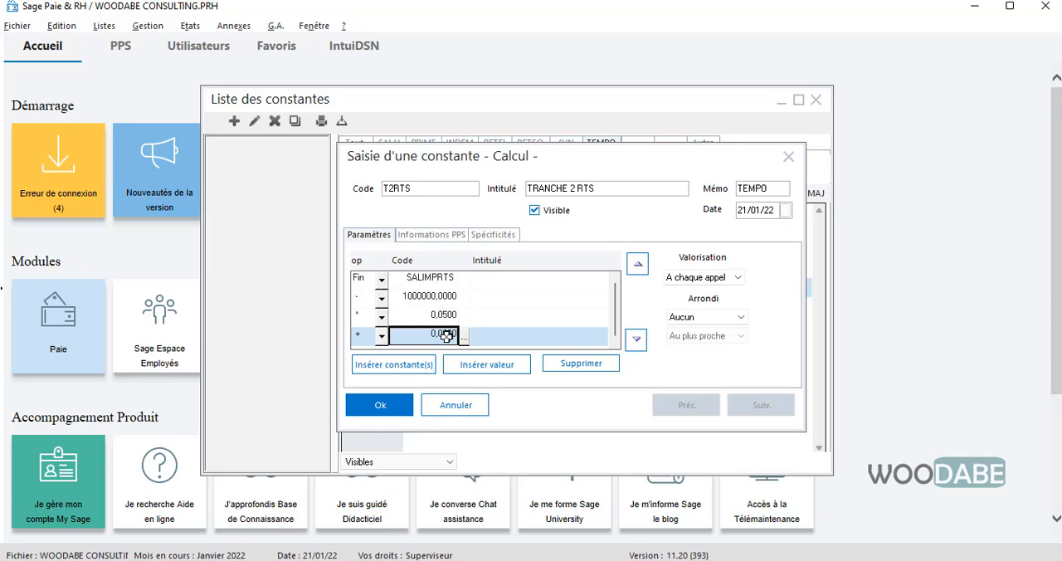
left_click(445, 335)
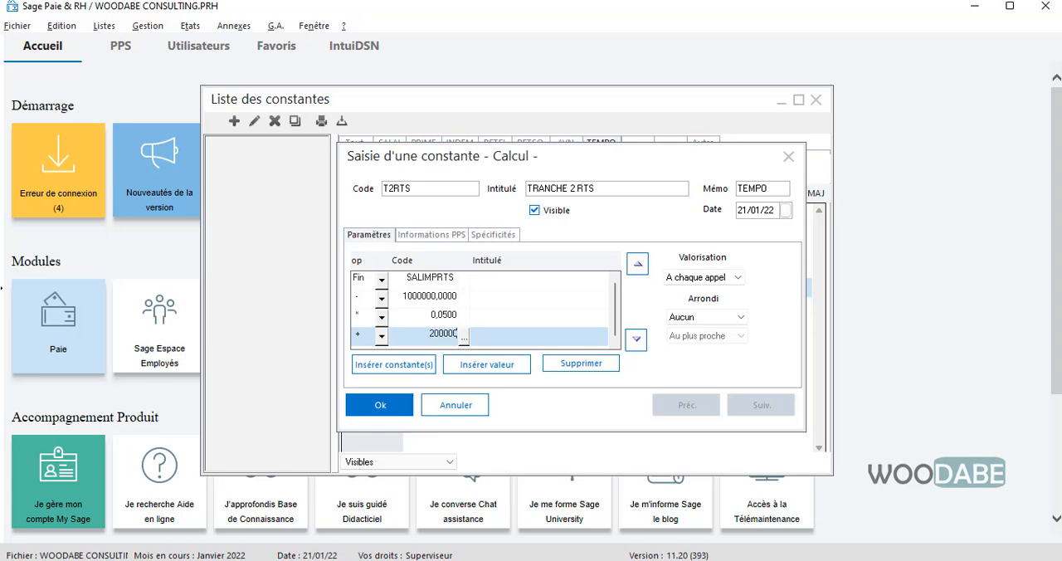
type("200000")
left_click(424, 314)
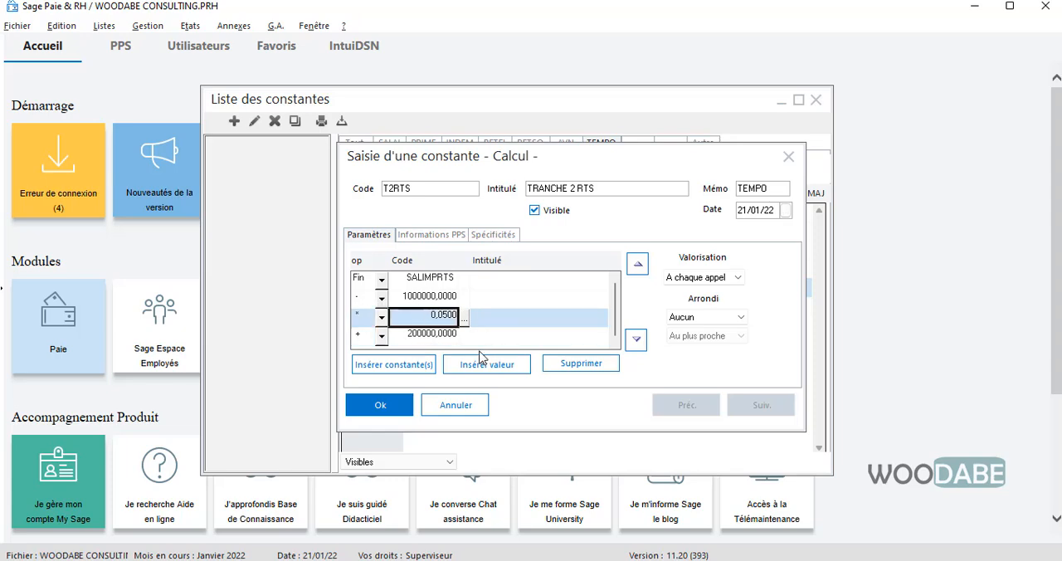
left_click(379, 405)
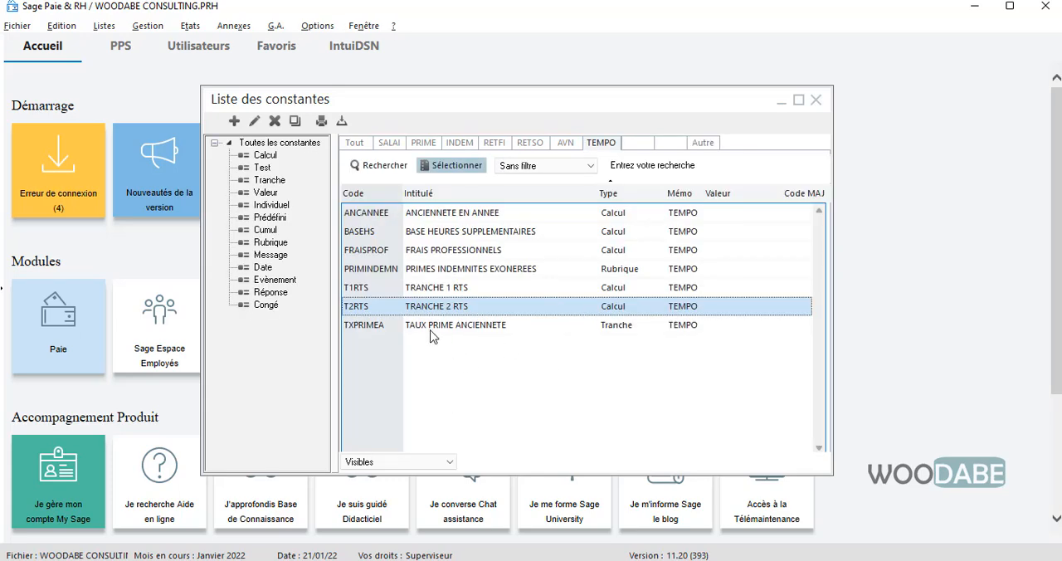
- Duplicate the T2RTS constant with code T3RTS and intitulé TRANCHE 3 RTS
right_click(421, 307)
left_click(366, 341)
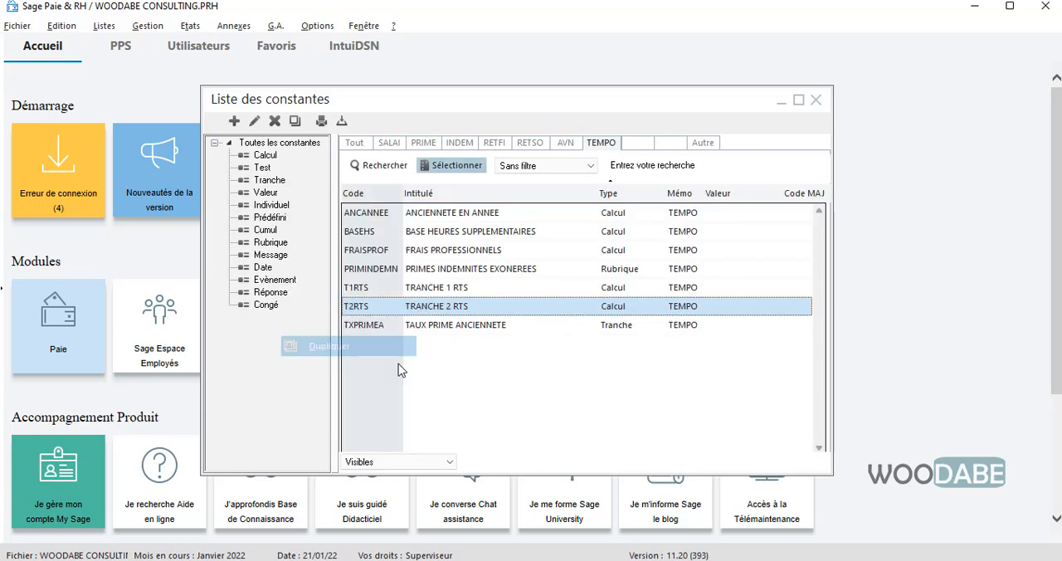
type("T")
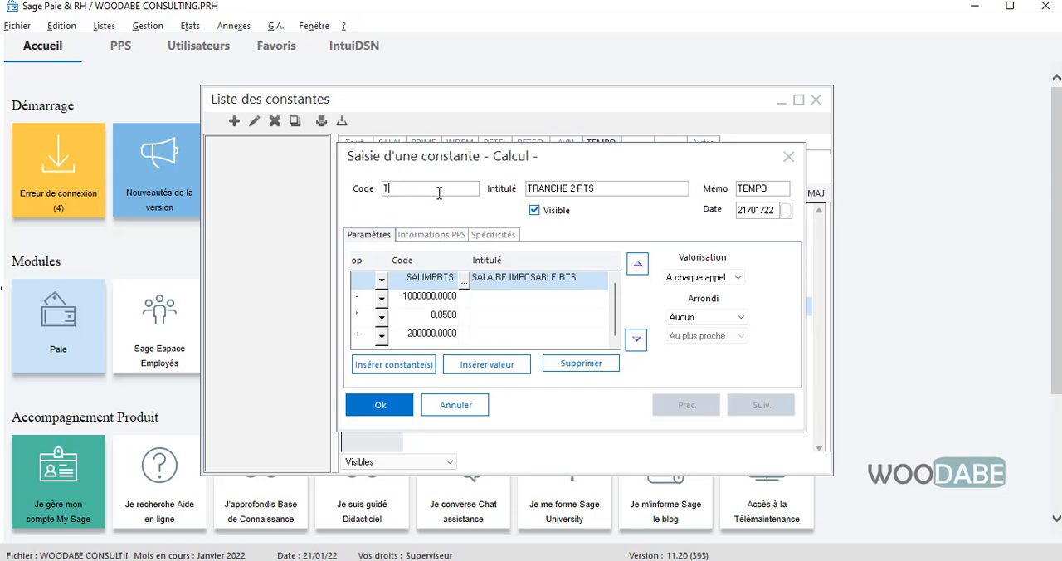
type("3RTS")
key("Tab")
- Set the subtracted value to 5000000 and the multiplier to 0.1 in the T3RTS calculation, and save the constant
left_click(425, 300)
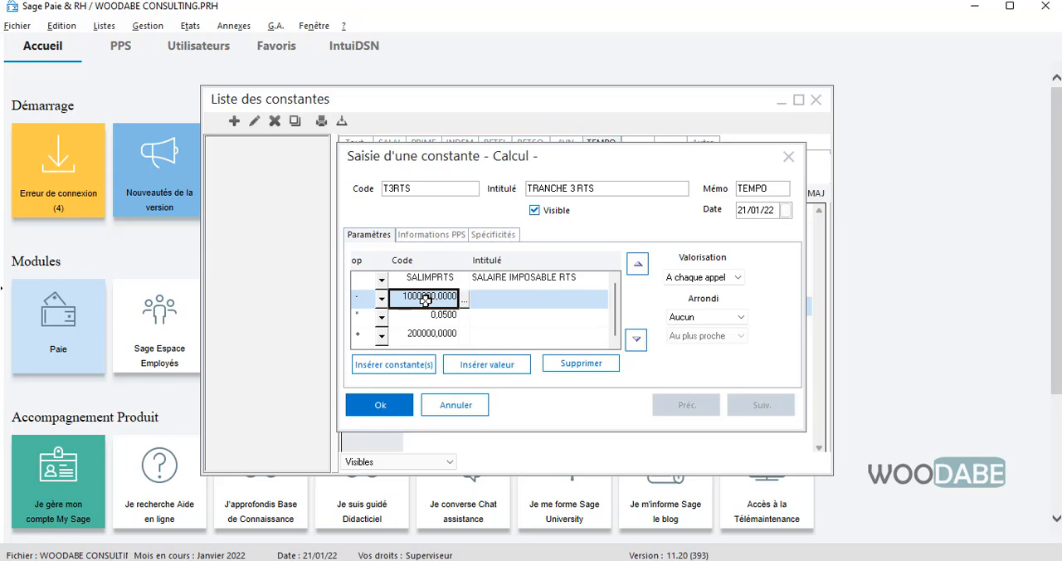
type("50")
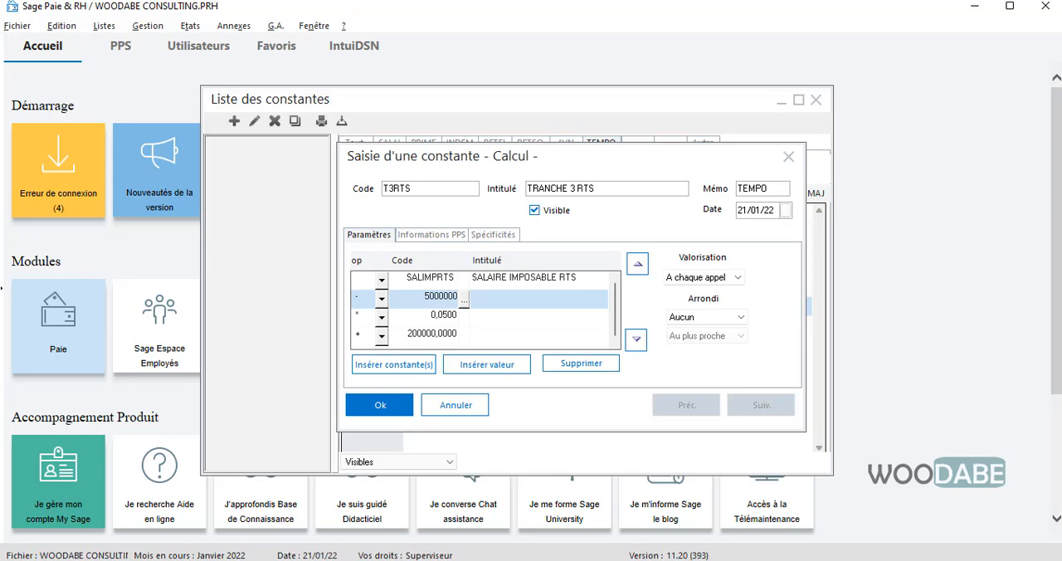
left_click(431, 317)
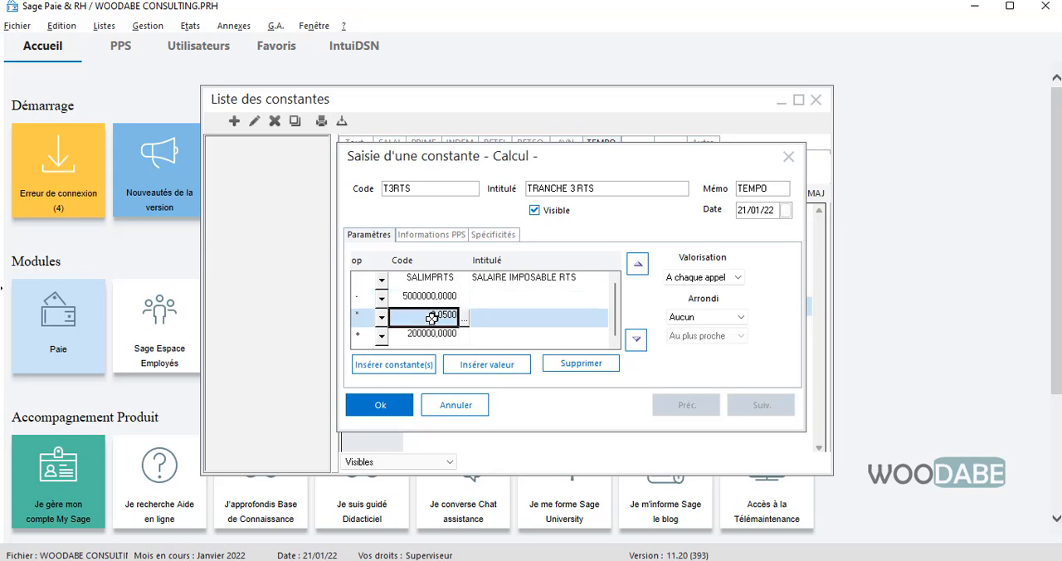
type("0.1")
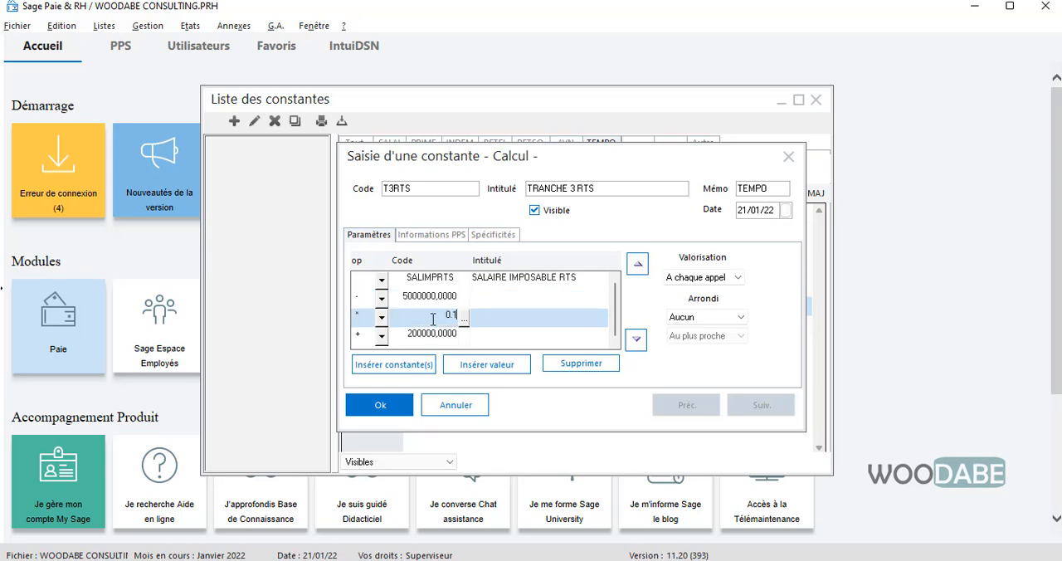
left_click(433, 333)
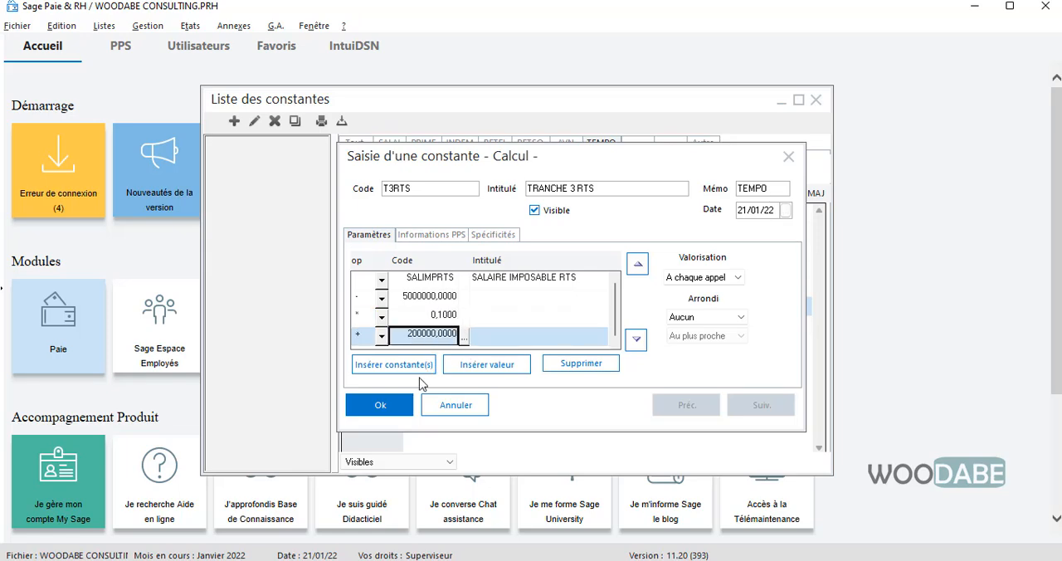
left_click(381, 404)
- Delete the line that adds 200000 from the T2RTS calculation and save the constant
double_click(452, 312)
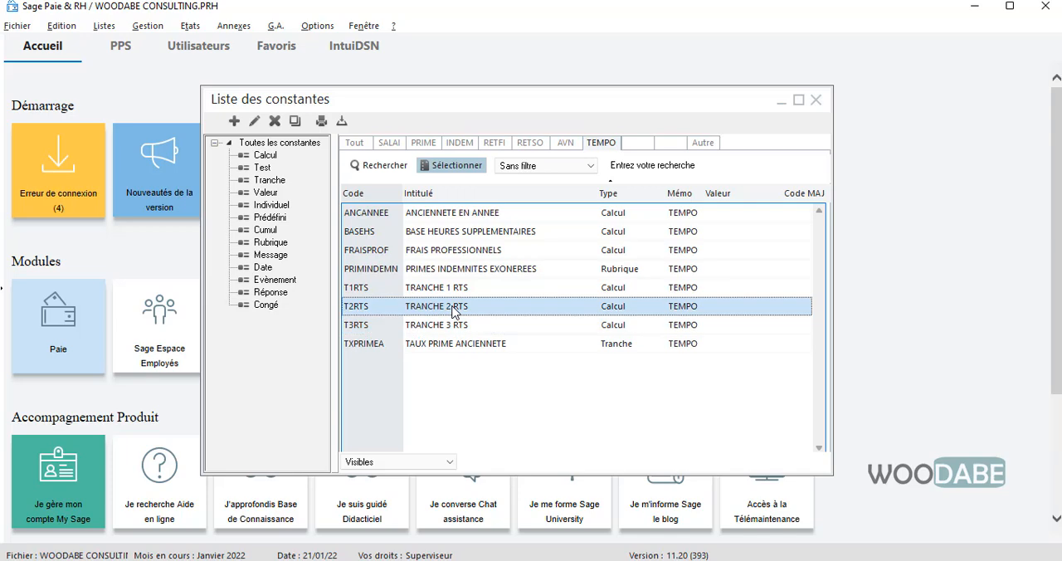
left_click(433, 333)
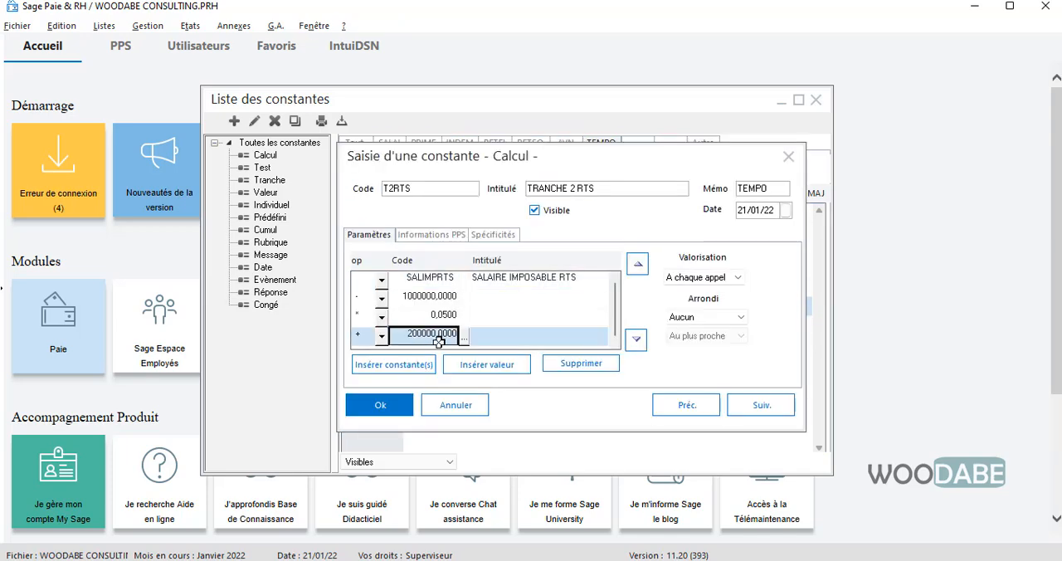
left_click(581, 362)
left_click(612, 359)
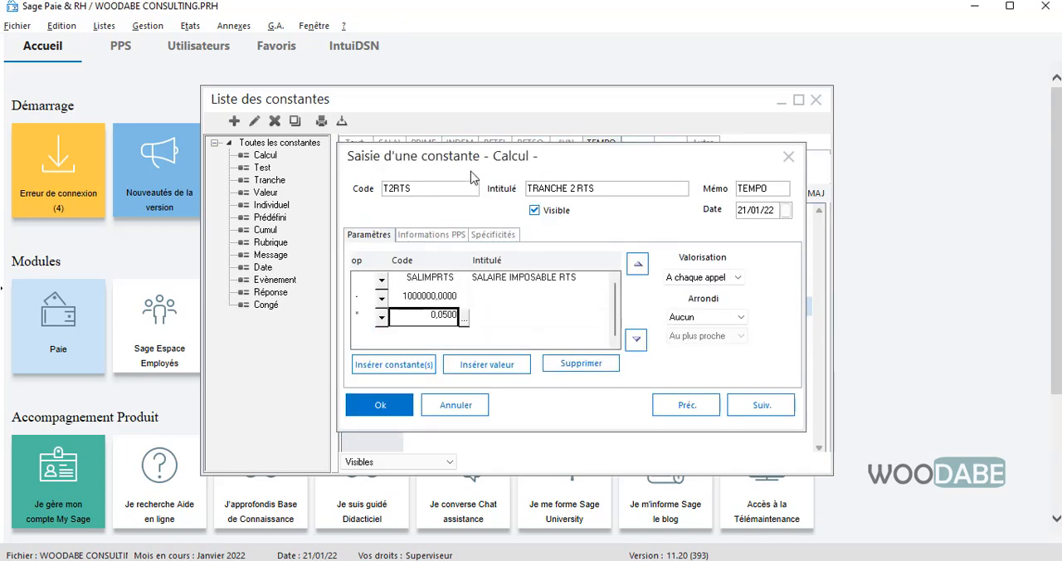
left_click_drag(481, 155, 479, 143)
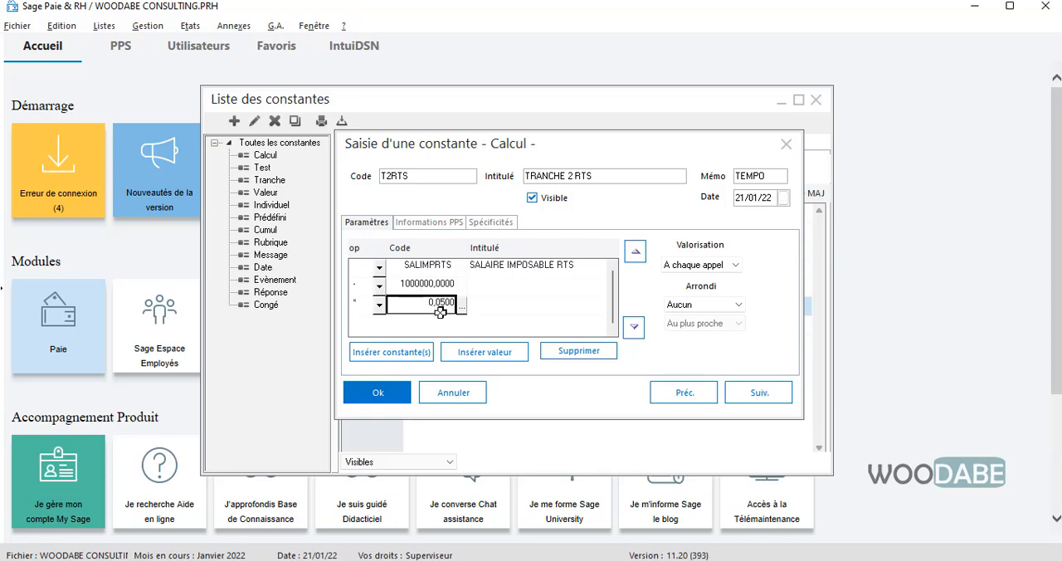
left_click(387, 394)
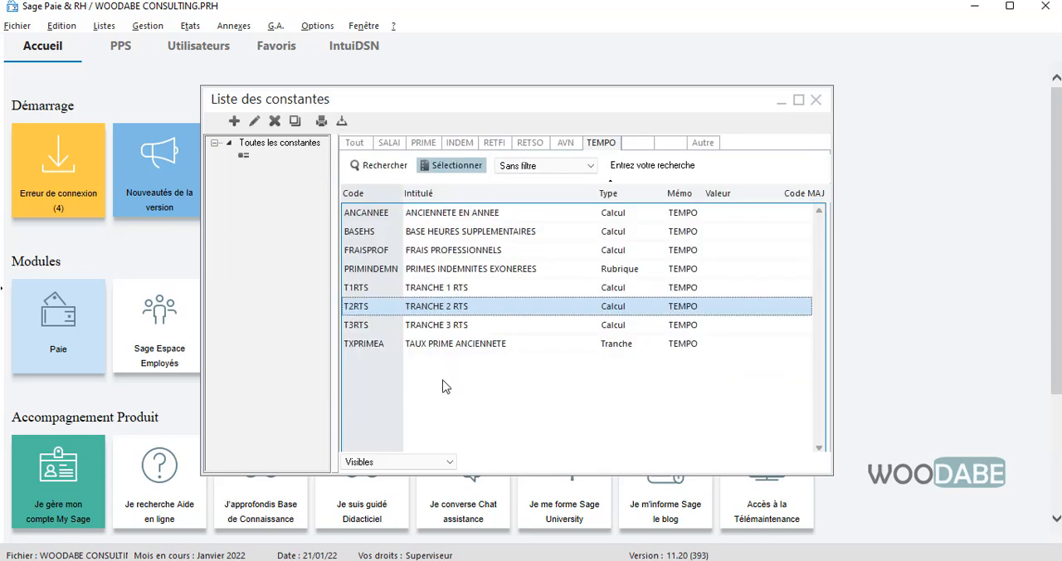
- Review the T3RTS calculation, and duplicate it with code T4RTS and intitulé TRANCHE 4 RTS
double_click(444, 324)
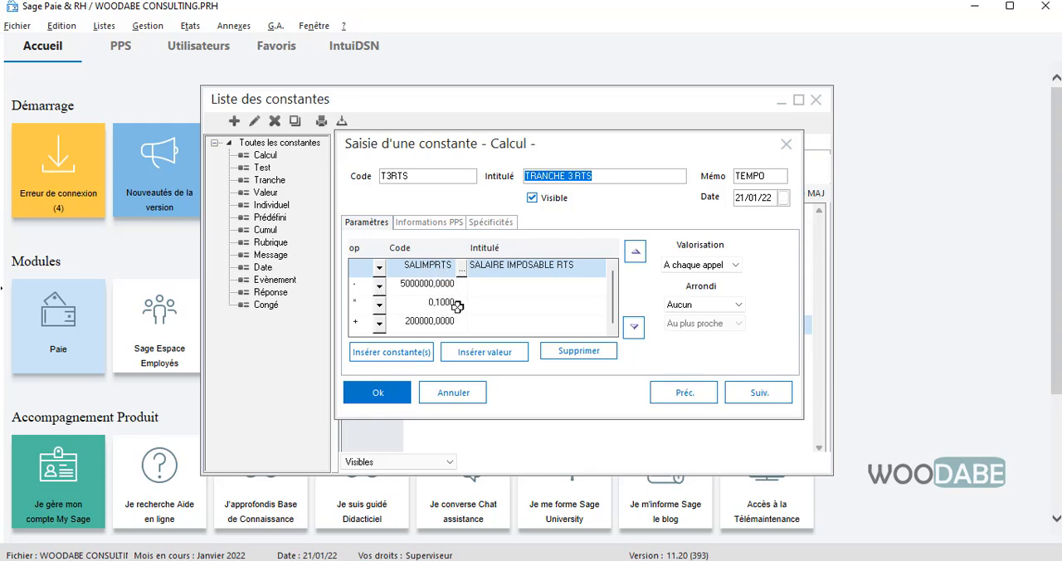
left_click(379, 393)
right_click(433, 325)
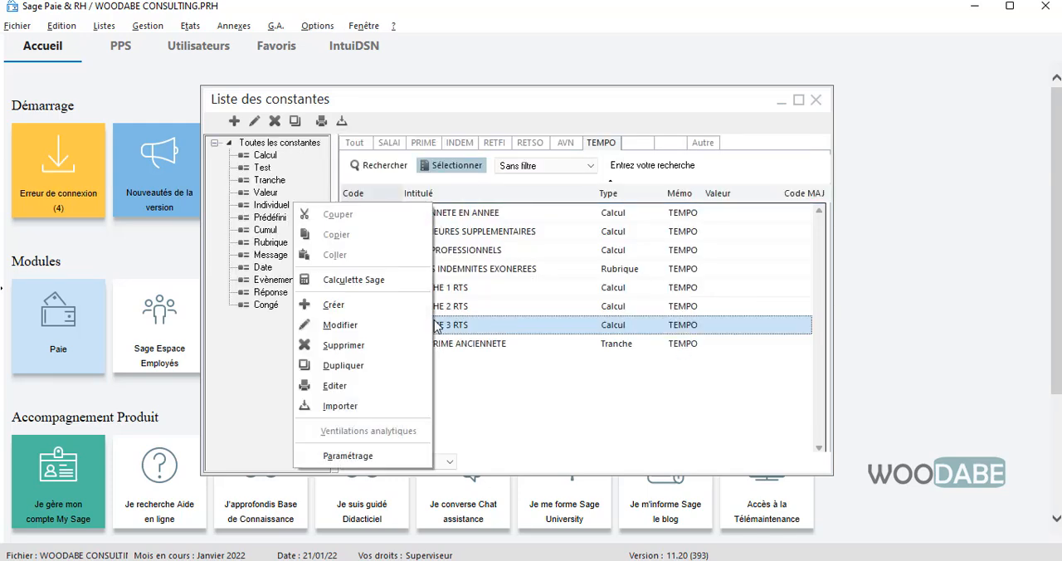
left_click(382, 357)
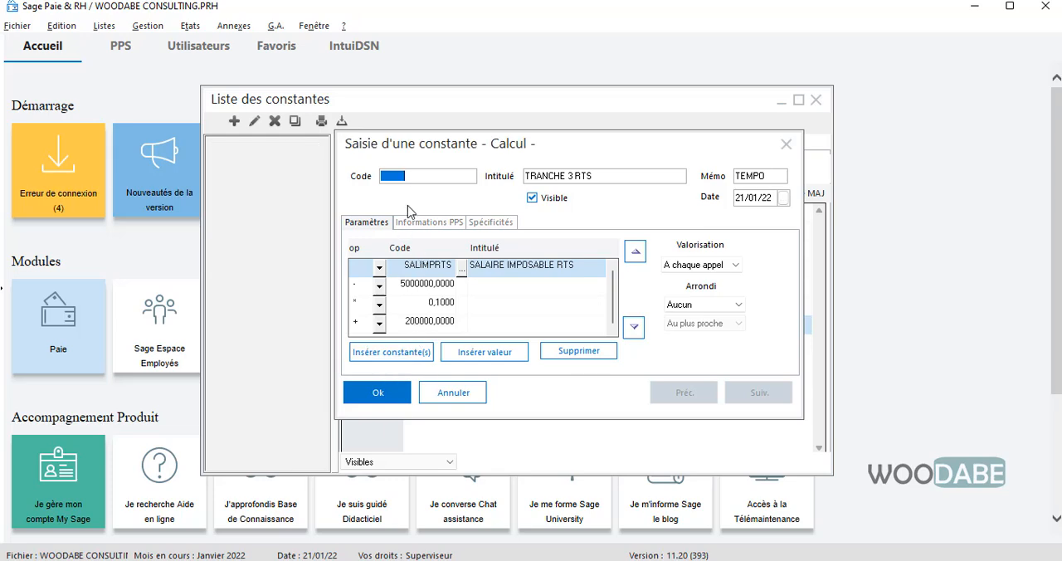
type("T4RTS")
left_click(572, 176)
double_click(570, 175)
type("4")
- Try to set the subtracted value in the T4RTS calculation to 10000000
left_click(421, 267)
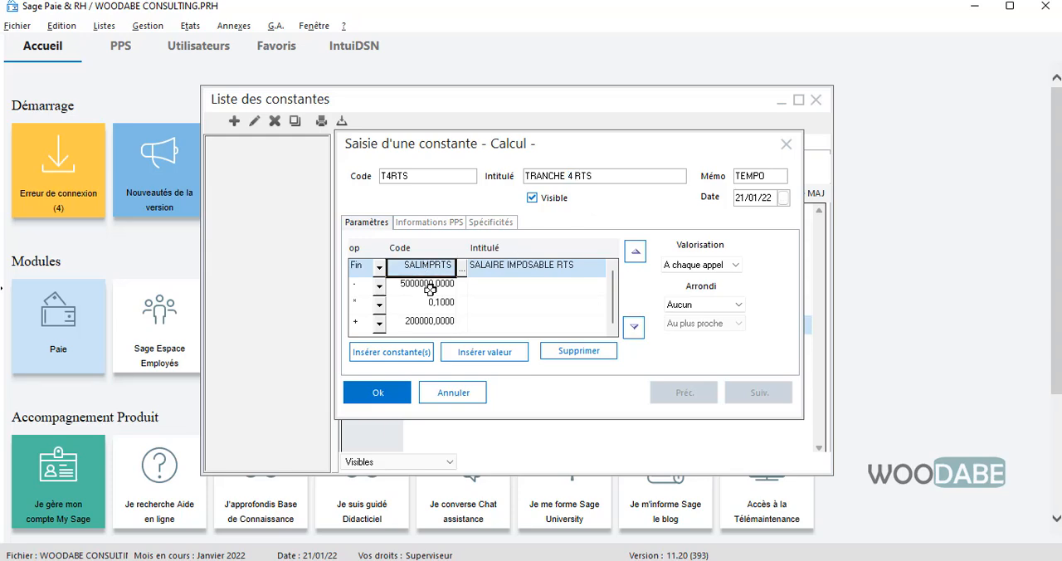
left_click(429, 286)
left_click(433, 269)
left_click(428, 284)
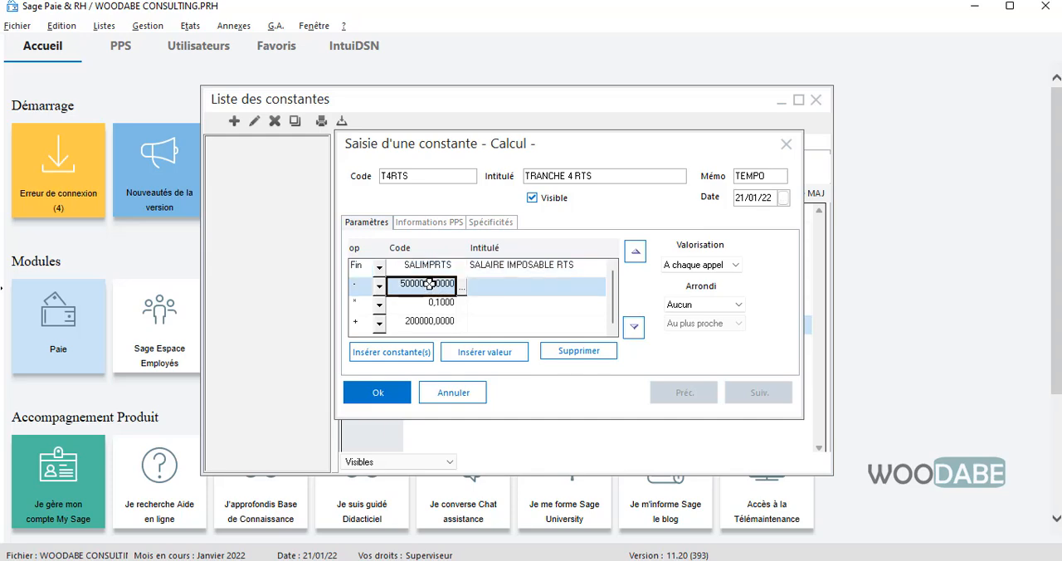
type("100")
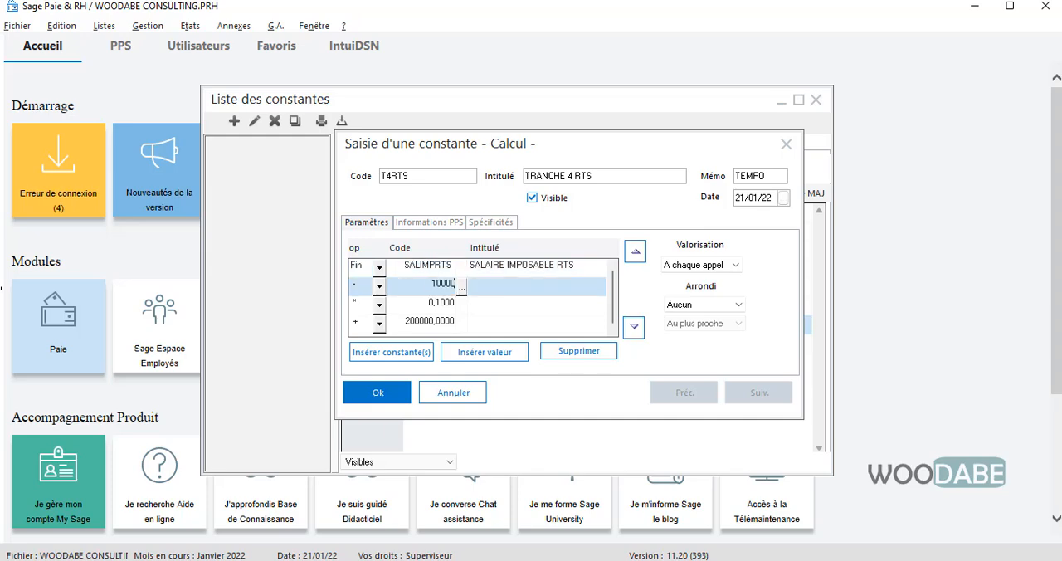
- Set the multiplier to 0.15 and the added value to 700000 in the T4RTS calculation, and save the constant
left_click(413, 301)
type("0.15")
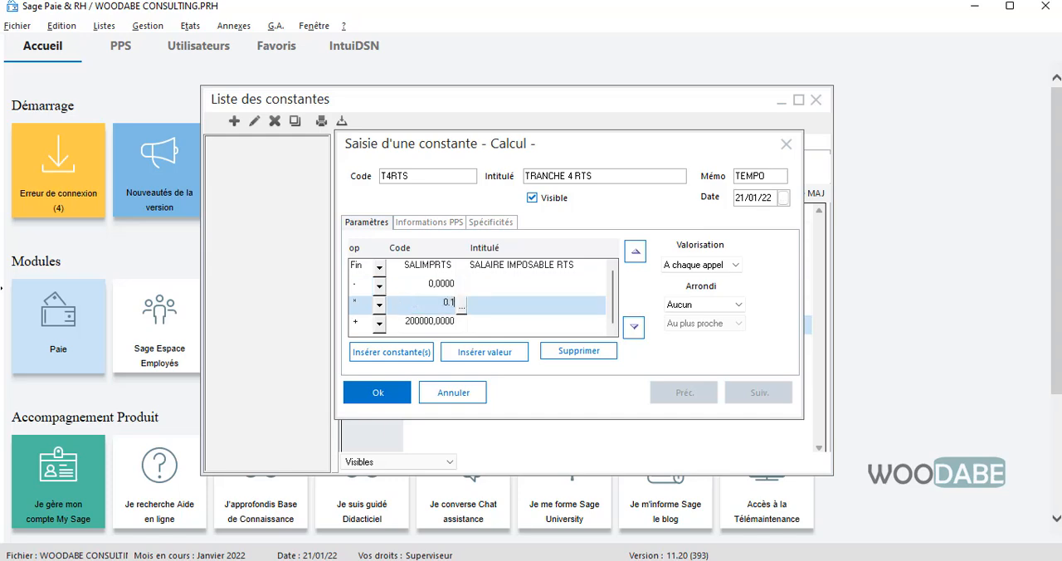
left_click(425, 321)
type("700000")
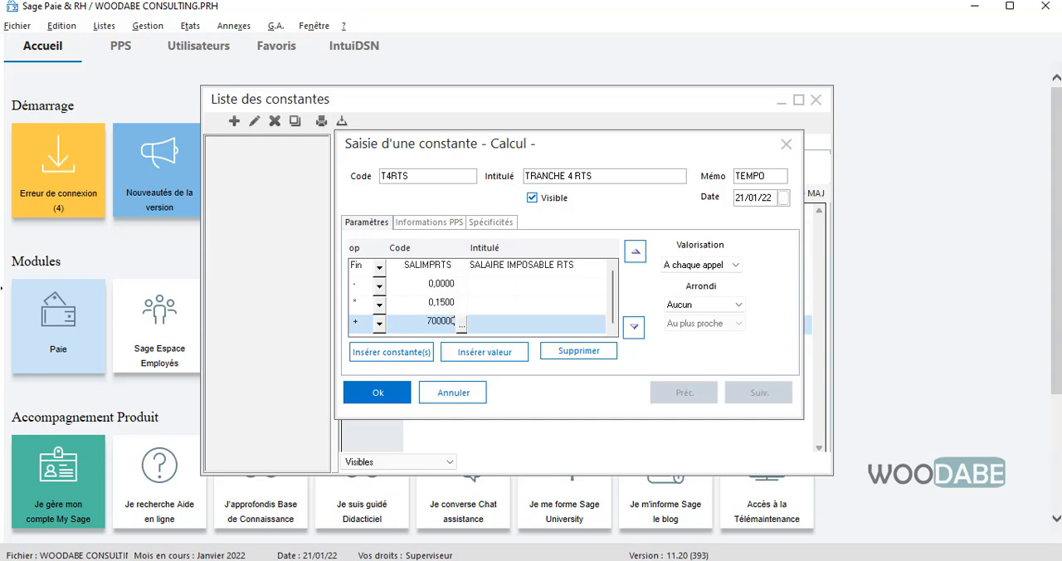
left_click(377, 392)
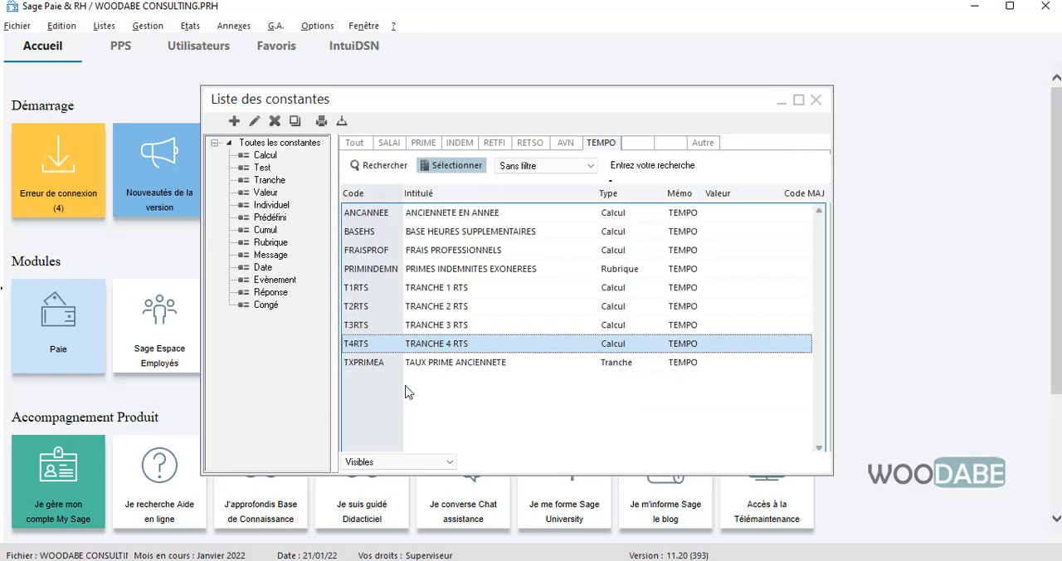
- Duplicate the T4RTS constant with code T5RTS and intitulé TRANCHE 5 RTS
right_click(424, 345)
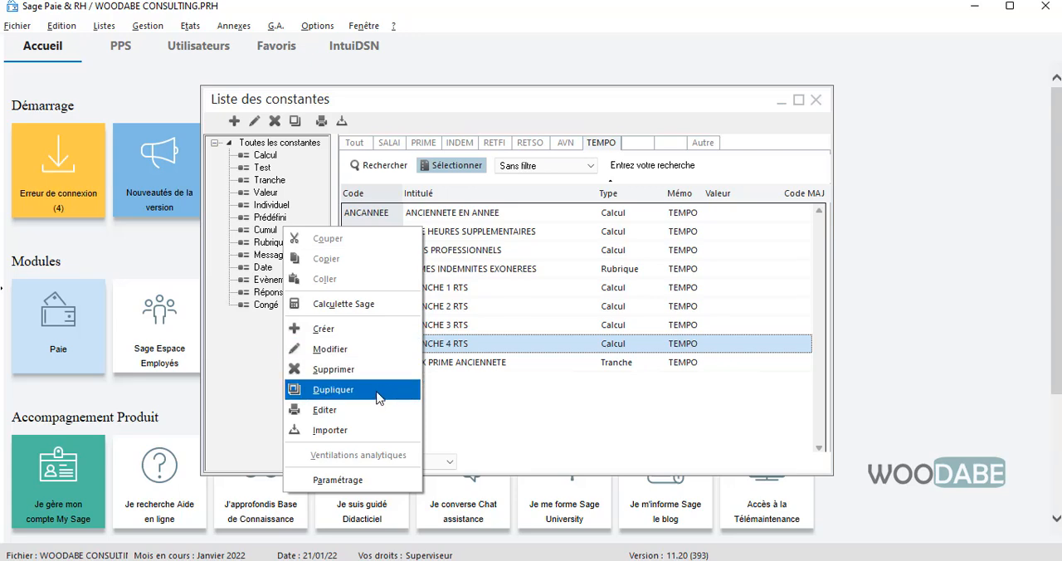
left_click(419, 386)
type("T5RTS")
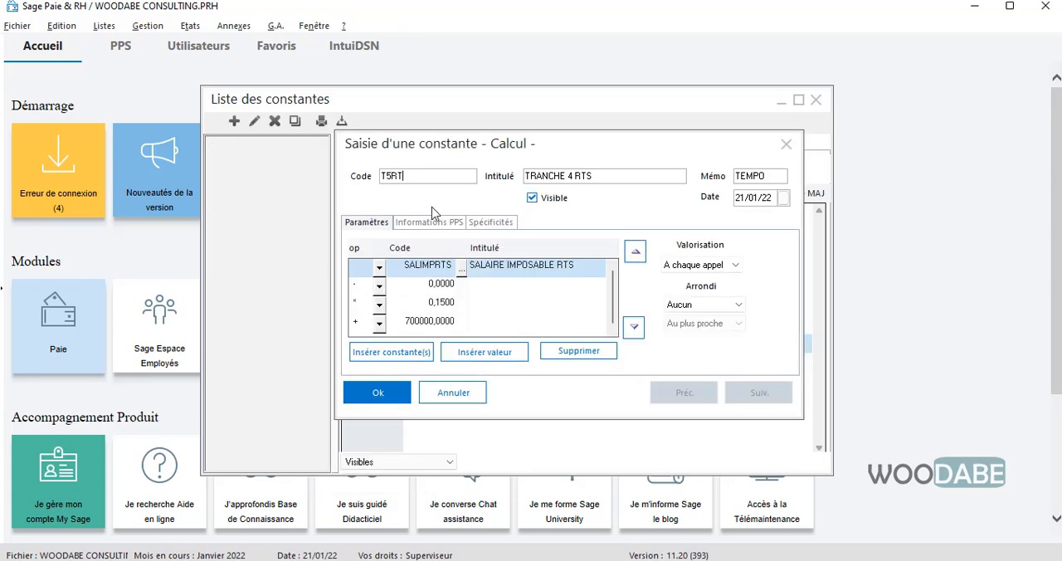
left_click(575, 177)
left_click(570, 175)
- Try to set the subtracted value in the T5RTS calculation to 20000000, and discard the duplicated constant
left_click(449, 286)
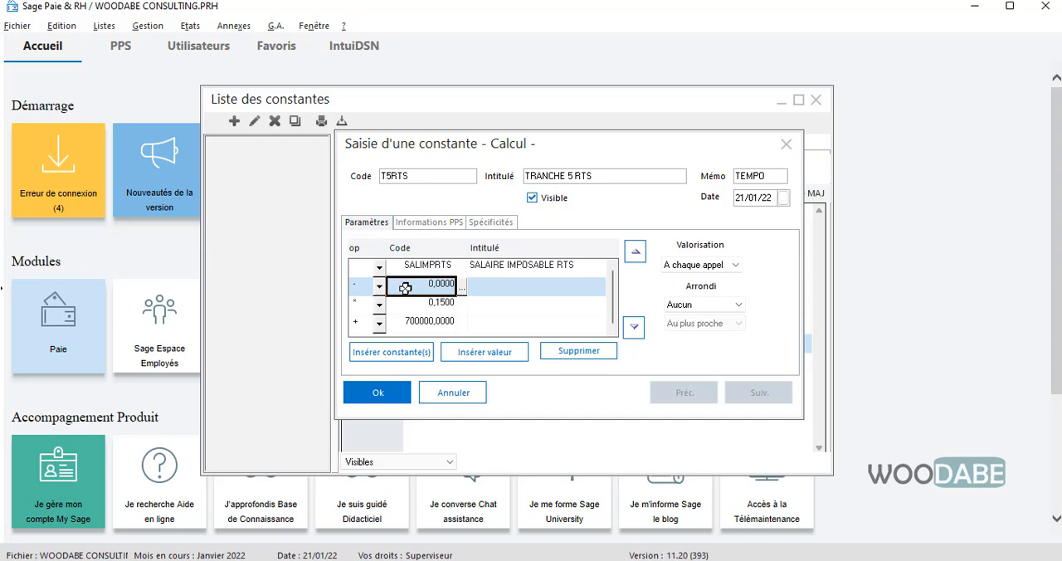
type("20")
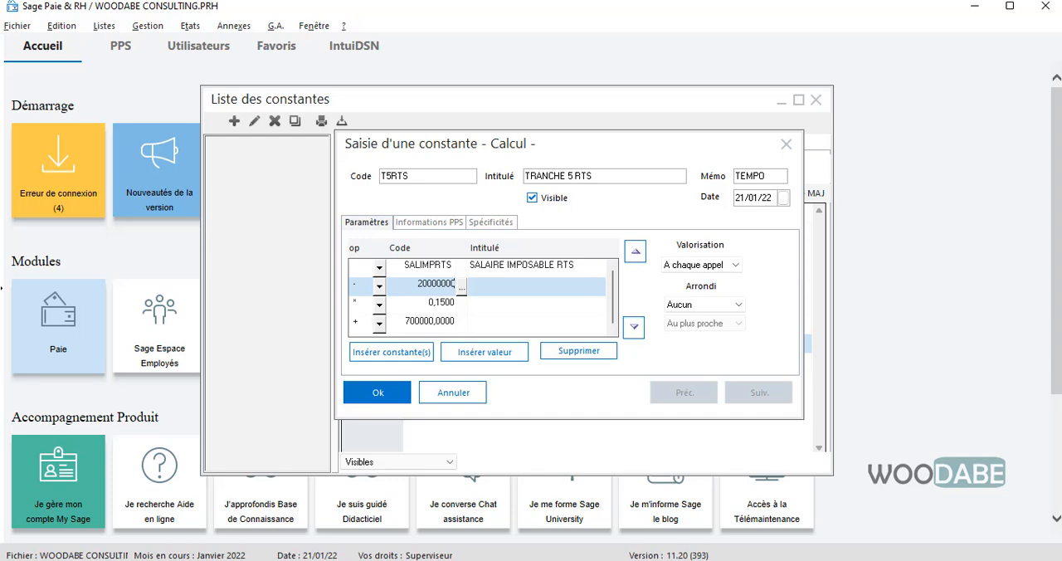
left_click(415, 306)
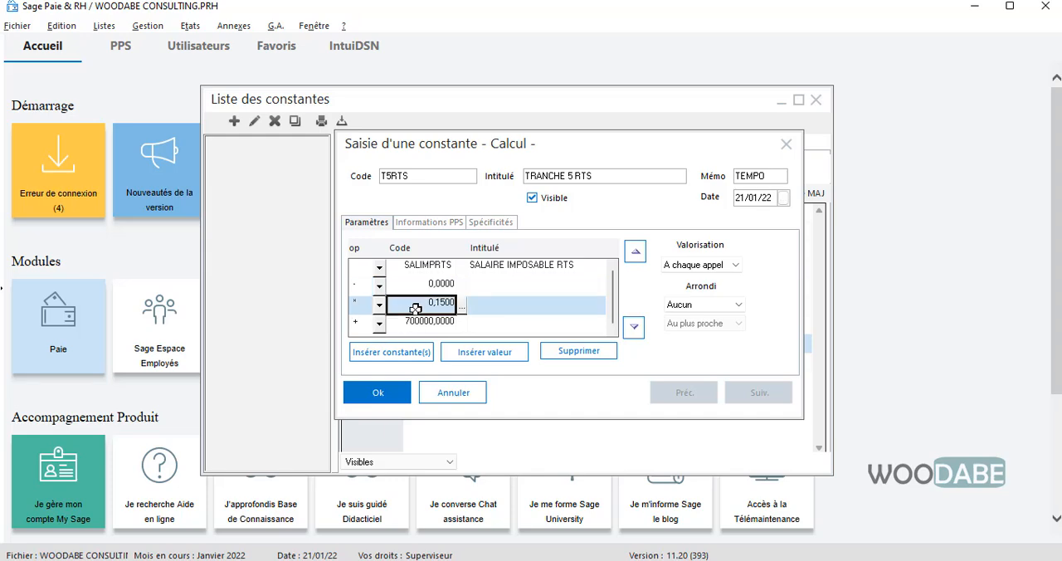
left_click(425, 283)
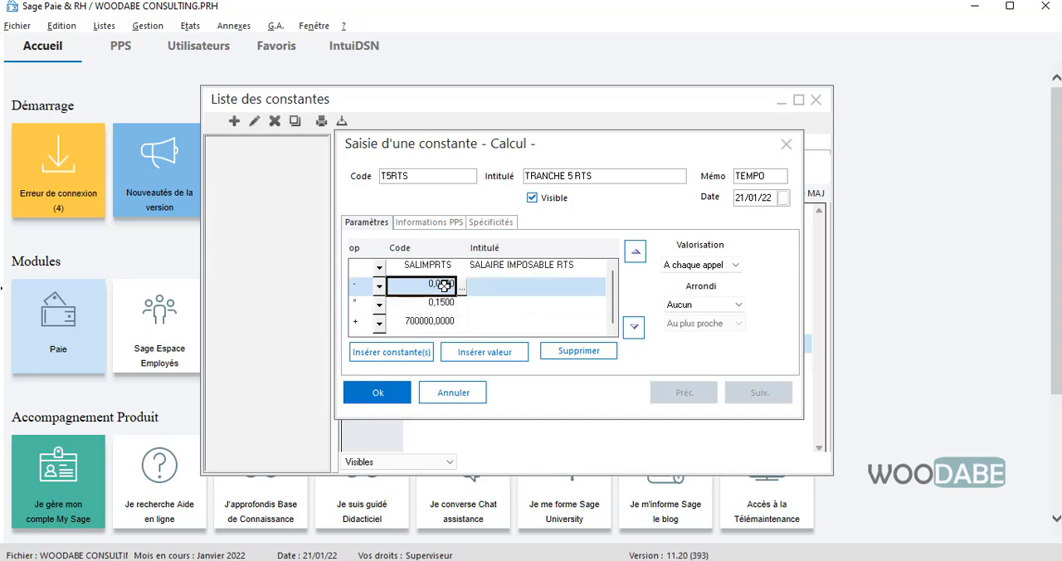
type("2")
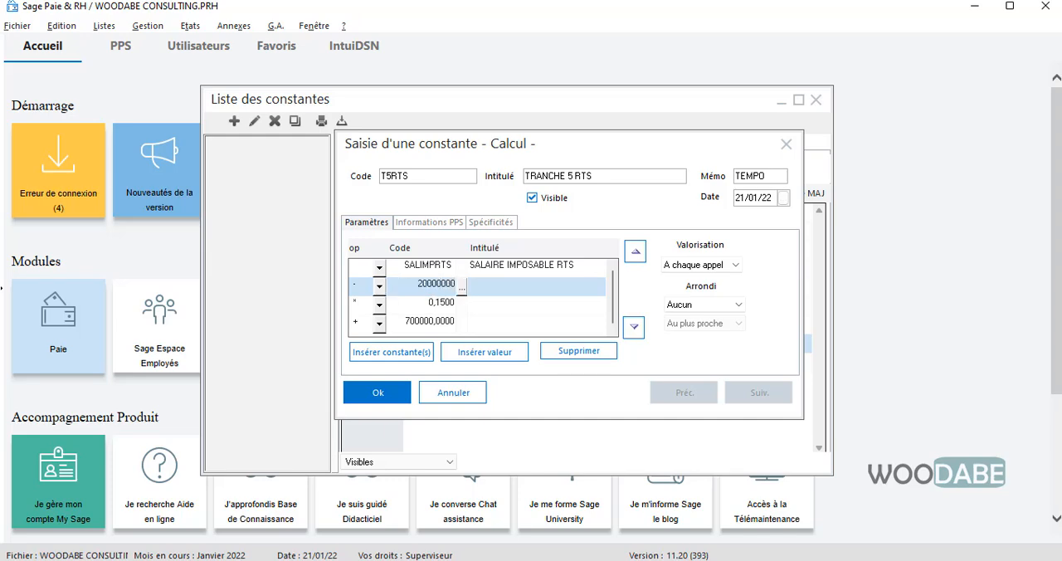
key("Tab")
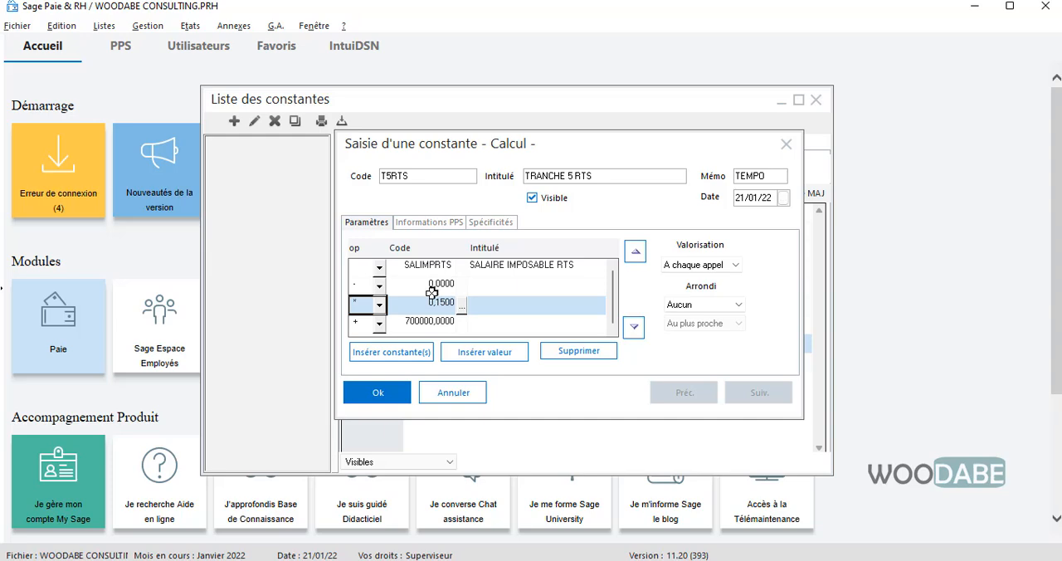
left_click(438, 286)
left_click(444, 395)
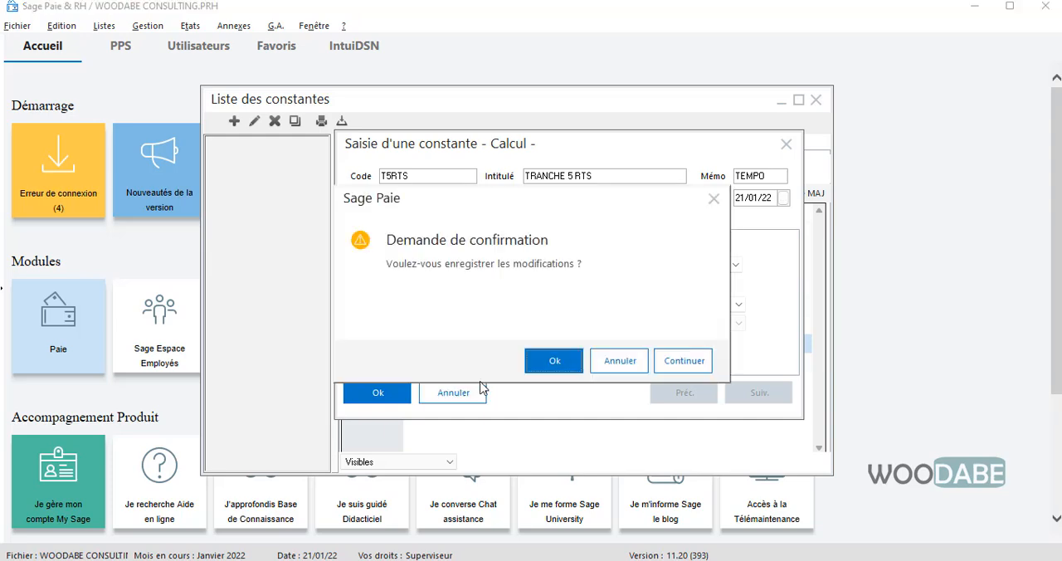
left_click(630, 368)
- Review the calculations of the T1RTS, T2RTS, T3RTS and T4RTS constants, comparing their subtracted values, multipliers and added values
double_click(431, 324)
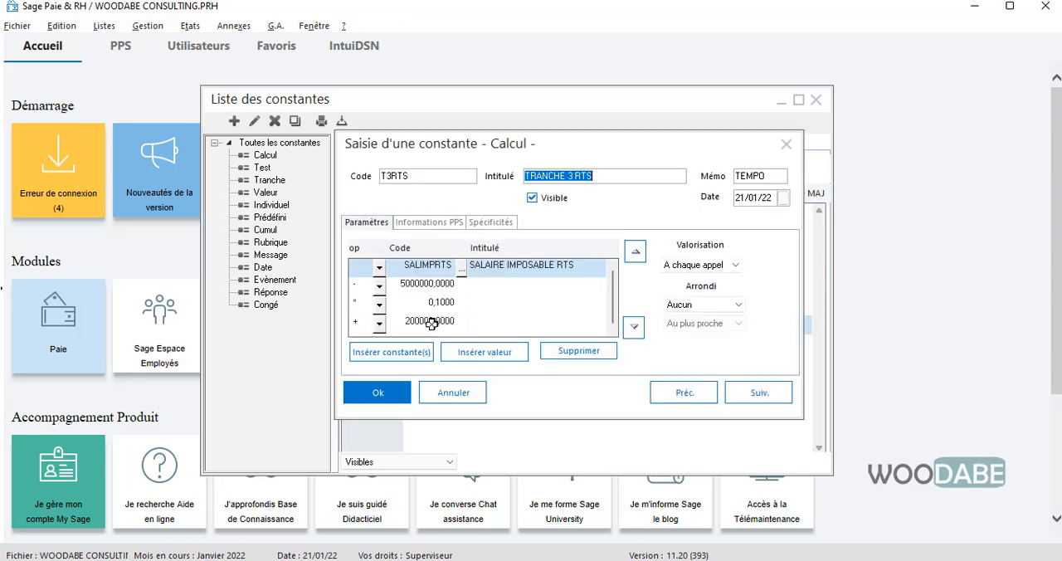
left_click(453, 393)
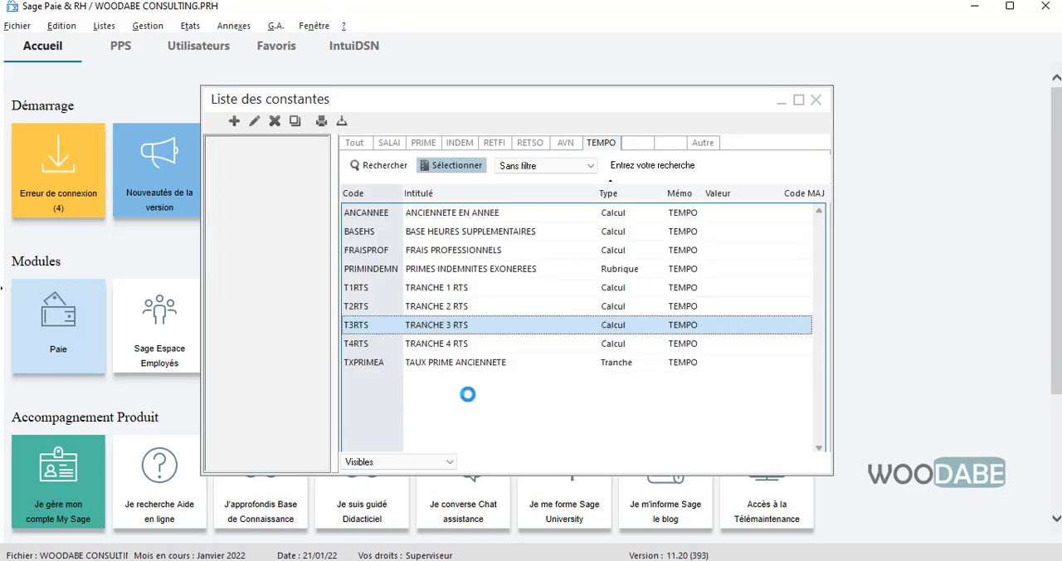
double_click(450, 341)
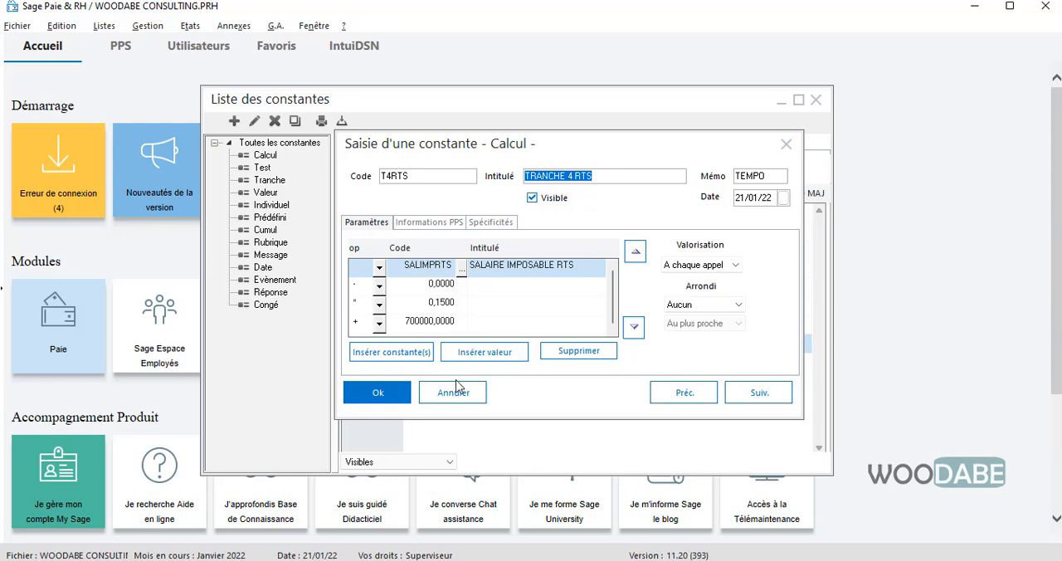
left_click(452, 393)
double_click(439, 305)
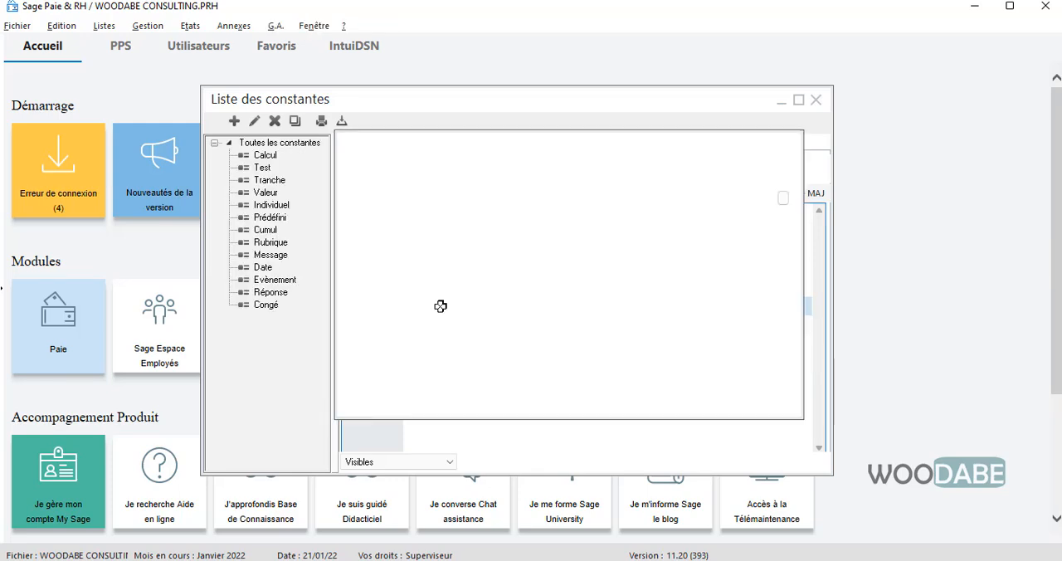
left_click(448, 392)
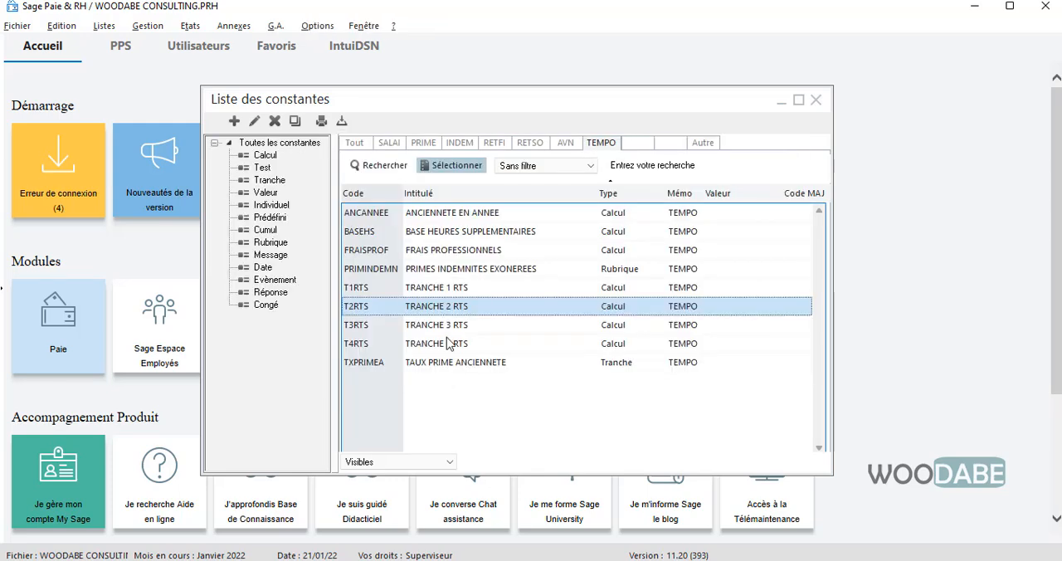
left_click(449, 294)
double_click(448, 294)
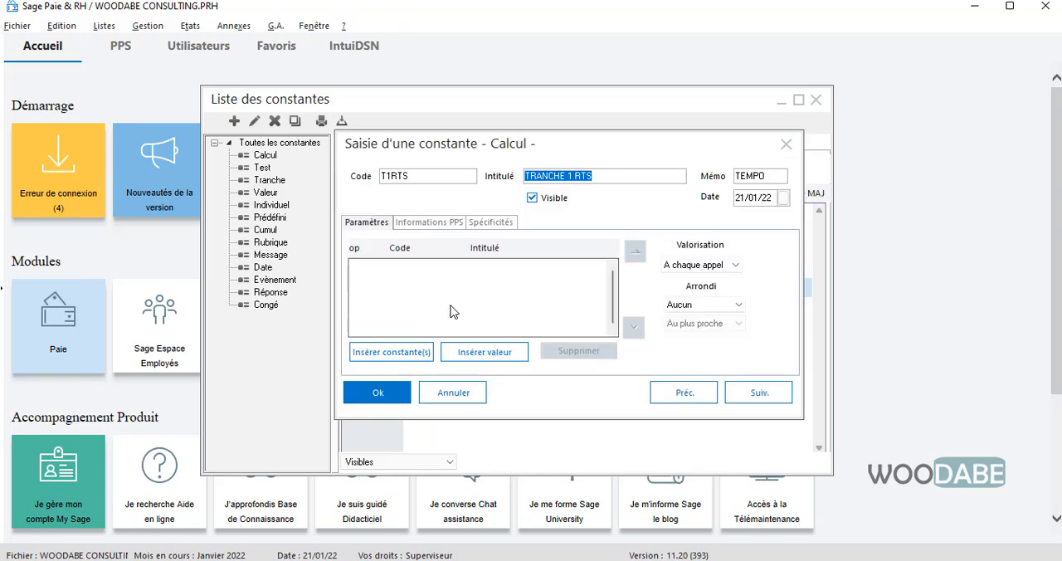
left_click(453, 392)
double_click(440, 304)
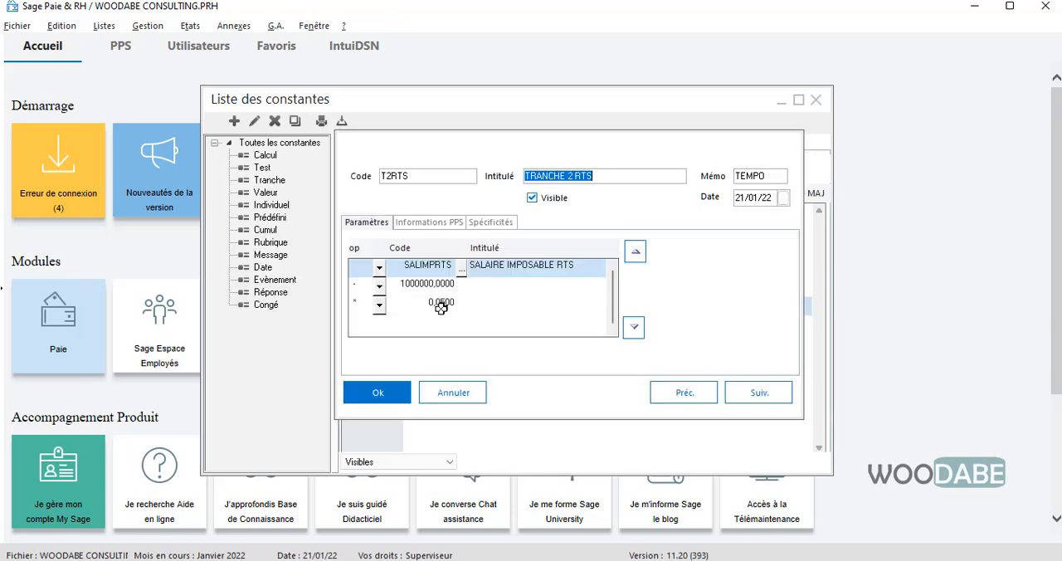
left_click(460, 403)
double_click(443, 325)
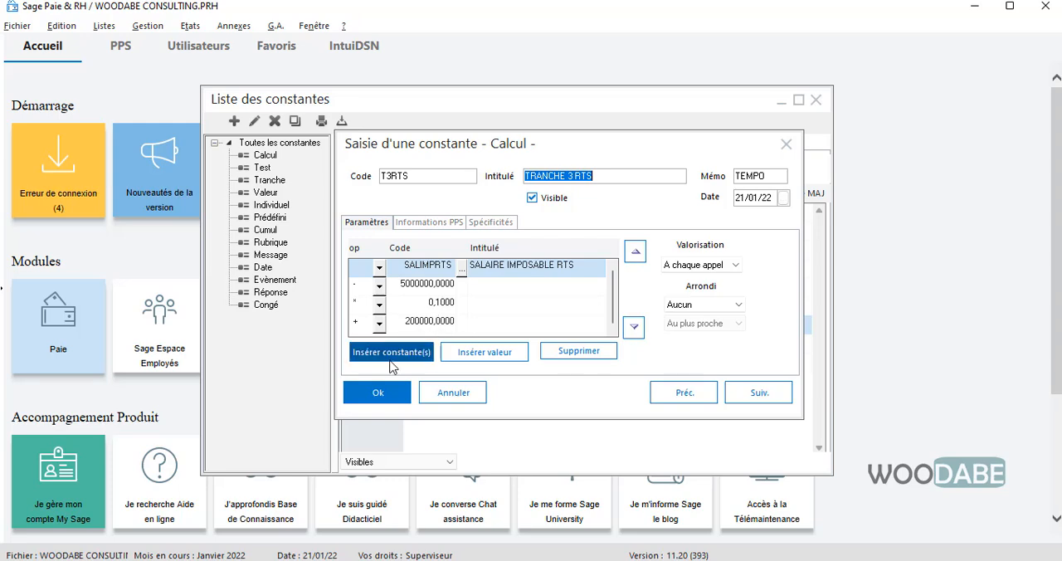
left_click(387, 392)
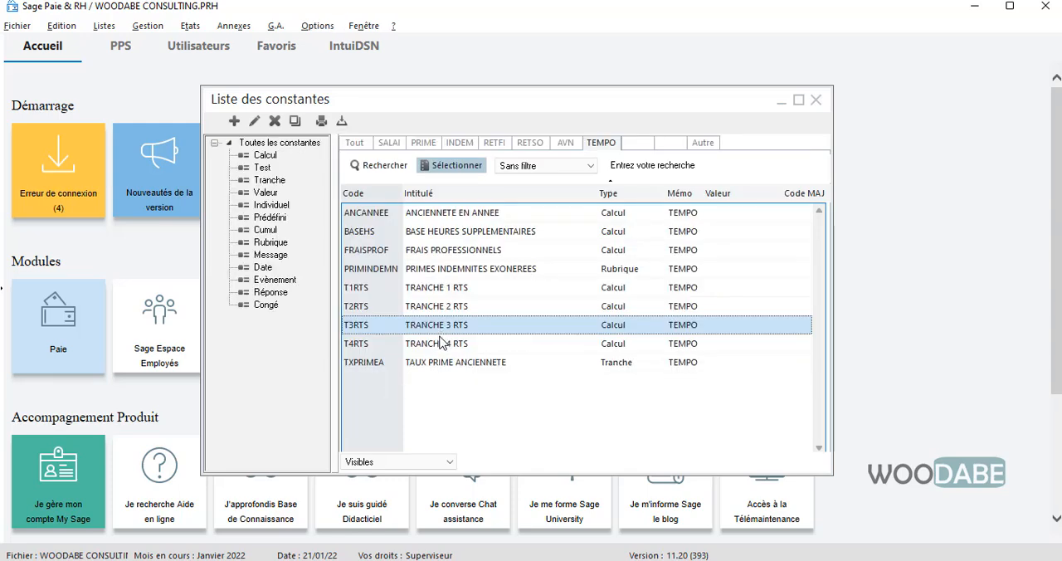
- Try to re-enter the subtracted value in the T4RTS calculation, and save the constant
double_click(448, 350)
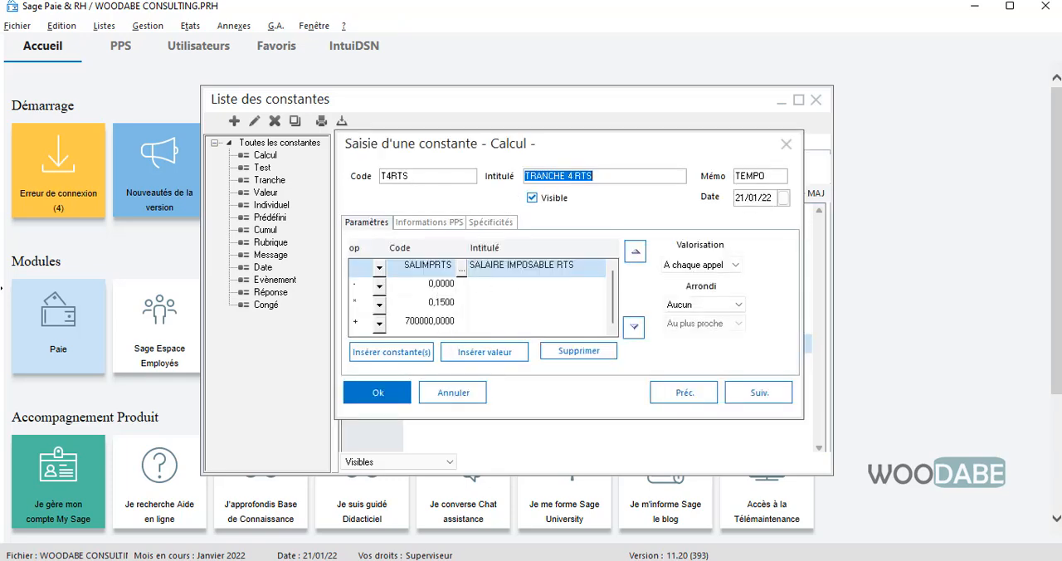
left_click(440, 303)
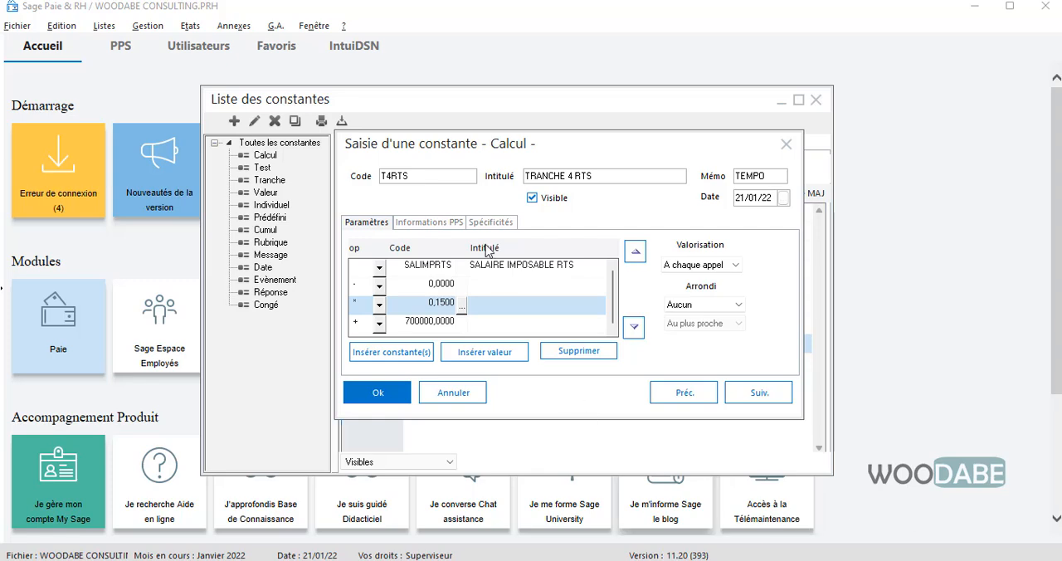
left_click_drag(525, 144, 563, 143)
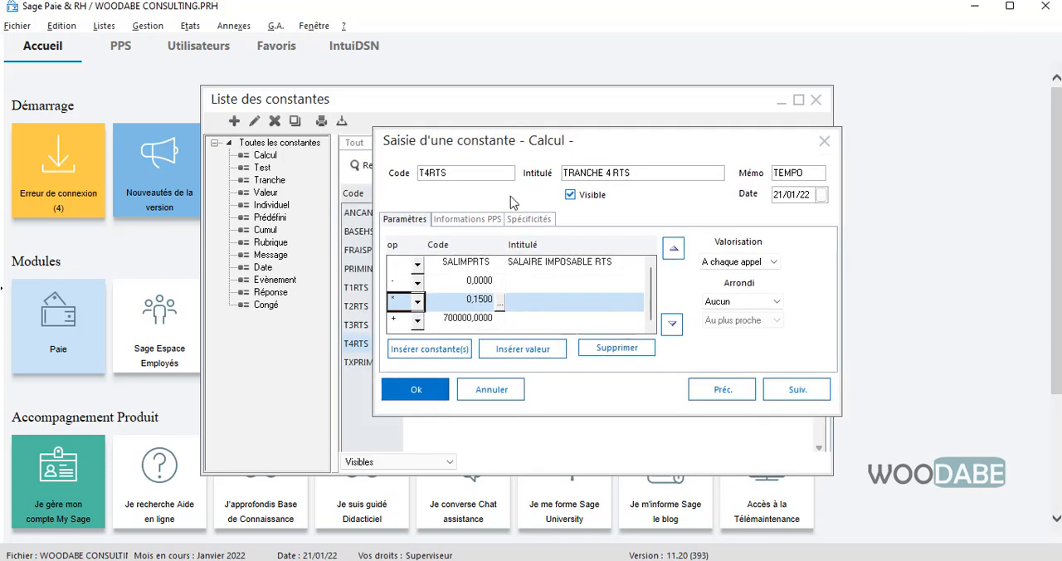
left_click(444, 282)
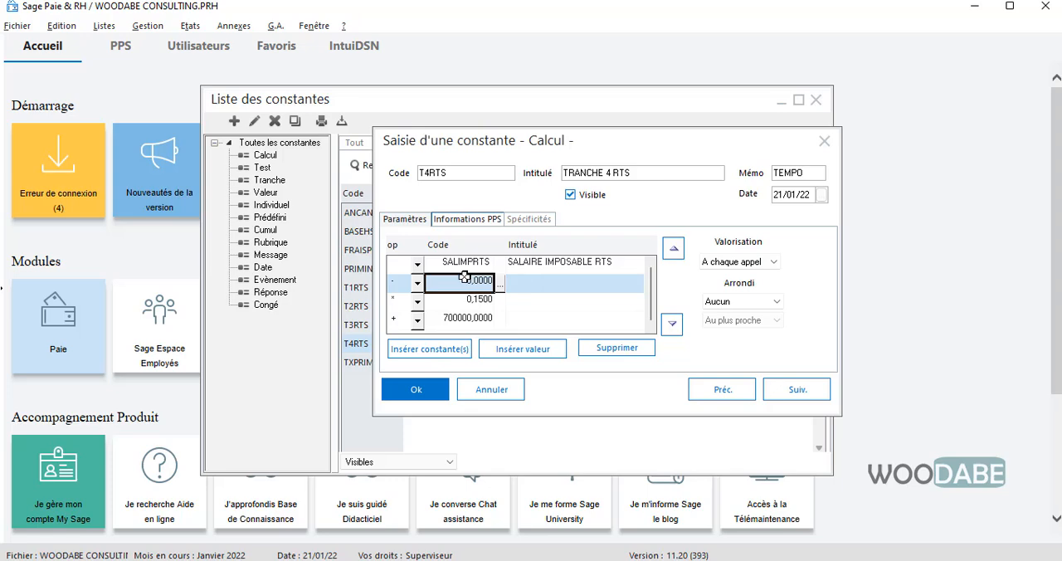
type("100")
key("Tab")
left_click(464, 277)
left_click(495, 390)
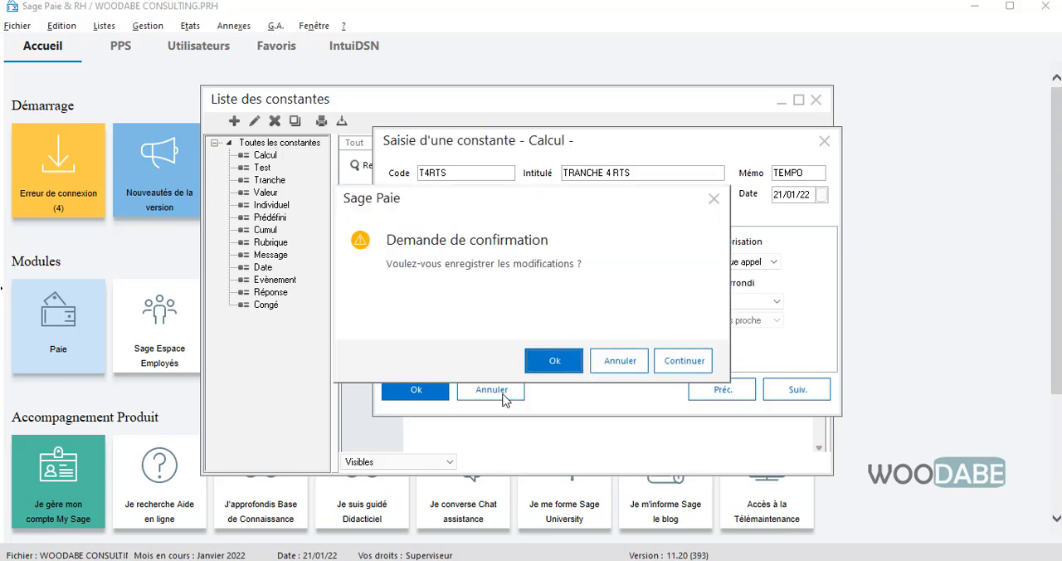
left_click(562, 357)
- Check the T1RTS, T2RTS and T3RTS calculations again, including the subtracted value and multiplier of T2RTS
left_click(448, 290)
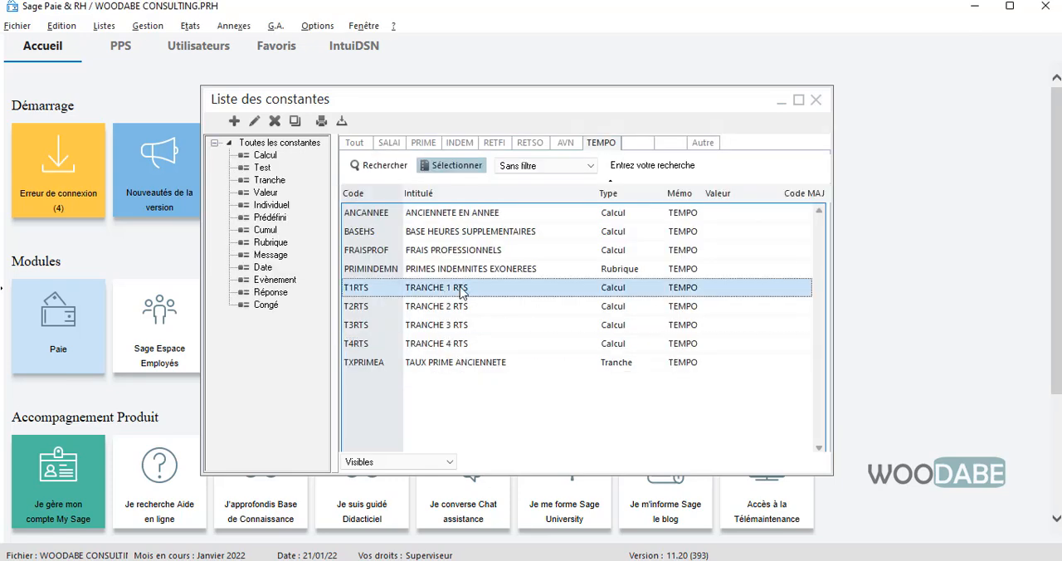
double_click(461, 290)
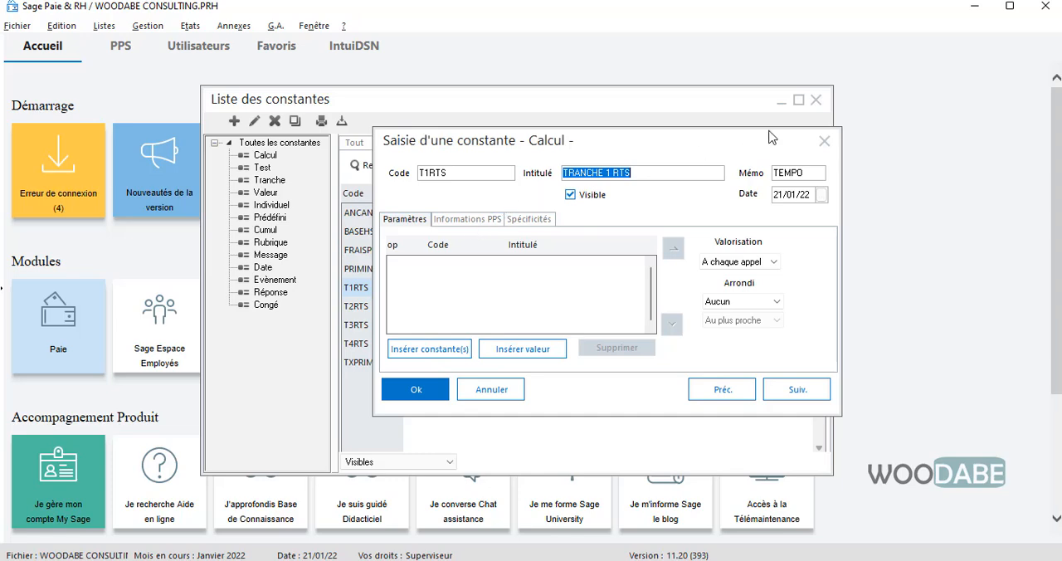
left_click(825, 143)
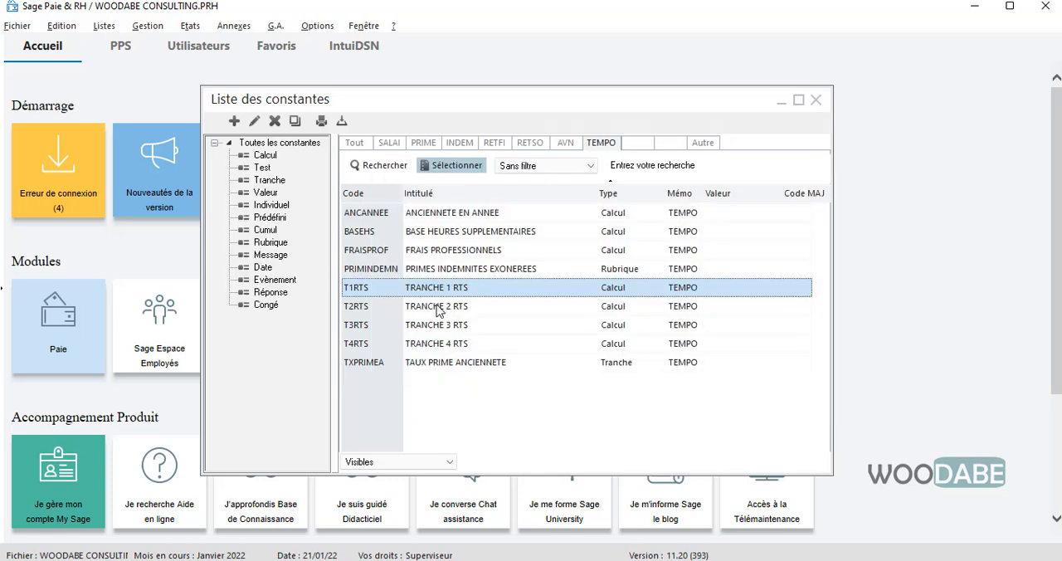
left_click(435, 306)
double_click(435, 306)
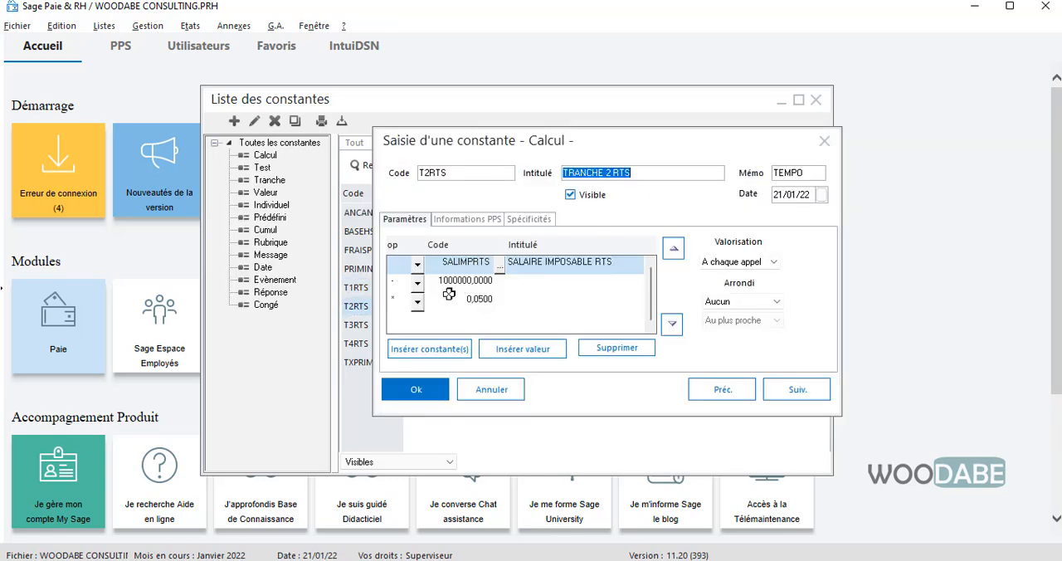
left_click(464, 286)
left_click(471, 300)
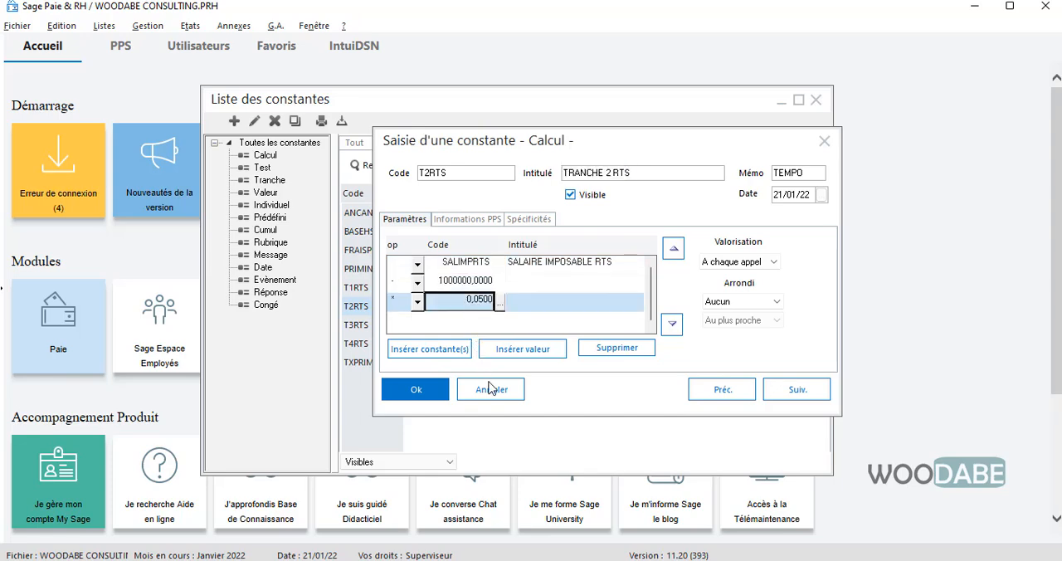
left_click(424, 391)
double_click(454, 325)
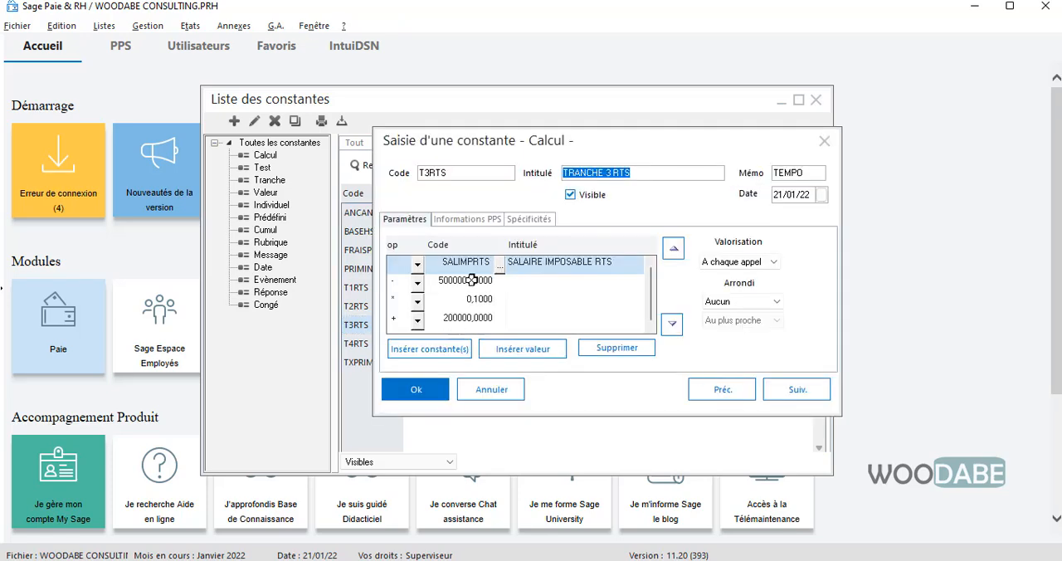
left_click(407, 391)
- Open the T4RTS calculation and look at the constants available for its subtracted value and multiplier
double_click(449, 355)
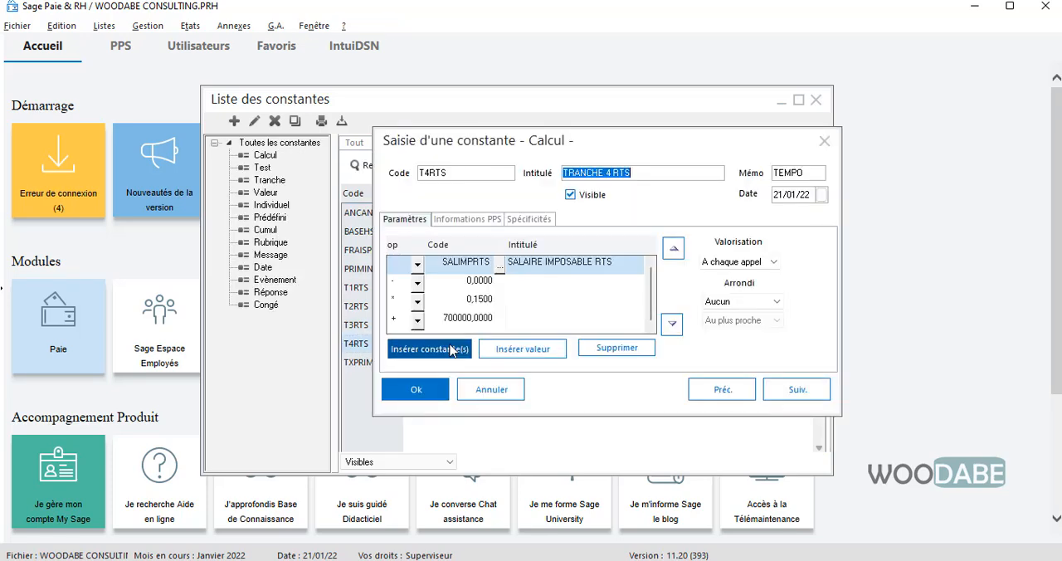
left_click(460, 283)
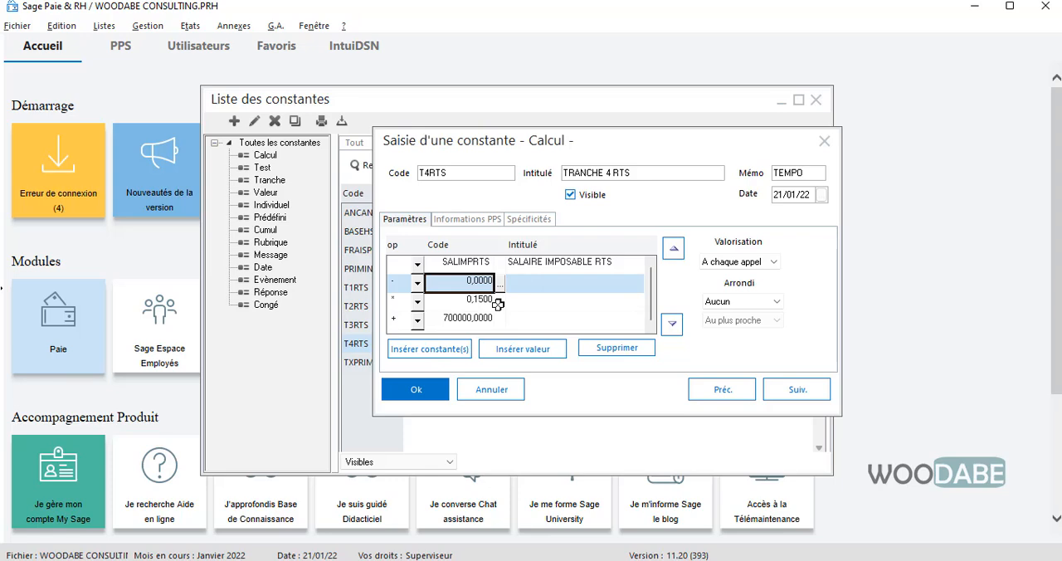
left_click(500, 283)
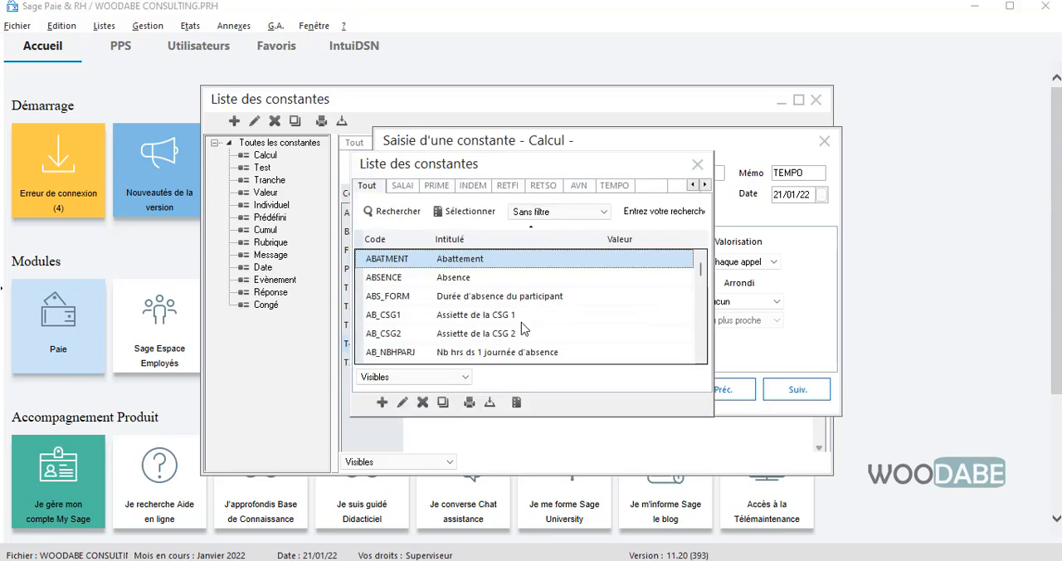
left_click(696, 164)
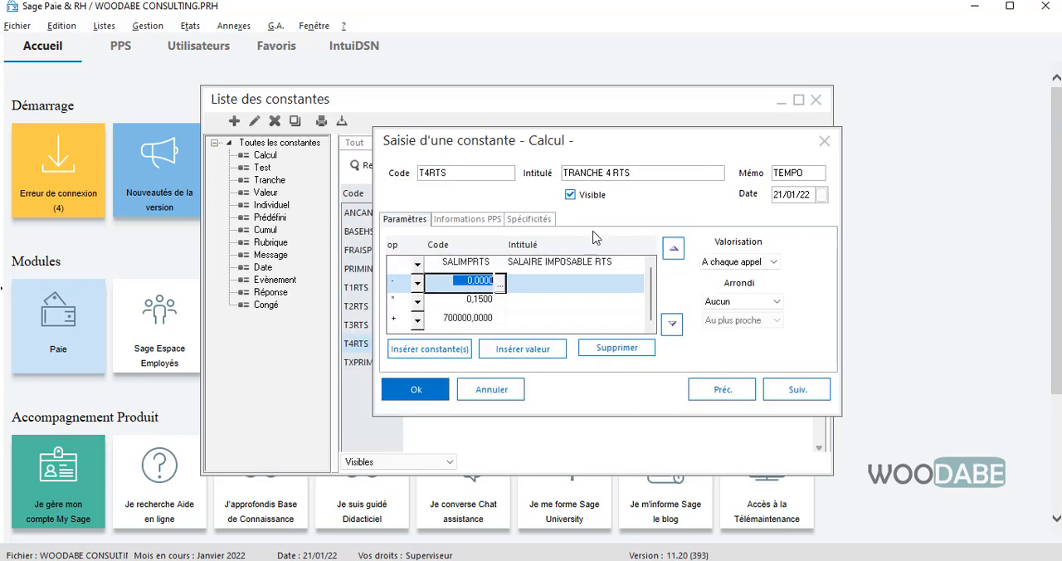
left_click(501, 300)
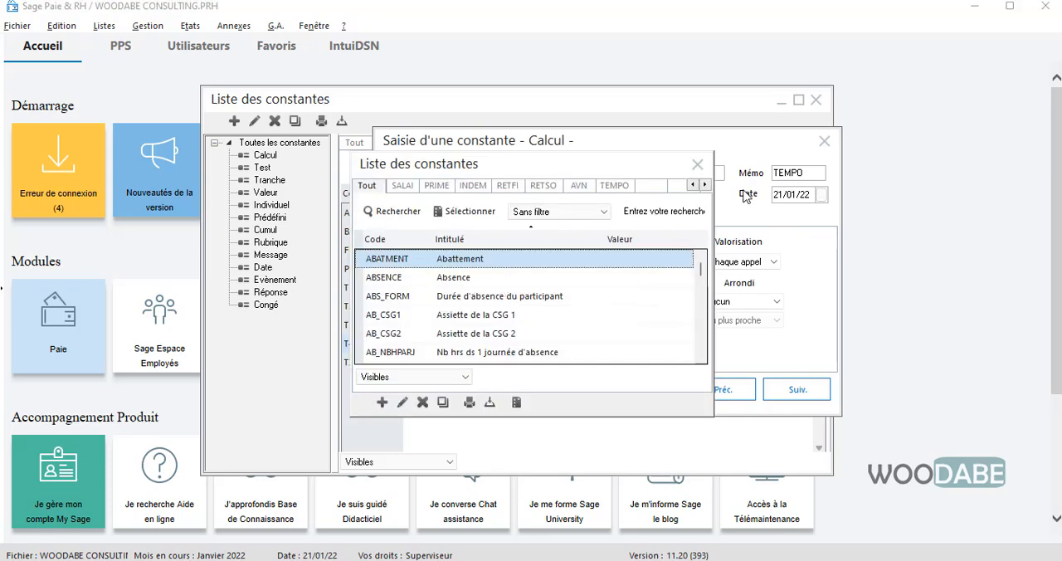
left_click(700, 162)
- Start a new Valeur constant for T4RTS's subtracted term, with code DIXMILLION, intitulé DIX MILLIONS and mémo TEMPO
left_click(468, 281)
left_click(382, 401)
double_click(501, 228)
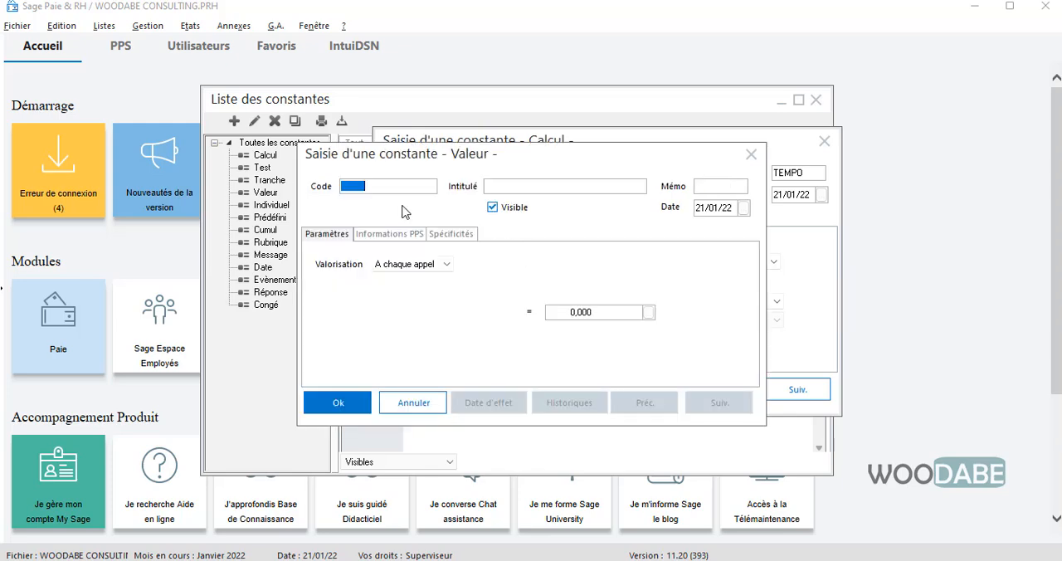
type("DIXMILLION")
key("Tab")
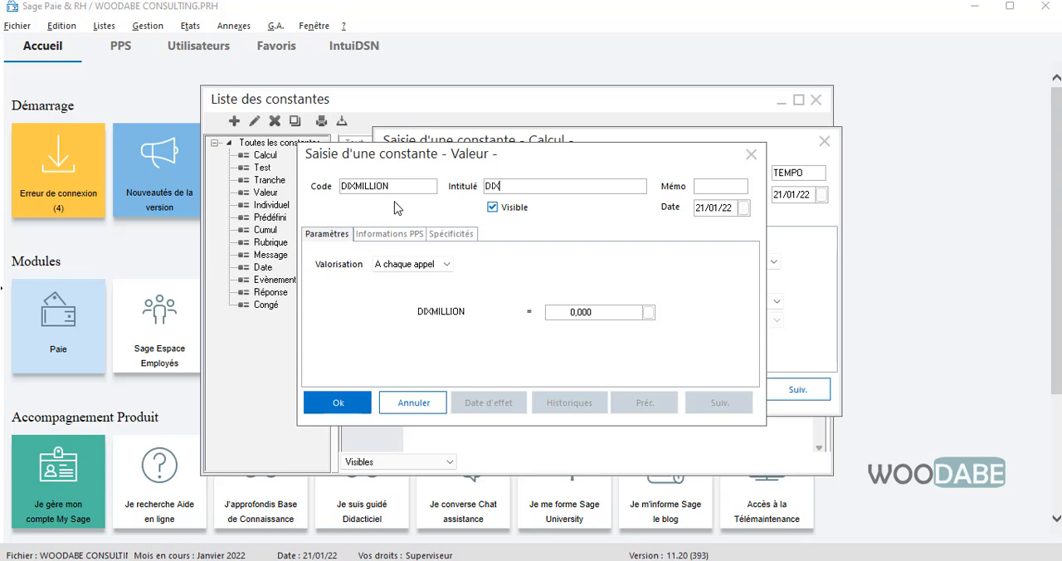
type("DIX MILLIONS")
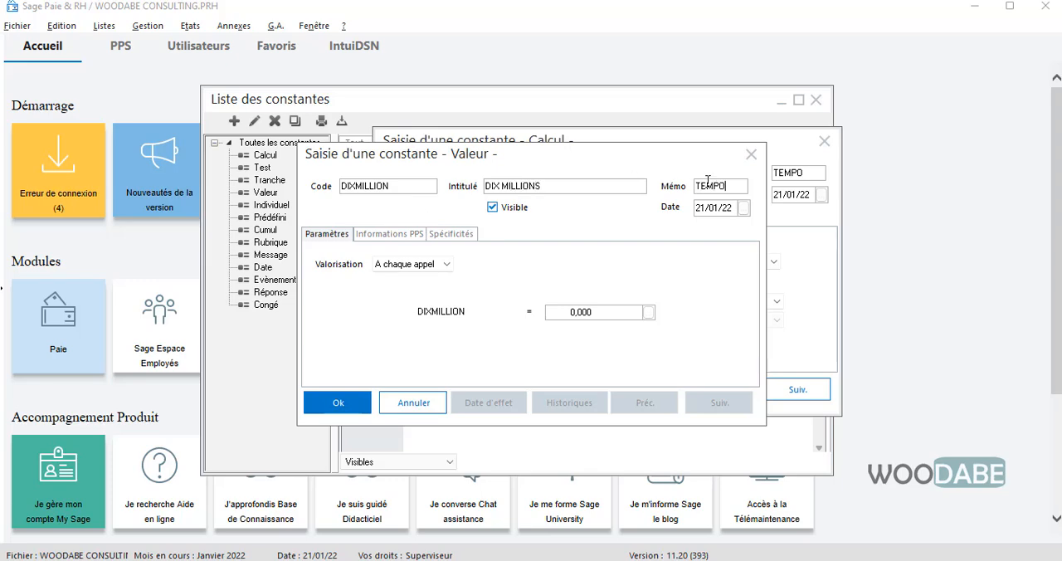
- Set the DIXMILLION constant's value to 10000000, save it, and use it as the subtracted term in the T4RTS calculation
left_click(606, 312)
type("10")
left_click(337, 402)
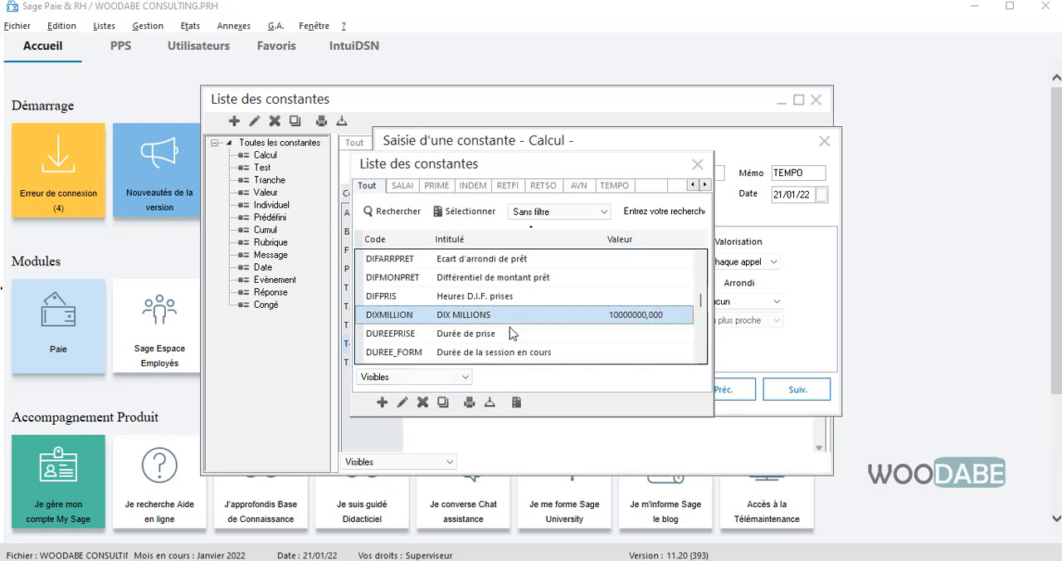
double_click(504, 320)
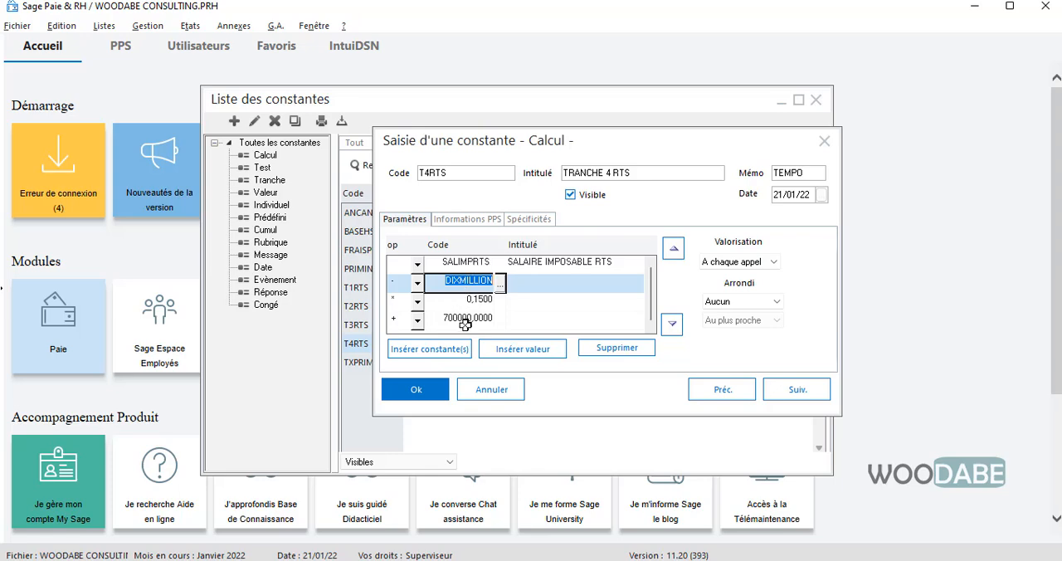
- Save the T4RTS calculation and duplicate it as a constant with code T5RTS and intitulé TRANCHE 5 RTS
left_click(420, 386)
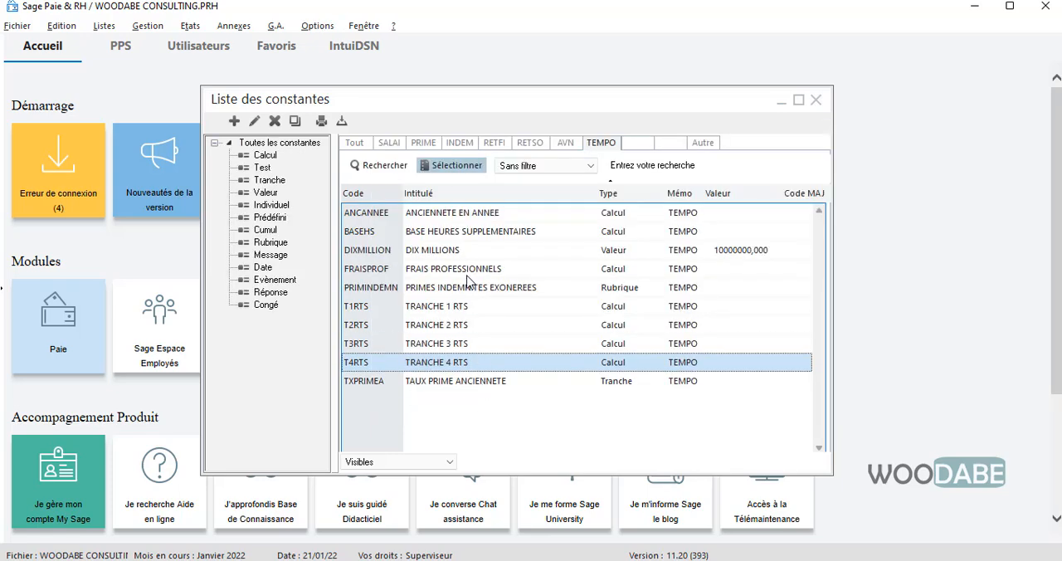
right_click(454, 370)
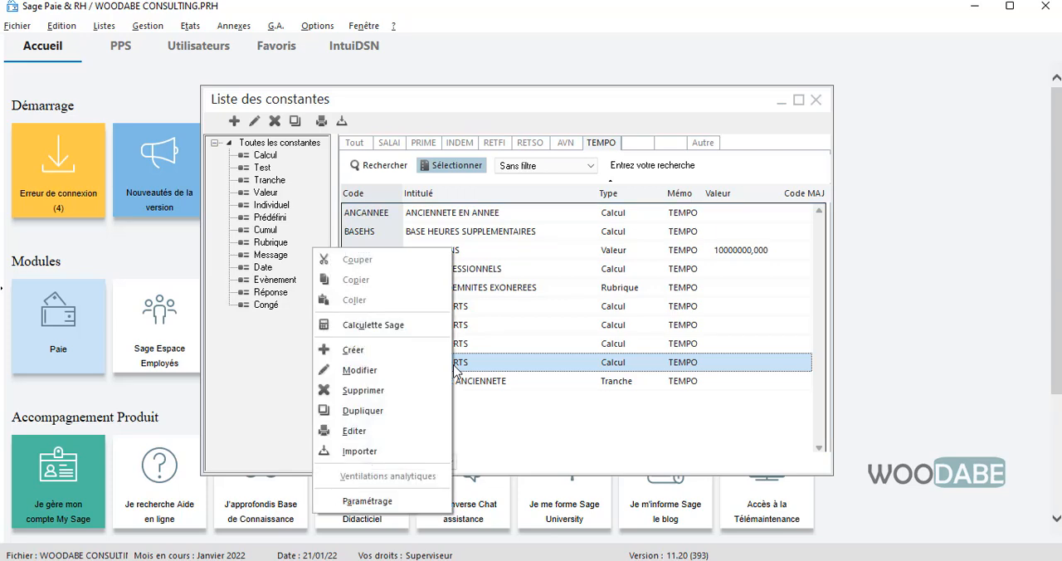
left_click(389, 411)
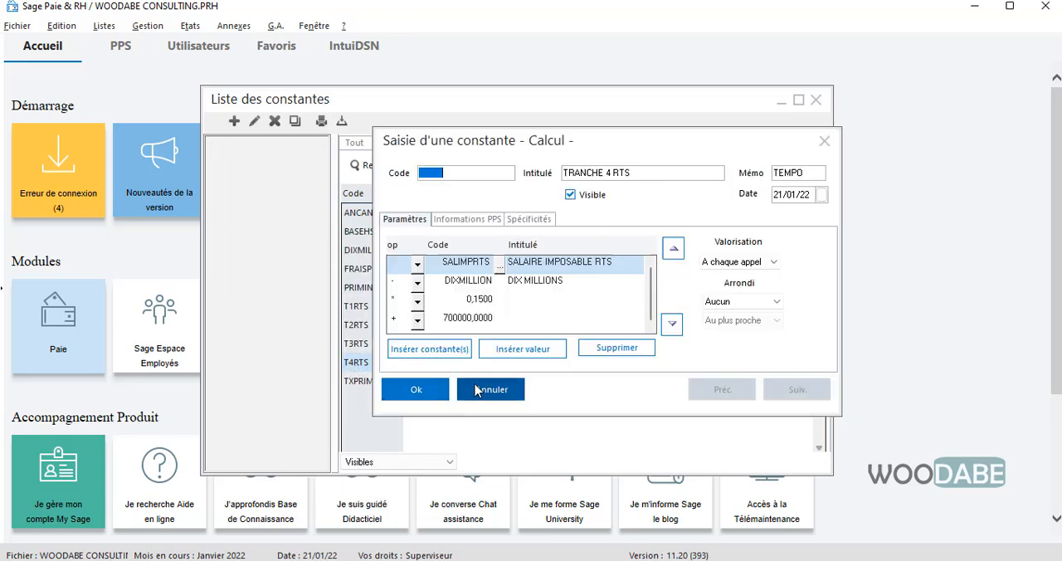
type("T5RTS")
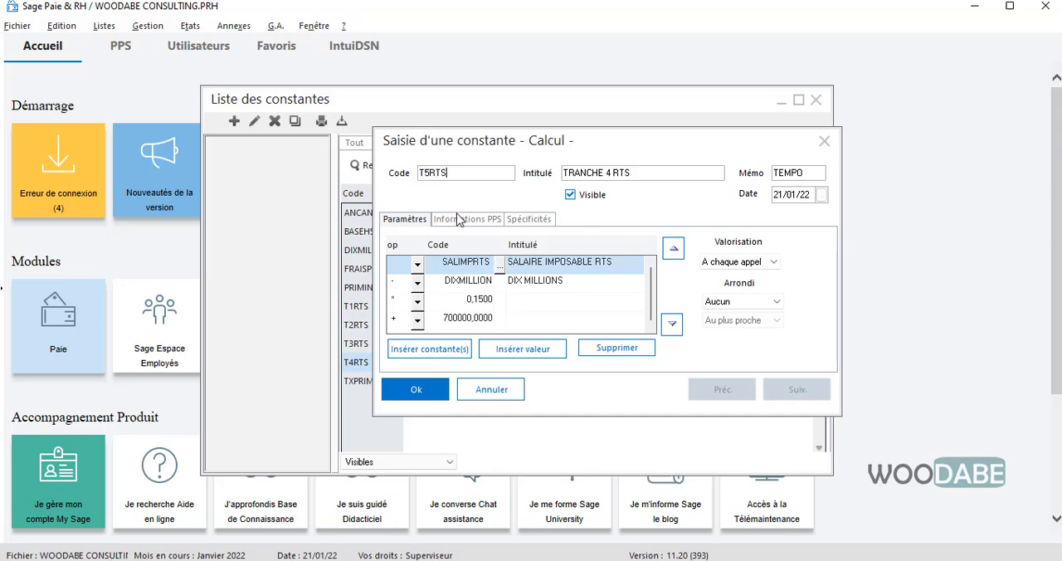
key("Tab")
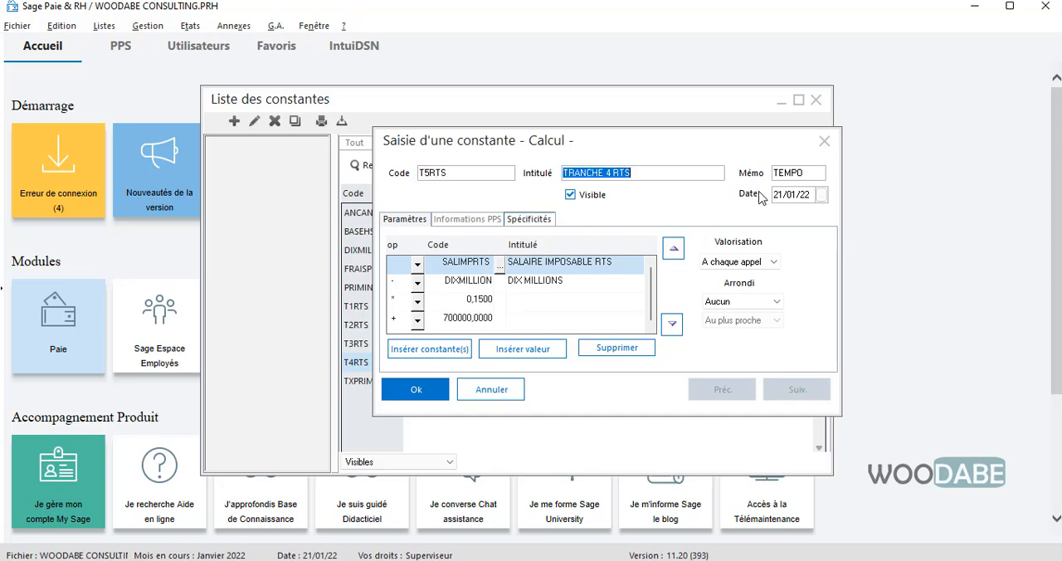
left_click(608, 172)
key("BackSpace")
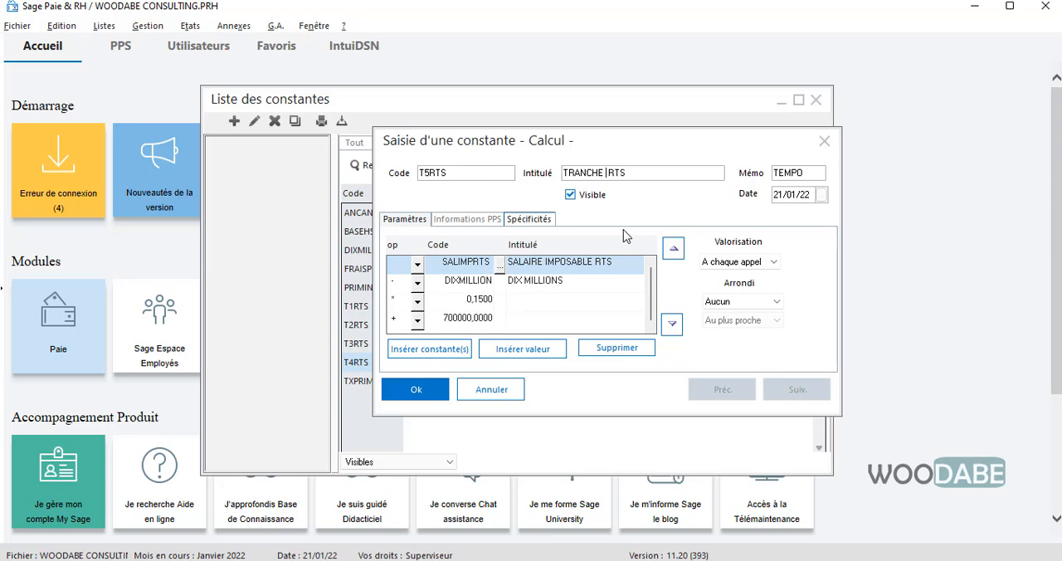
type("5")
- Try to enter a number directly as the subtracted term of the T5RTS calculation
left_click(452, 285)
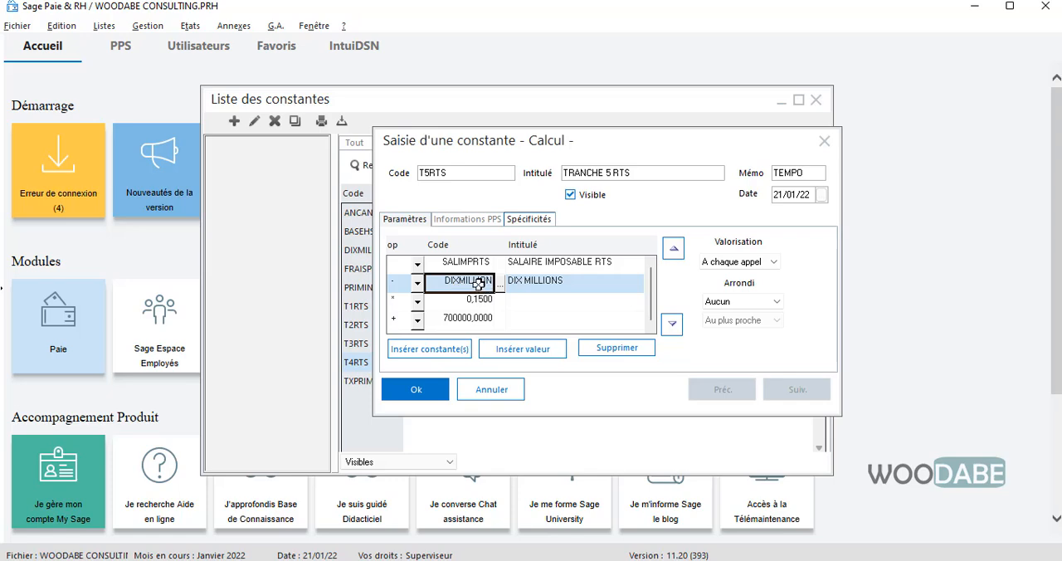
type("20000000")
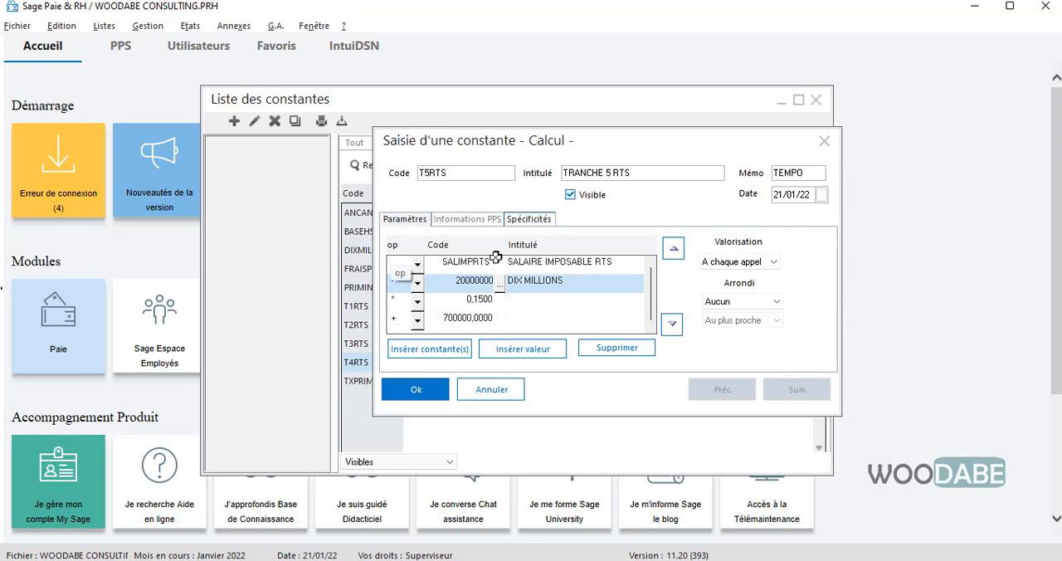
key("Return")
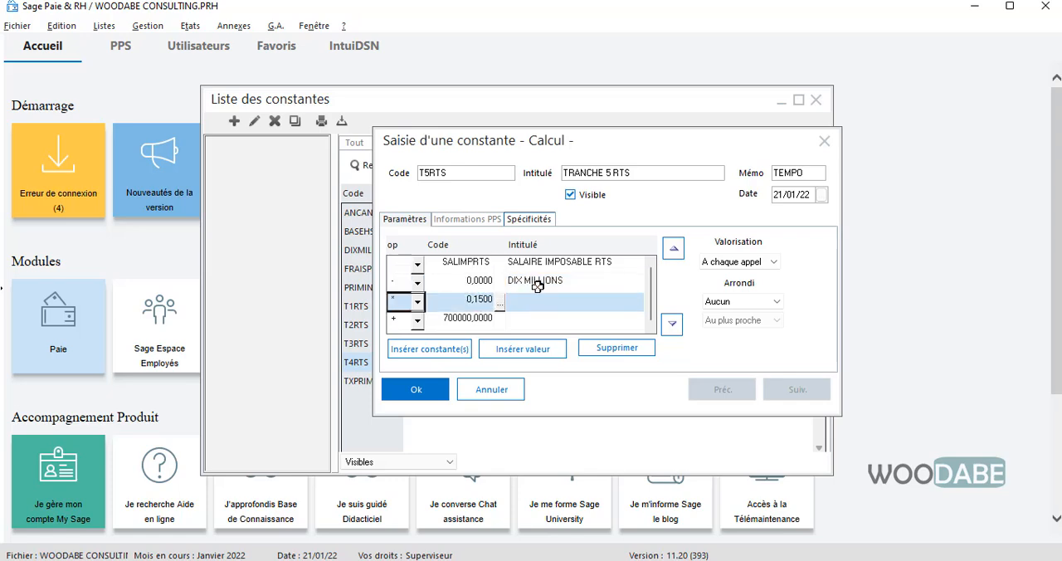
- Start a new Valeur constant for T5RTS's subtracted term, with code VINGTMILLI, intitulé VINGT MILLIONS and mémo TEMPO
left_click(459, 284)
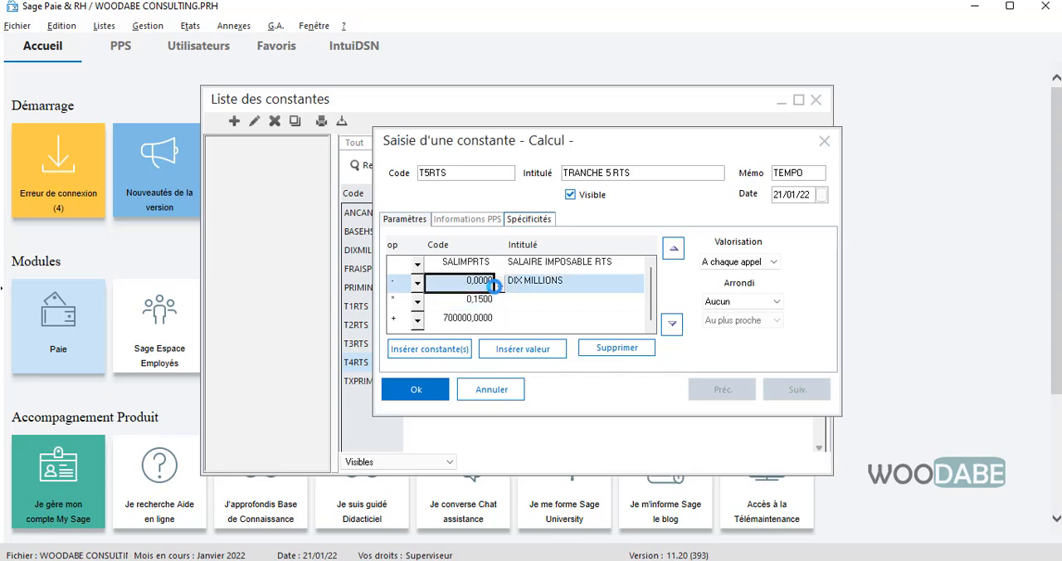
left_click(499, 285)
left_click(382, 402)
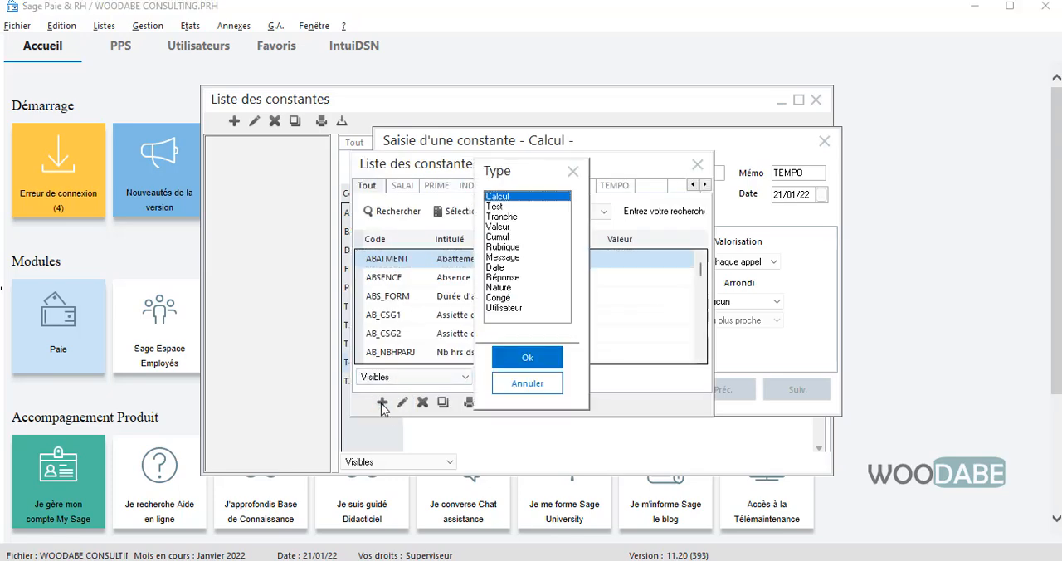
double_click(510, 227)
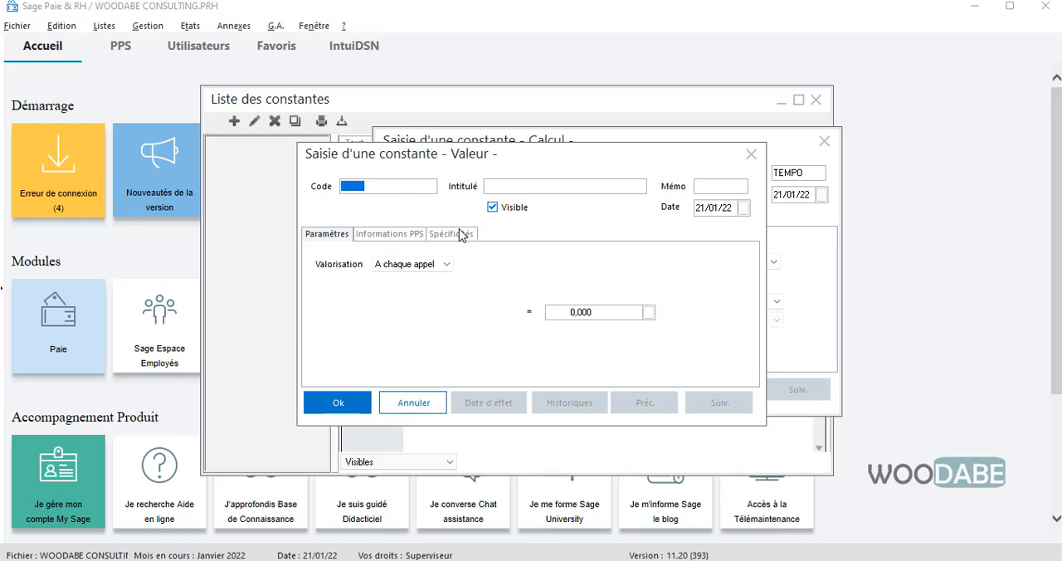
type("VINGTMILLI")
key("Tab")
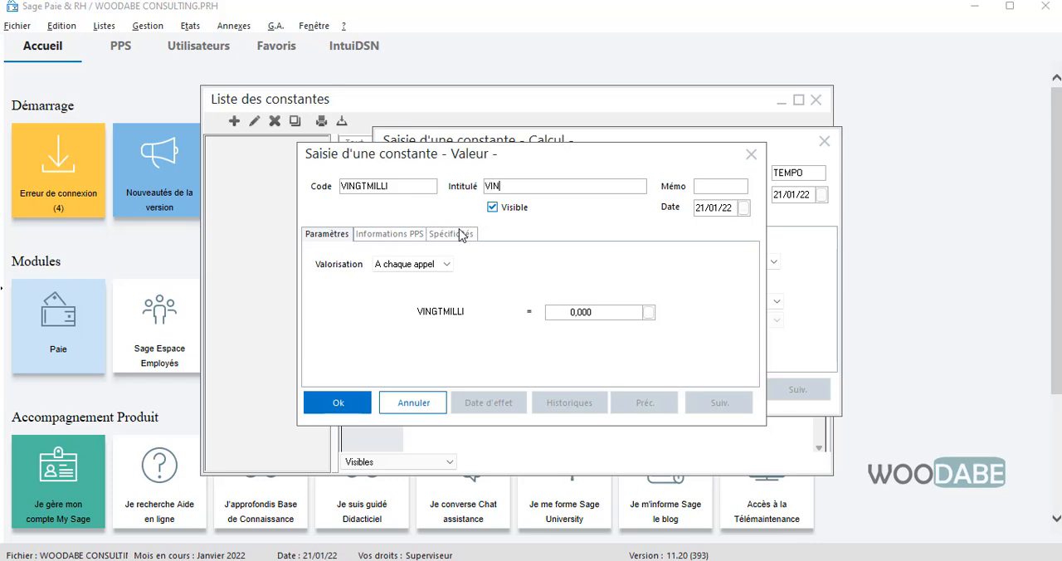
type("VINGT MILLIONS")
type("TEMPO")
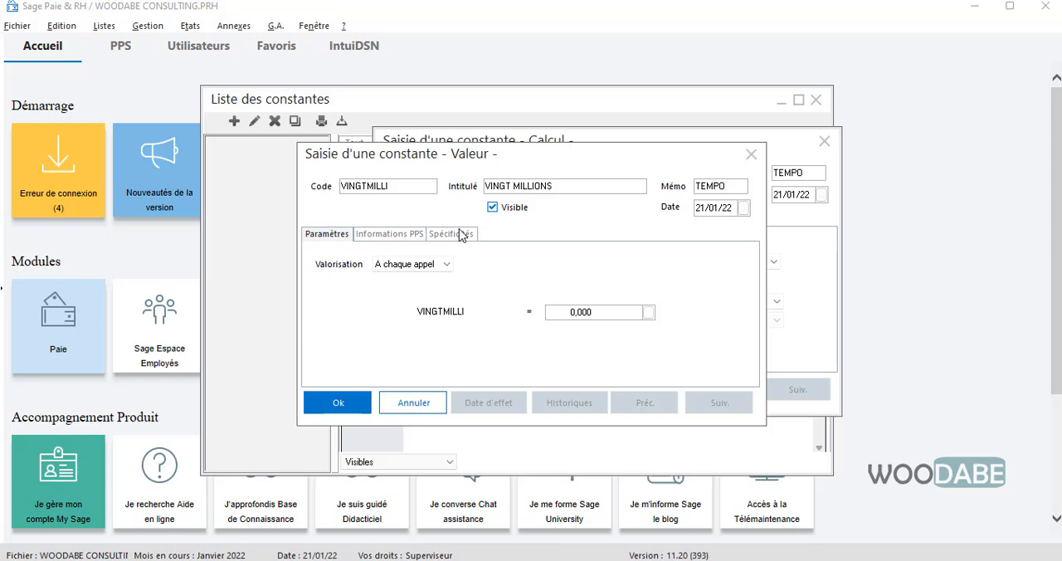
- Set the VINGTMILLI constant's value to 20000000, save it, and use it as the subtracted term in the T5RTS calculation
double_click(580, 312)
type("20")
left_click(340, 403)
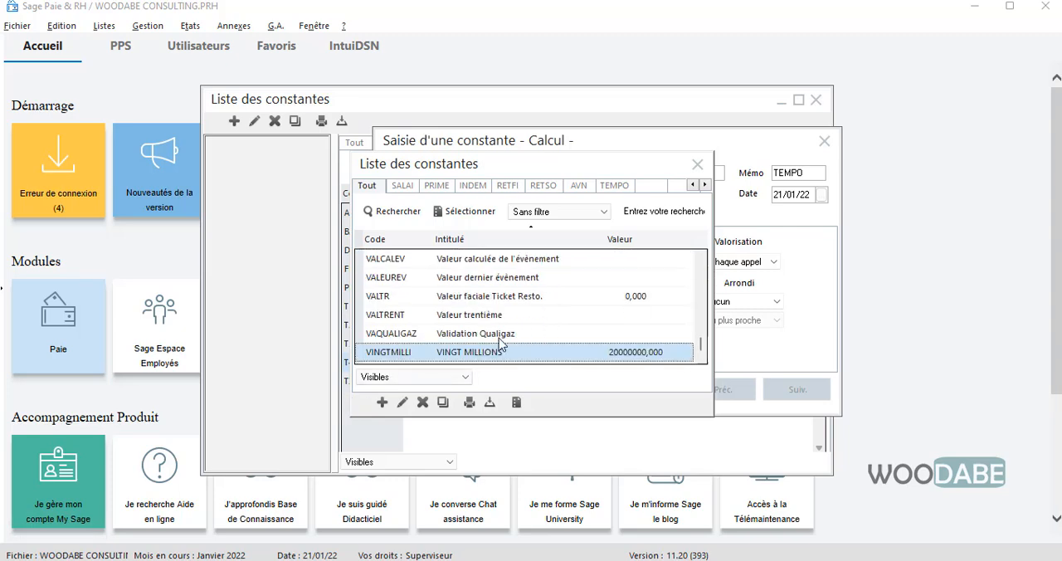
double_click(495, 352)
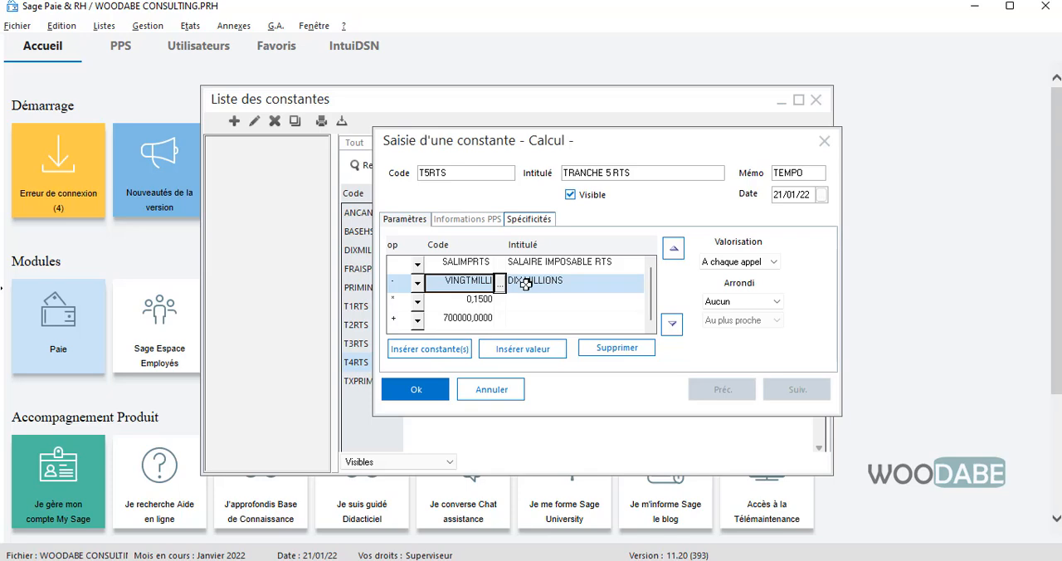
left_click(458, 305)
left_click(470, 284)
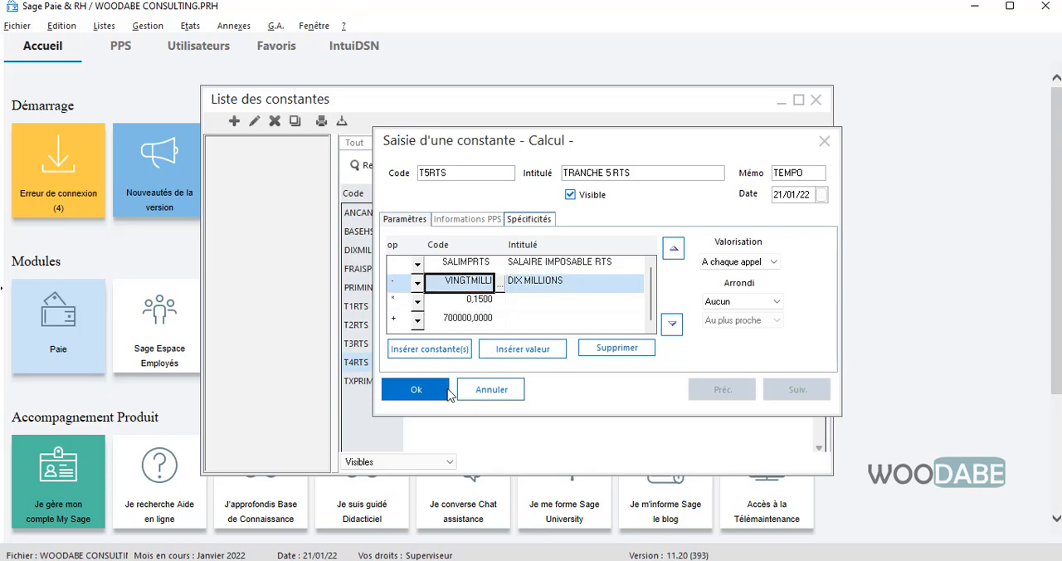
- Set T5RTS's multiplier to 0,2000 and its added amount to 2200000, and save the constant
left_click(455, 305)
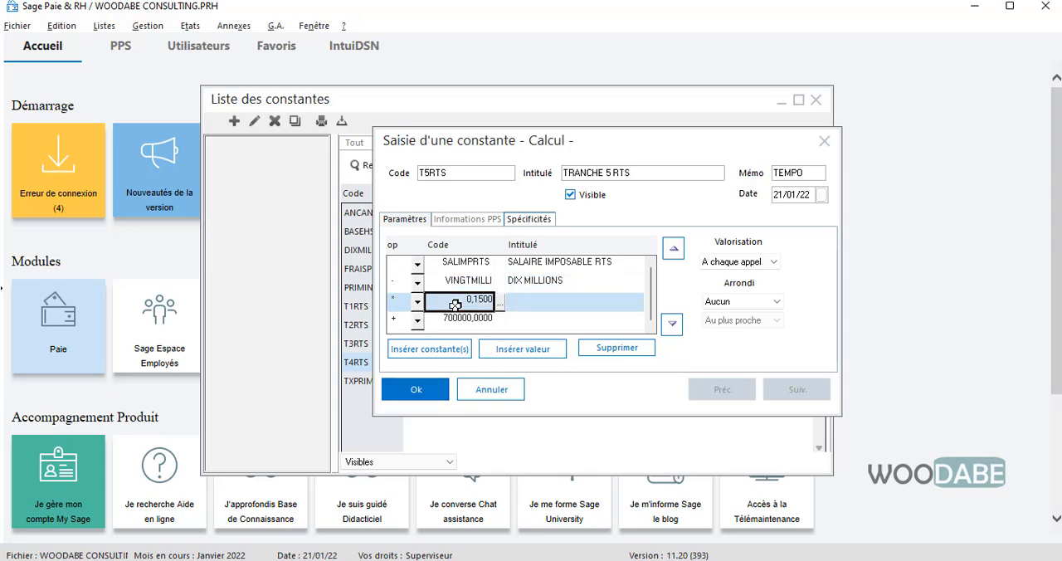
left_click(455, 306)
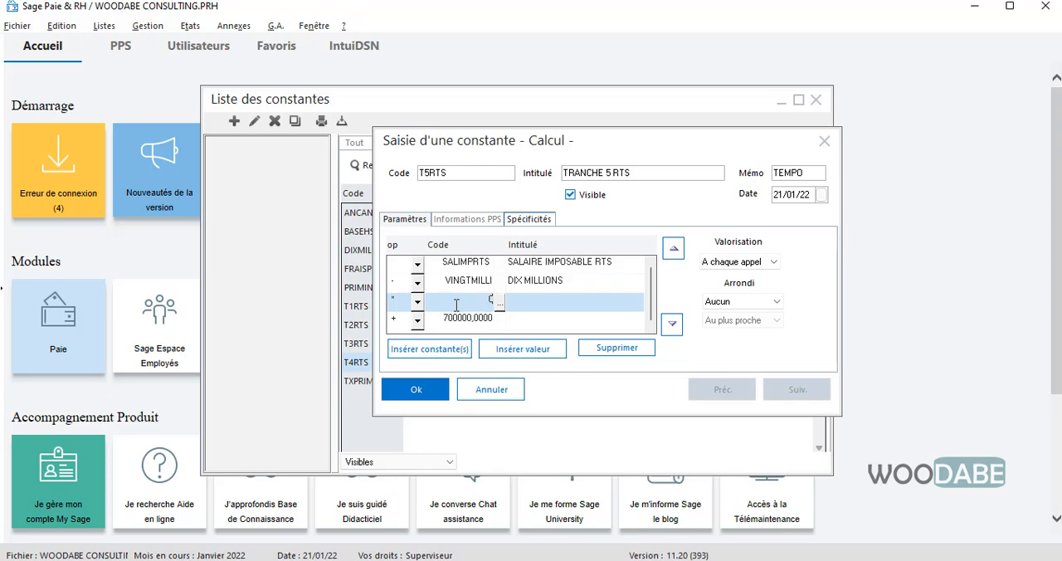
key("Return")
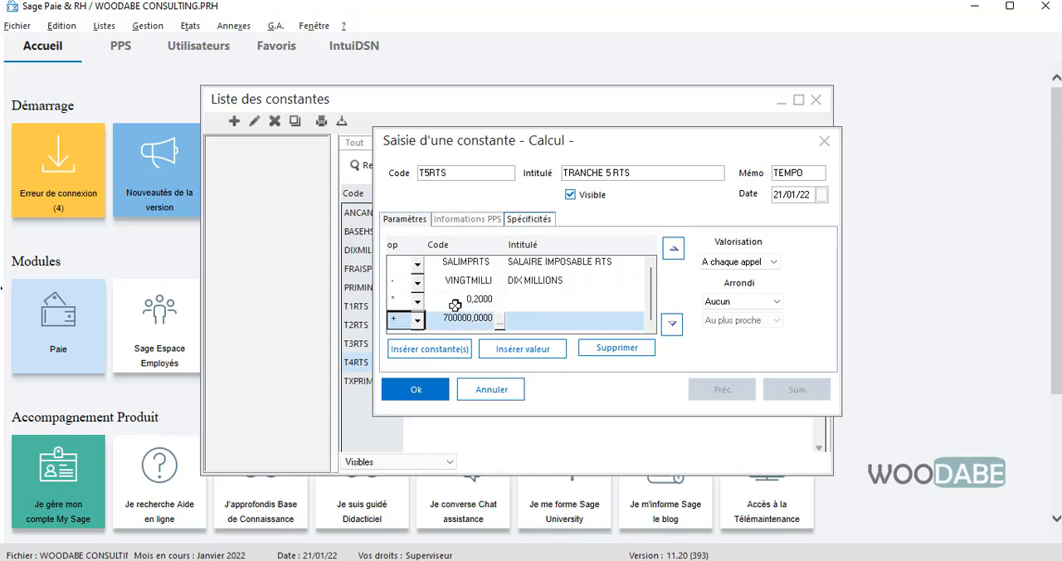
left_click(461, 317)
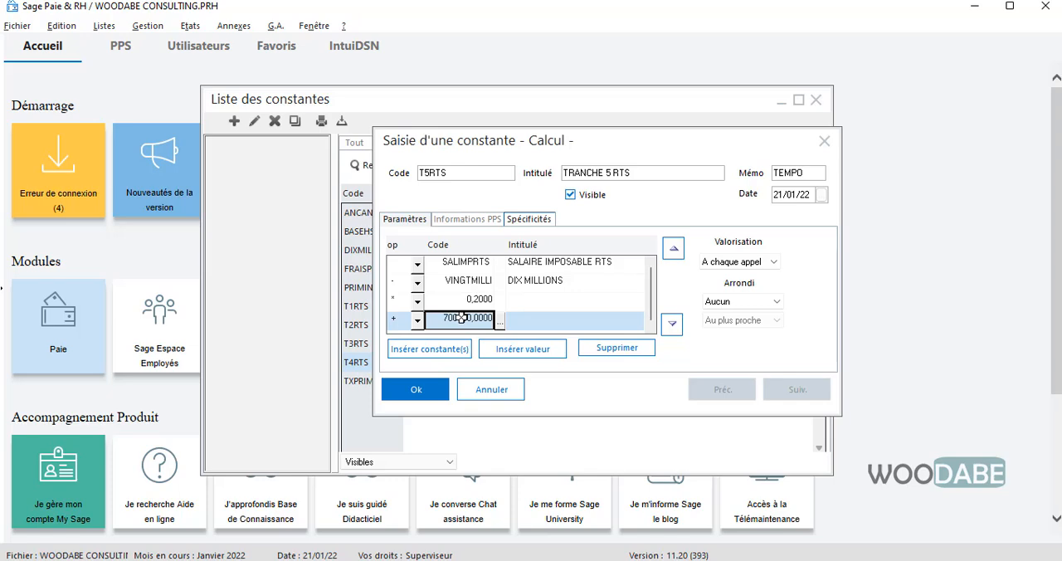
type("2200000")
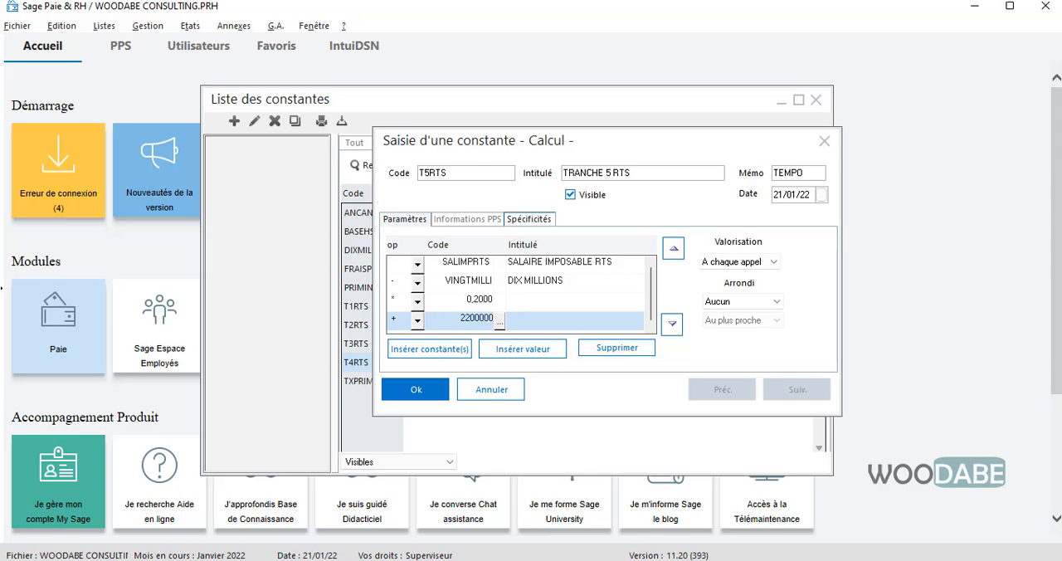
left_click(452, 299)
left_click(414, 389)
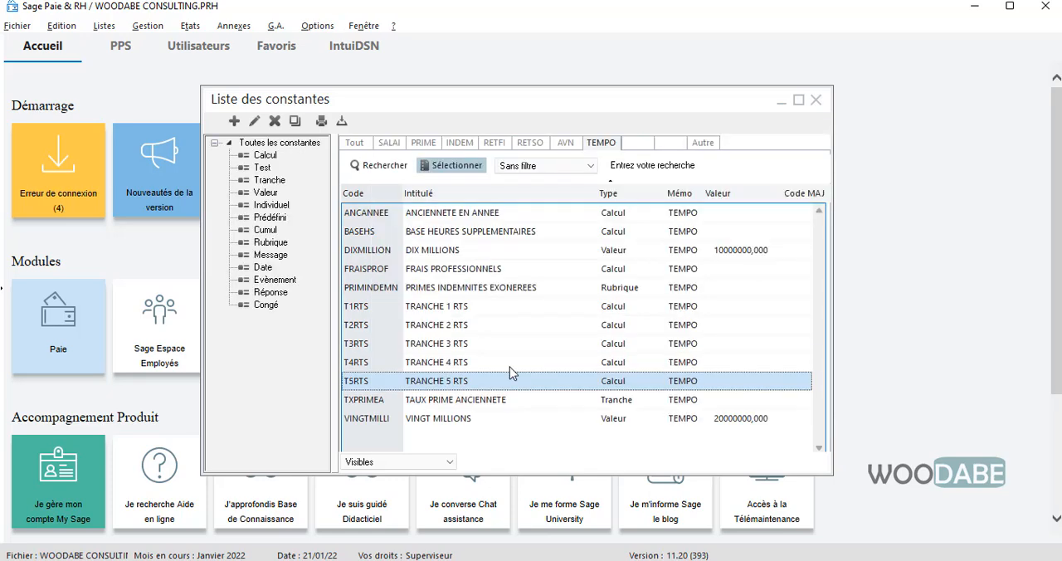
- Check the terms of the T5RTS calculation and review the T1RTS to T5RTS entries in the constants list
double_click(460, 384)
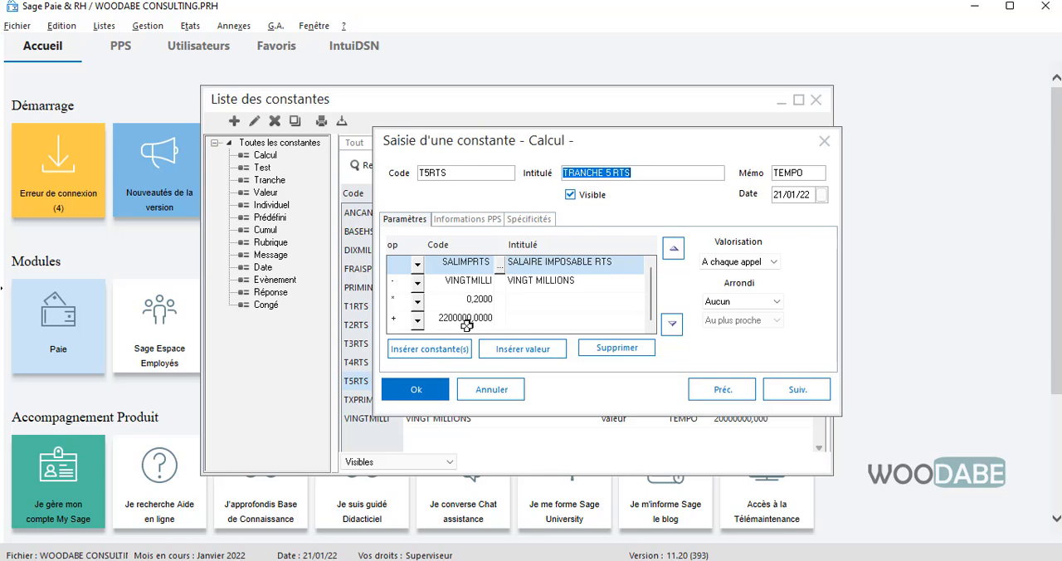
left_click(420, 389)
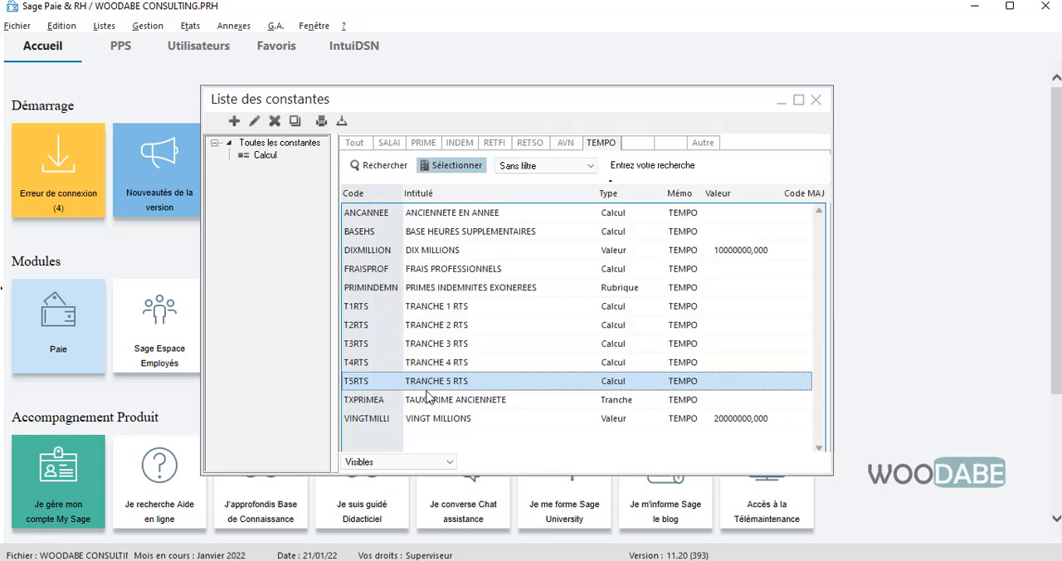
left_click(458, 307)
left_click(458, 325)
left_click(457, 343)
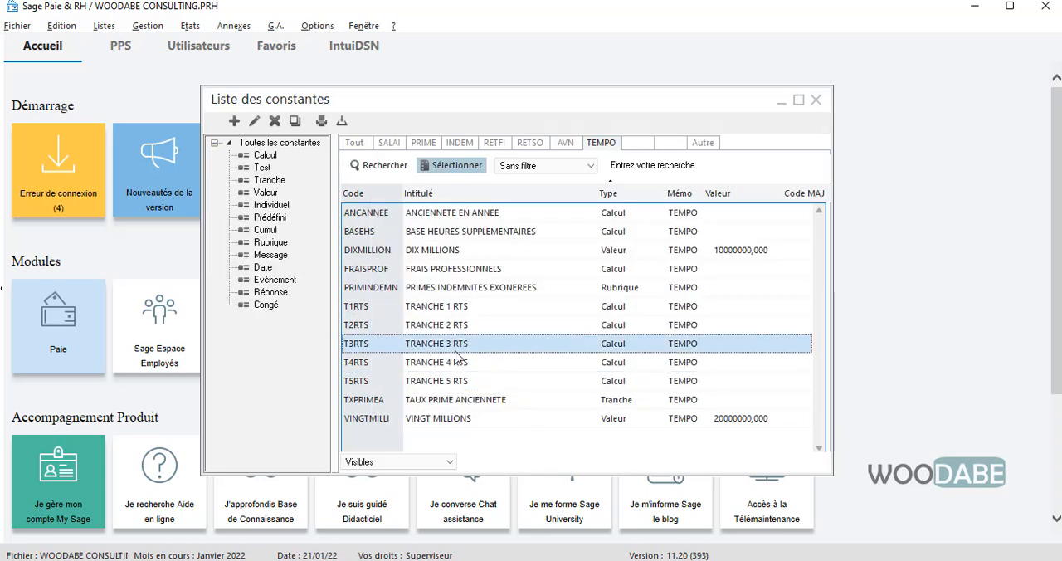
left_click(453, 366)
left_click(452, 384)
left_click(440, 365)
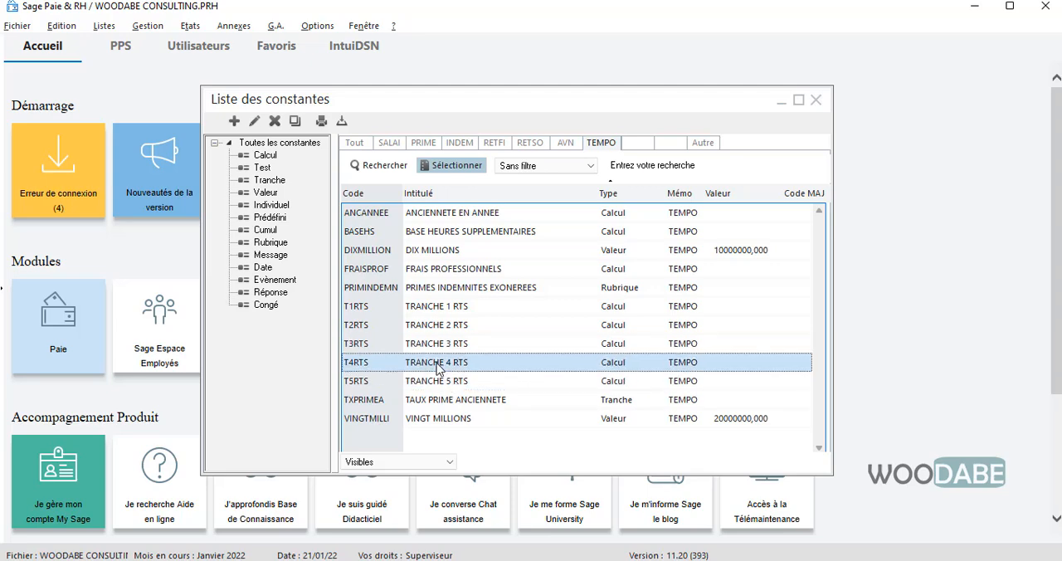
left_click(438, 344)
left_click(439, 325)
left_click(441, 307)
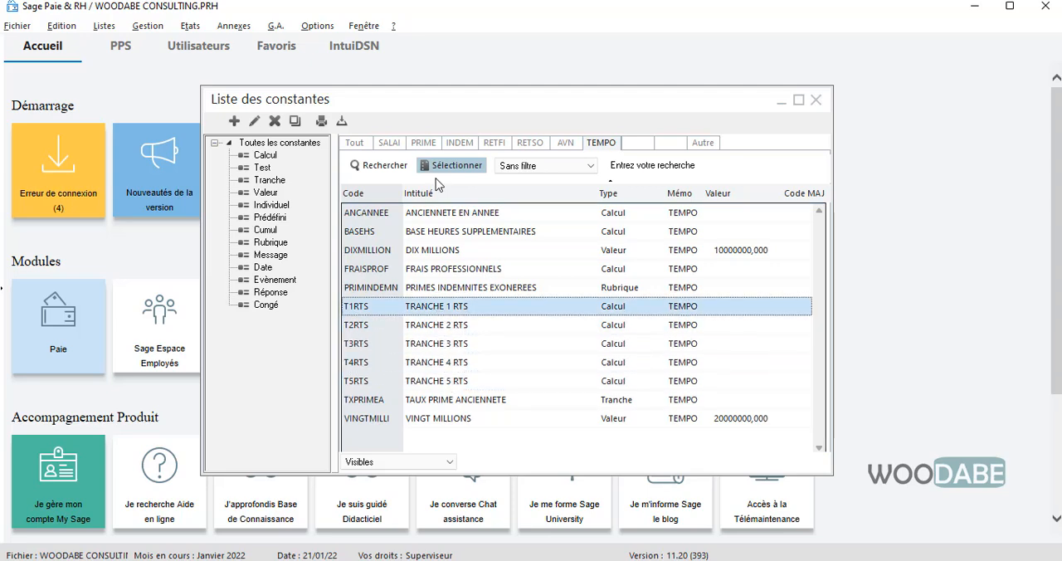
- Start a new Tranche constant with code RTS, intitulé RTS and mémo RETFI
right_click(517, 267)
left_click(497, 247)
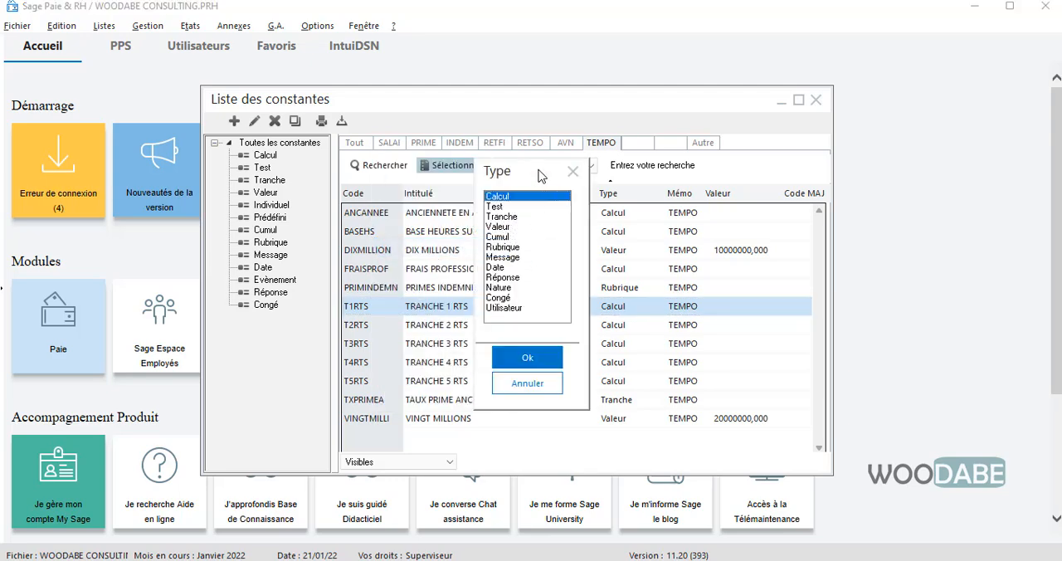
left_click_drag(540, 174, 474, 194)
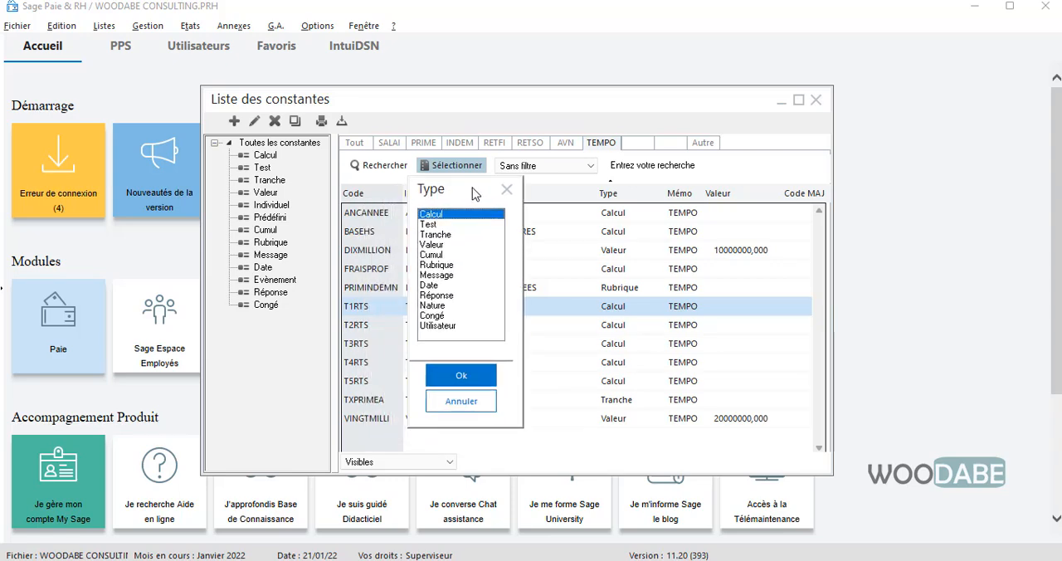
double_click(437, 235)
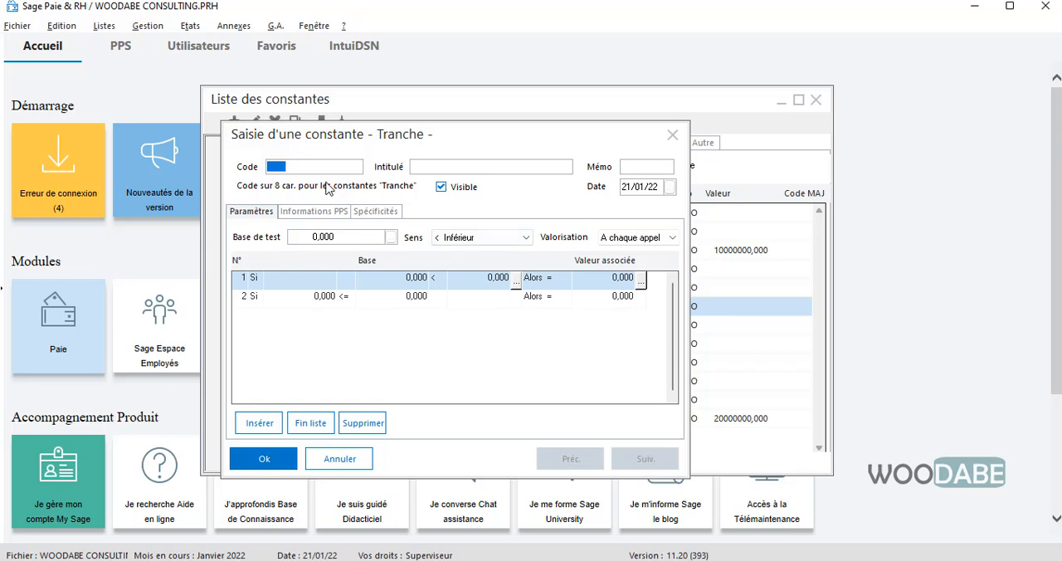
type("RETFI")
- Set the RTS constant's base de test to SALIMPRTS, chosen from the SALAI constants
left_click(358, 240)
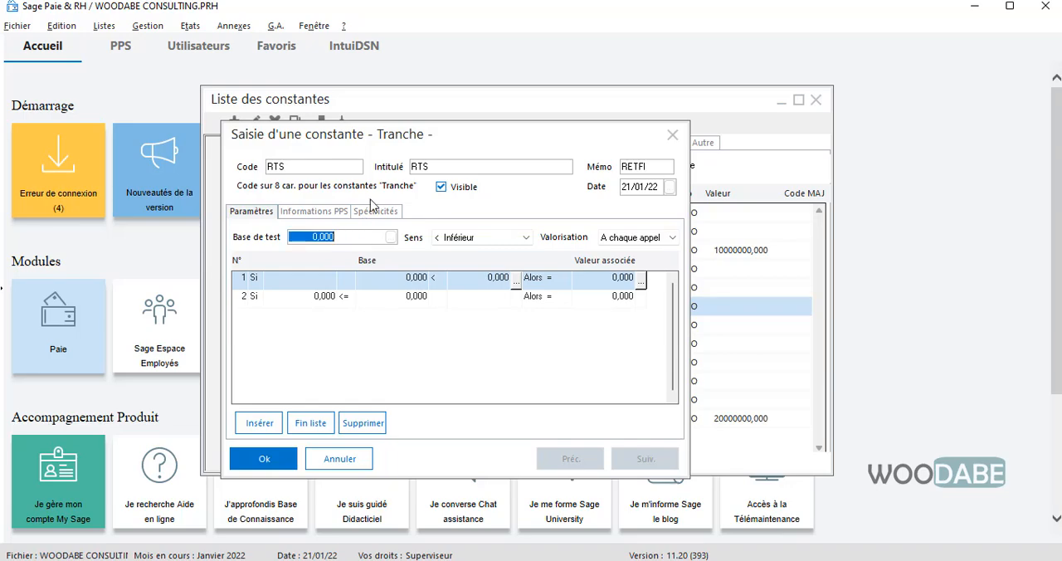
left_click_drag(394, 143, 423, 127)
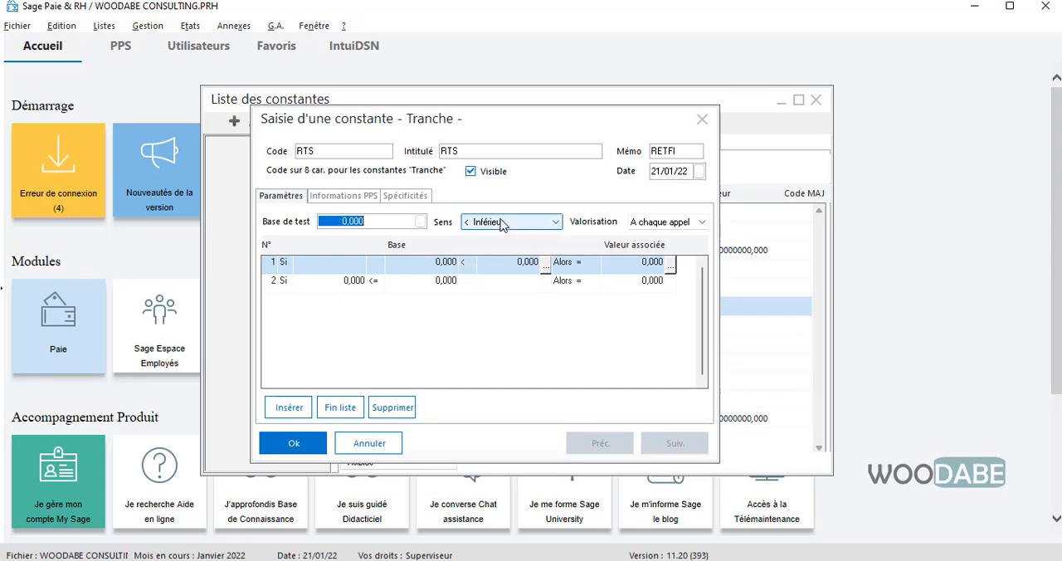
left_click(422, 220)
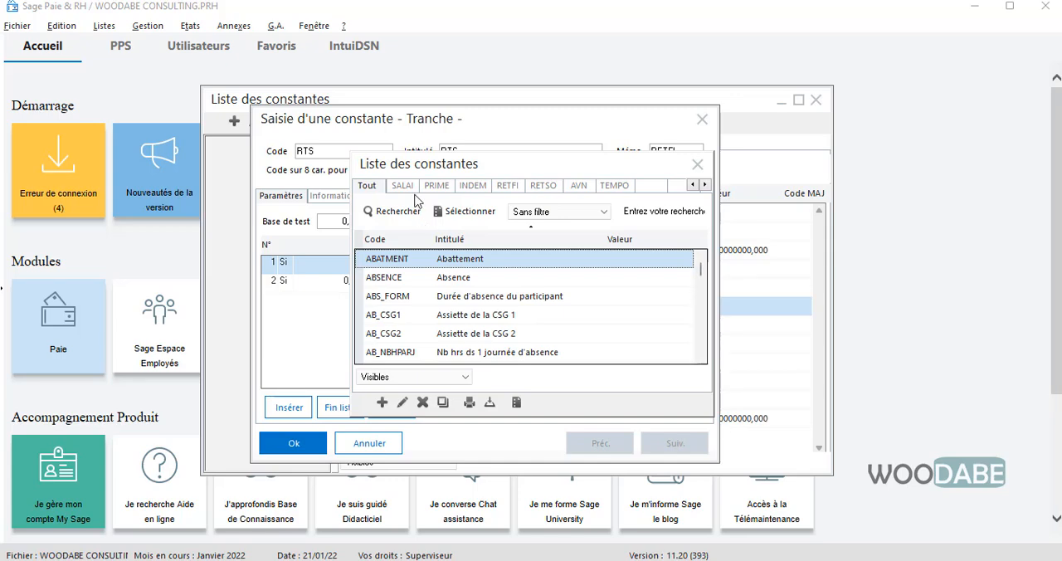
left_click(403, 186)
double_click(500, 279)
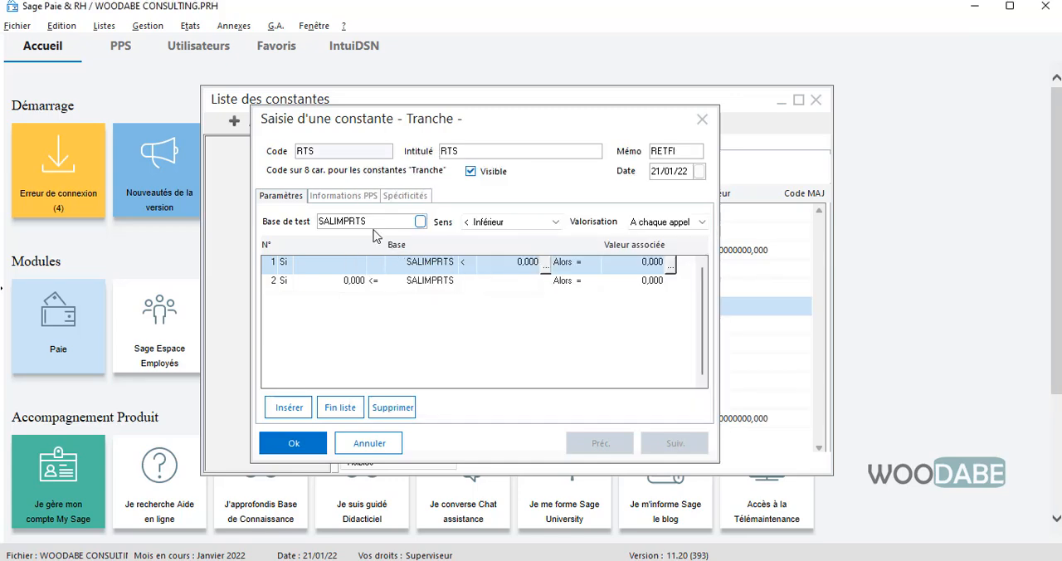
- Insert three extra rows in the RTS constant's table to make five brackets
left_click(500, 267)
left_click(300, 410)
left_click(300, 410)
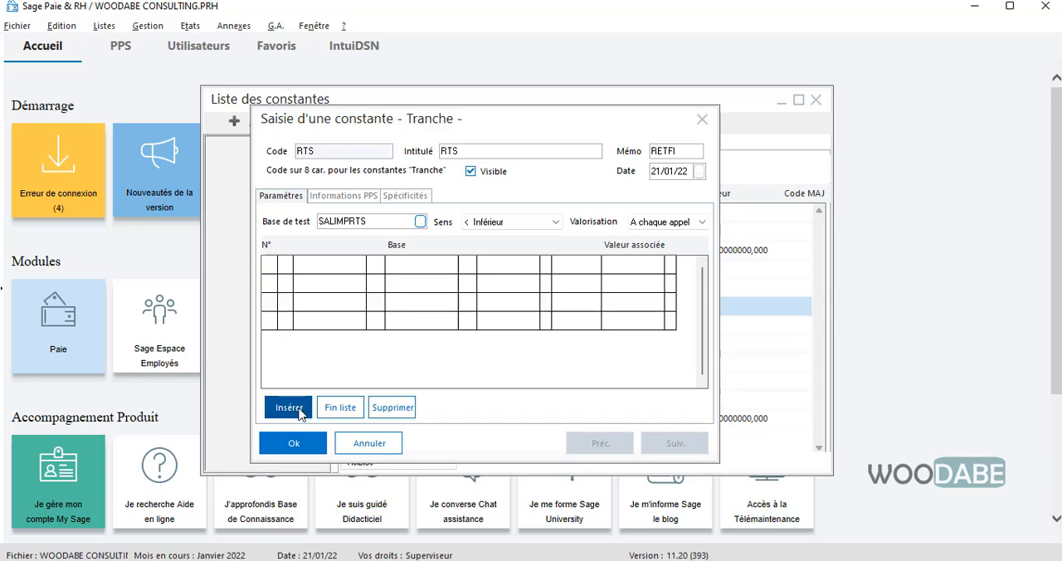
left_click(300, 410)
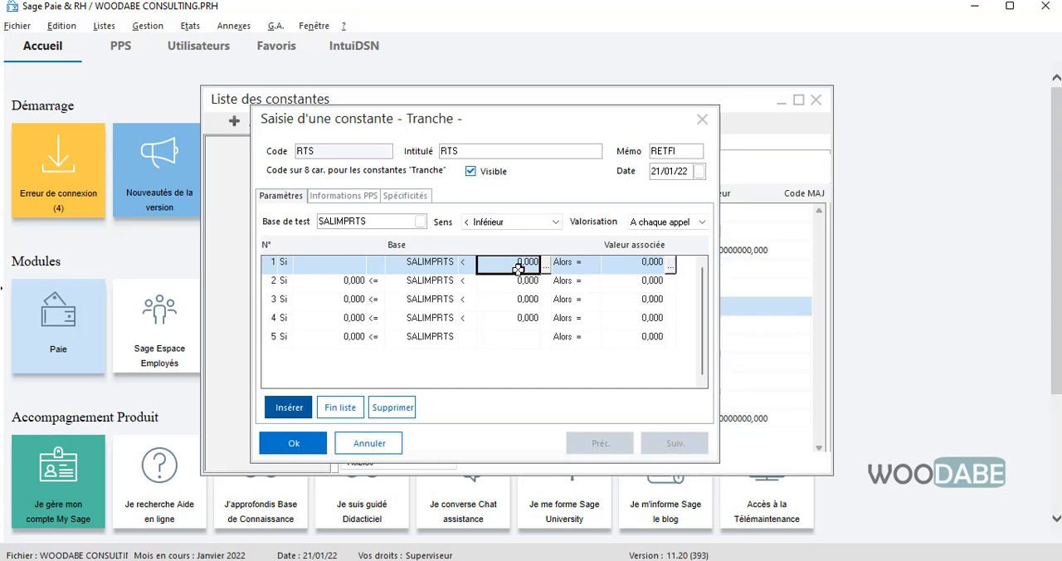
- Set the first bracket's upper limit to 1000000 and the Sens to <= Inférieur ou égal
type("100")
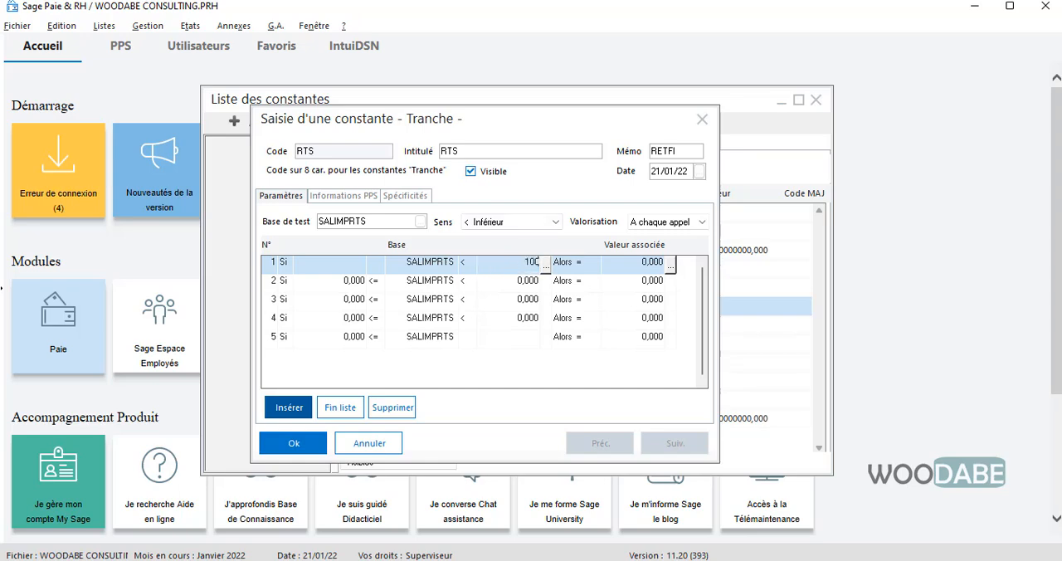
type("0000")
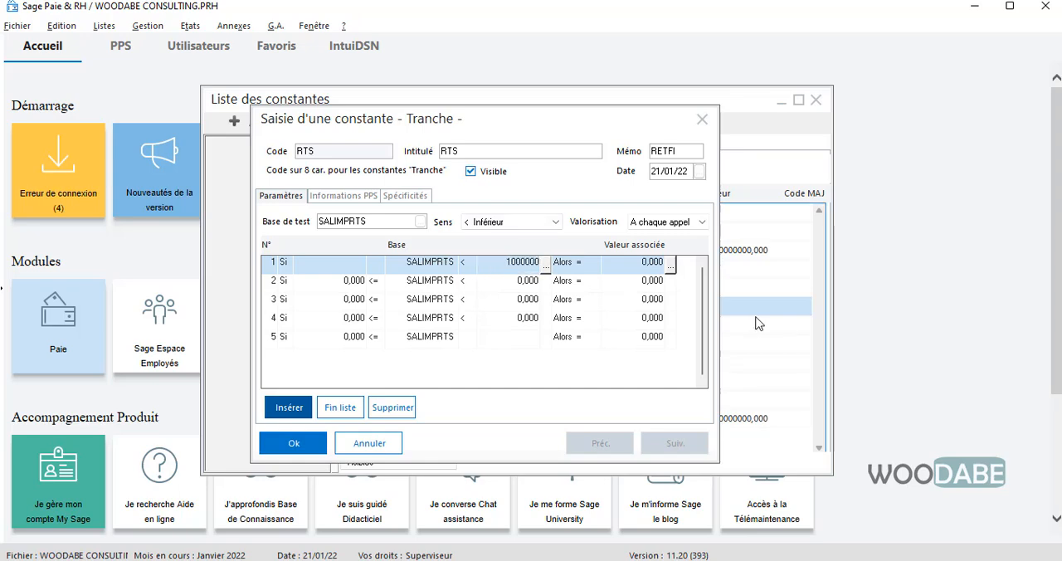
left_click(516, 285)
left_click(498, 263)
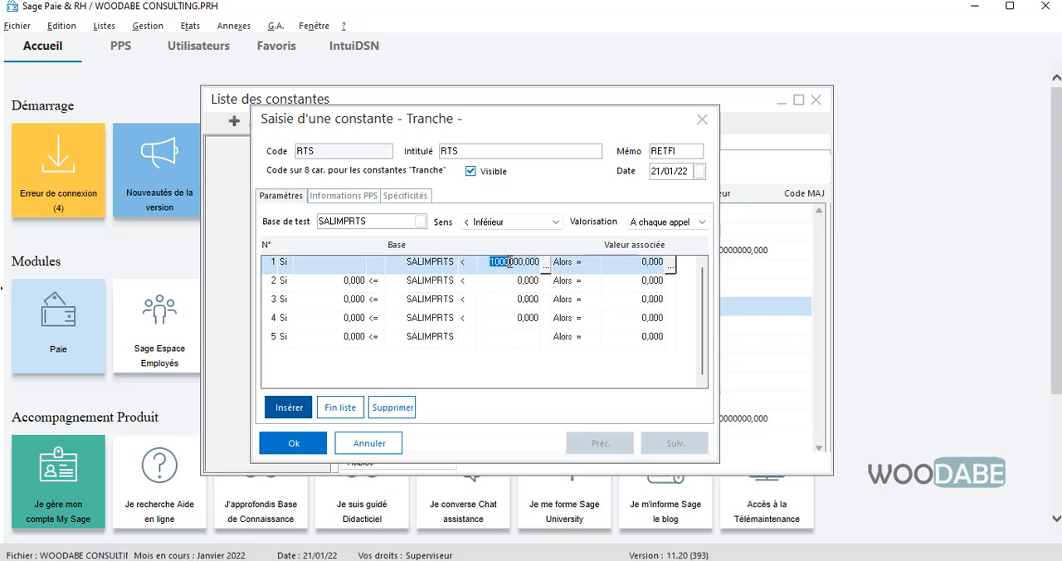
left_click(512, 279)
left_click(509, 263)
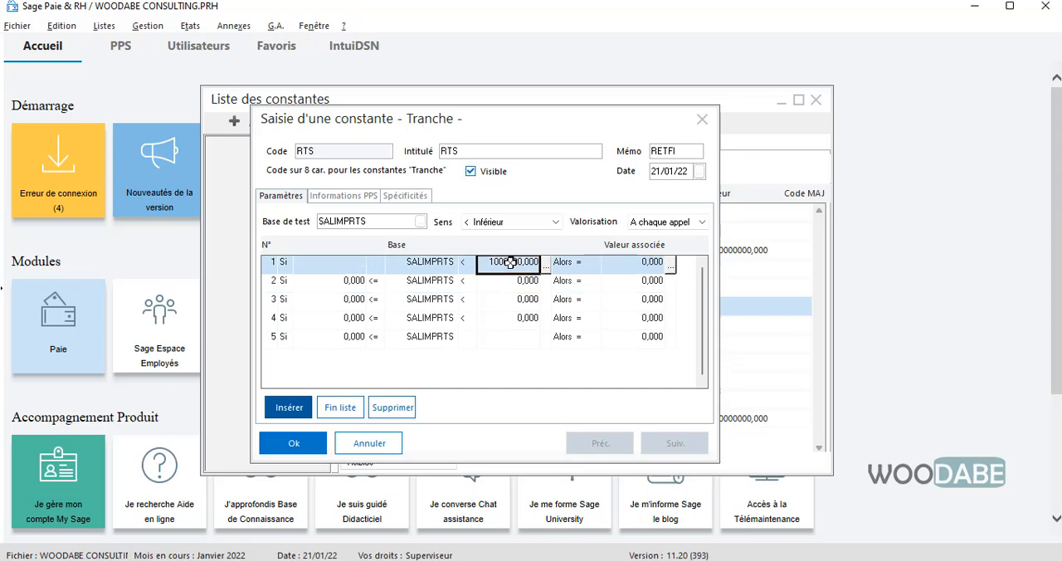
left_click(555, 222)
left_click(510, 246)
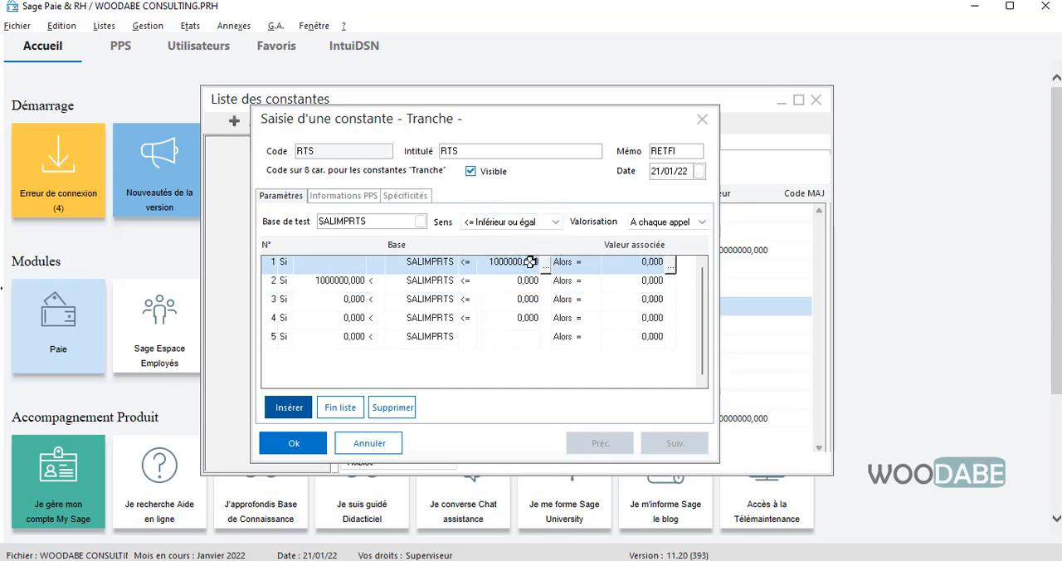
- Set the second bracket's upper limit to 5000000 and its valeur associée to T2RTS from the TEMPO constants
left_click(640, 265)
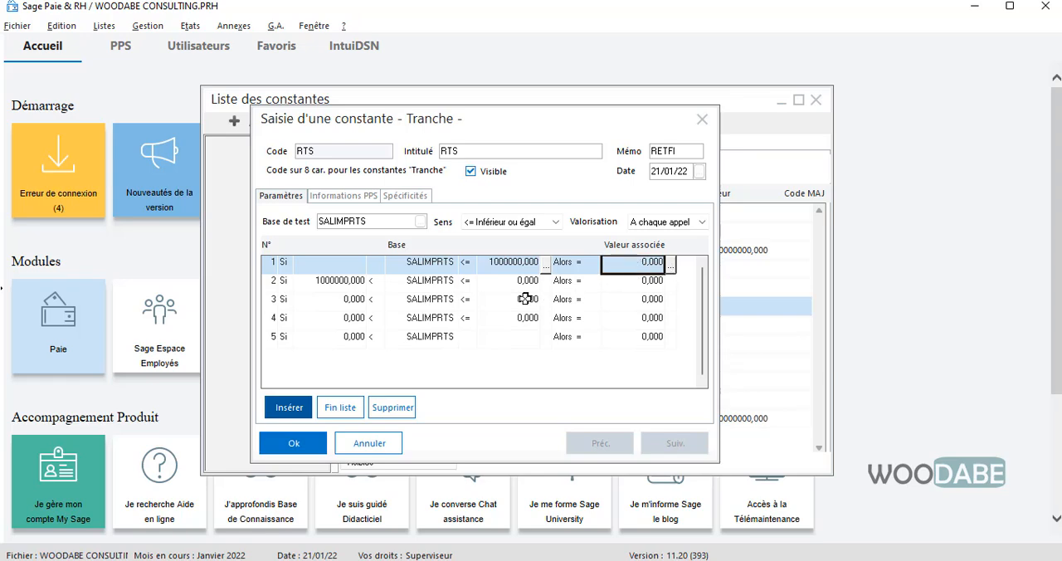
left_click(490, 282)
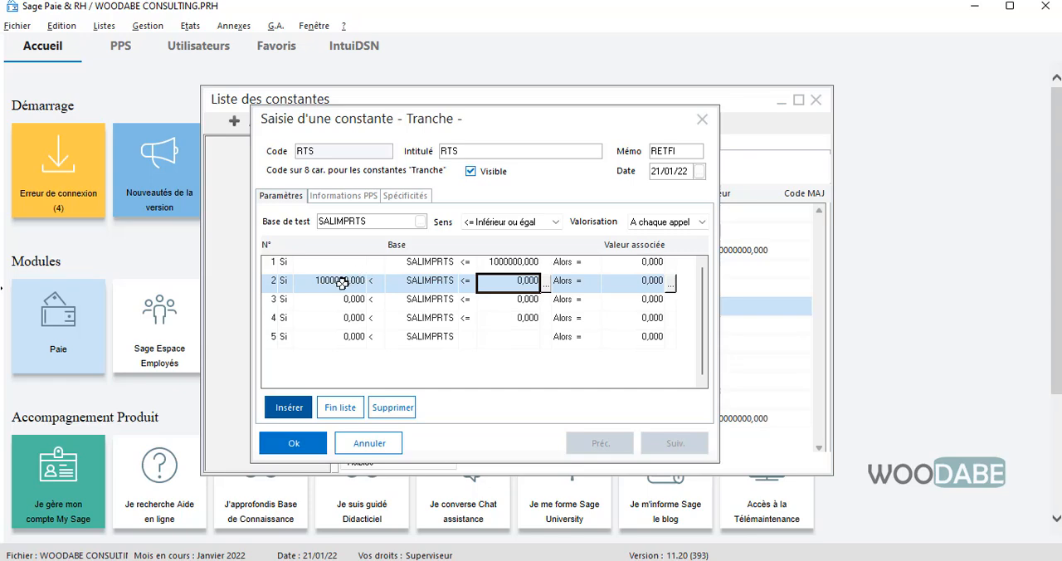
type("500")
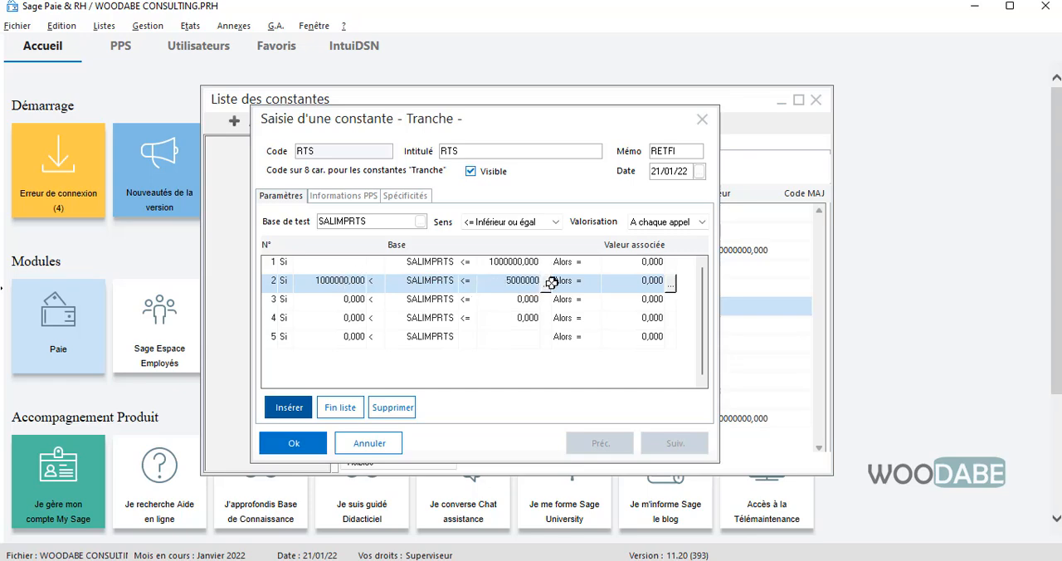
left_click(634, 282)
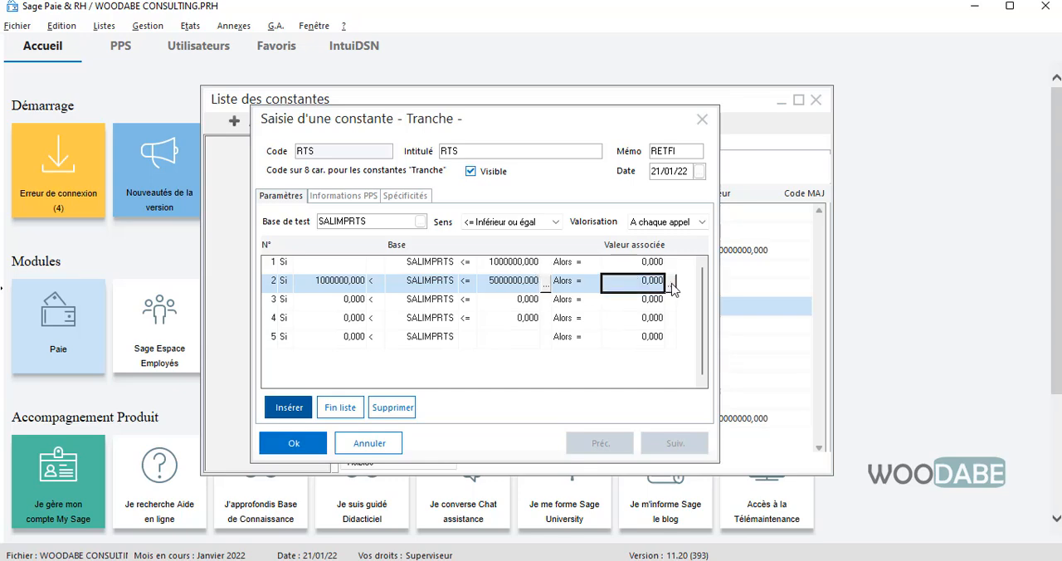
left_click(671, 283)
left_click(605, 184)
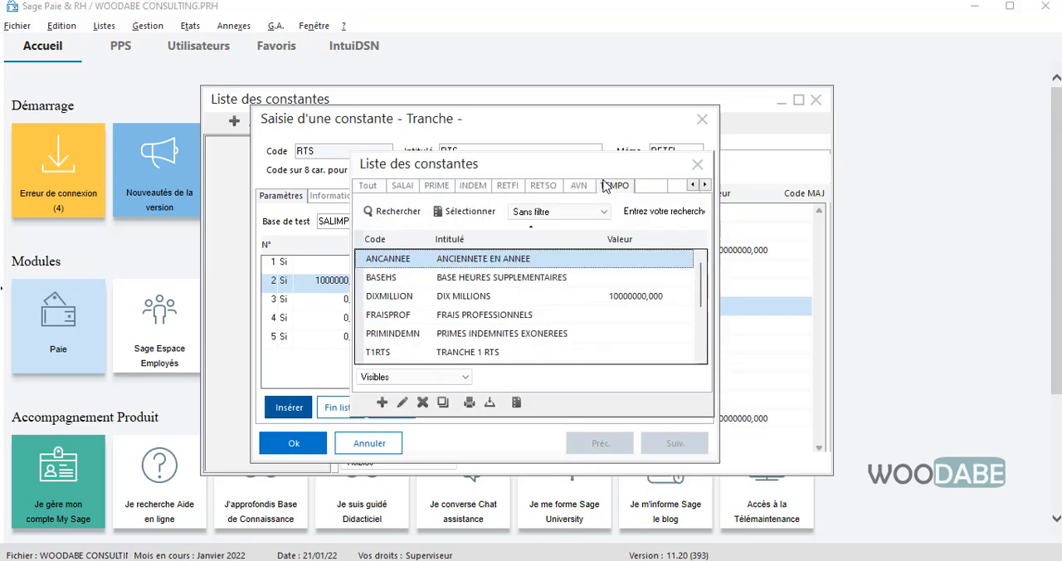
scroll(506, 355, "down", 1)
double_click(491, 315)
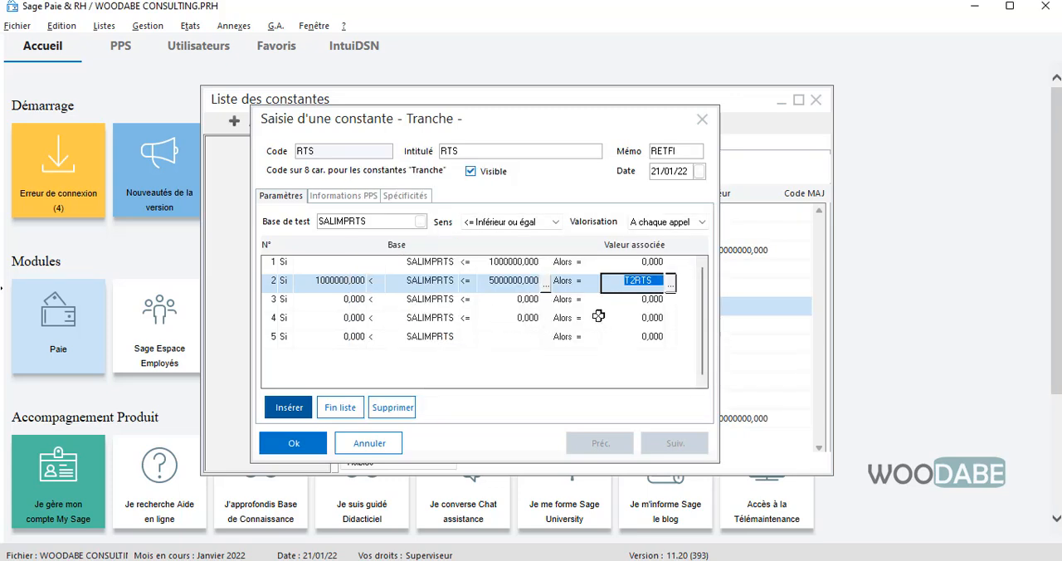
key("Tab")
- Set the first bracket's valeur associée to T1RTS, chosen from the TEMPO constants
left_click(651, 262)
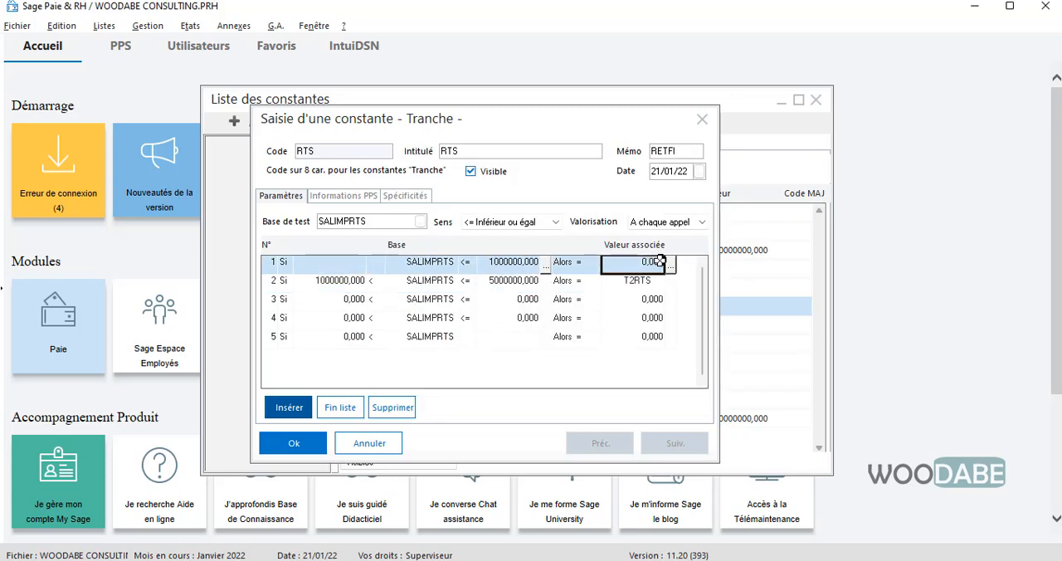
left_click(671, 263)
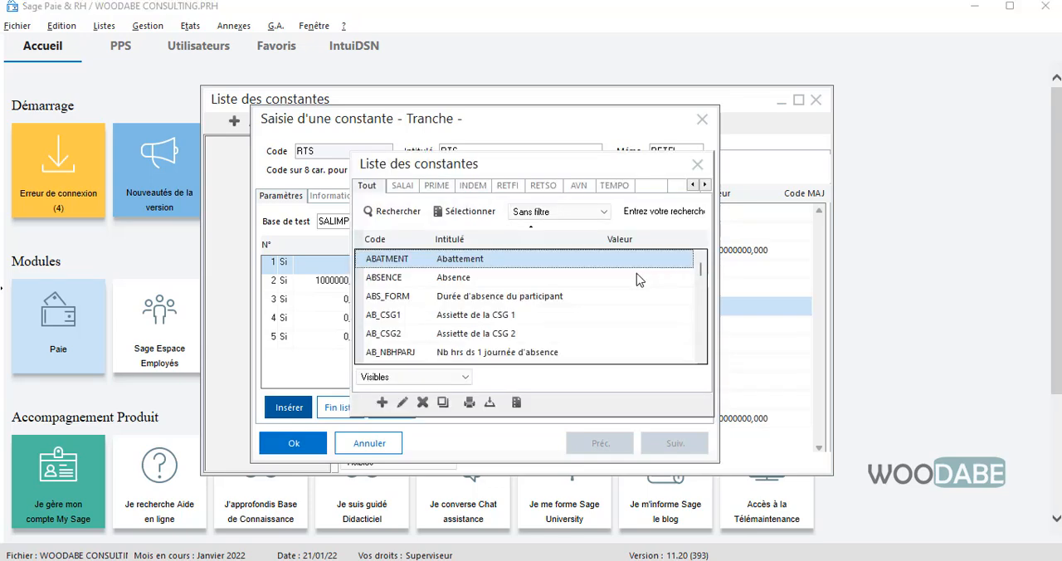
left_click(614, 185)
scroll(485, 311, "down", 1)
left_click(495, 300)
double_click(495, 300)
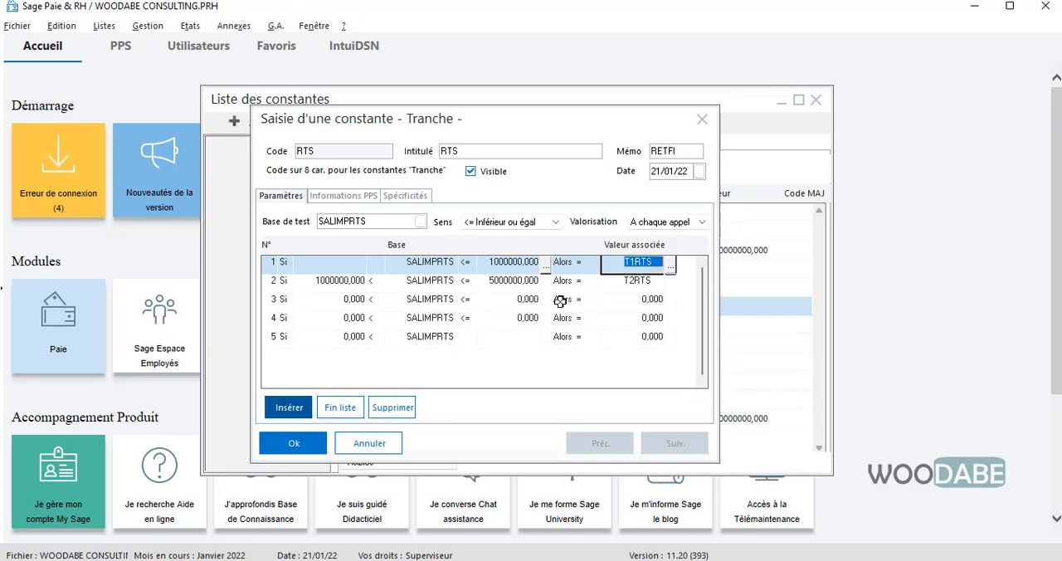
- Set the third bracket's upper limit to 10000000 and its valeur associée to T3RTS from the TEMPO constants
left_click(349, 301)
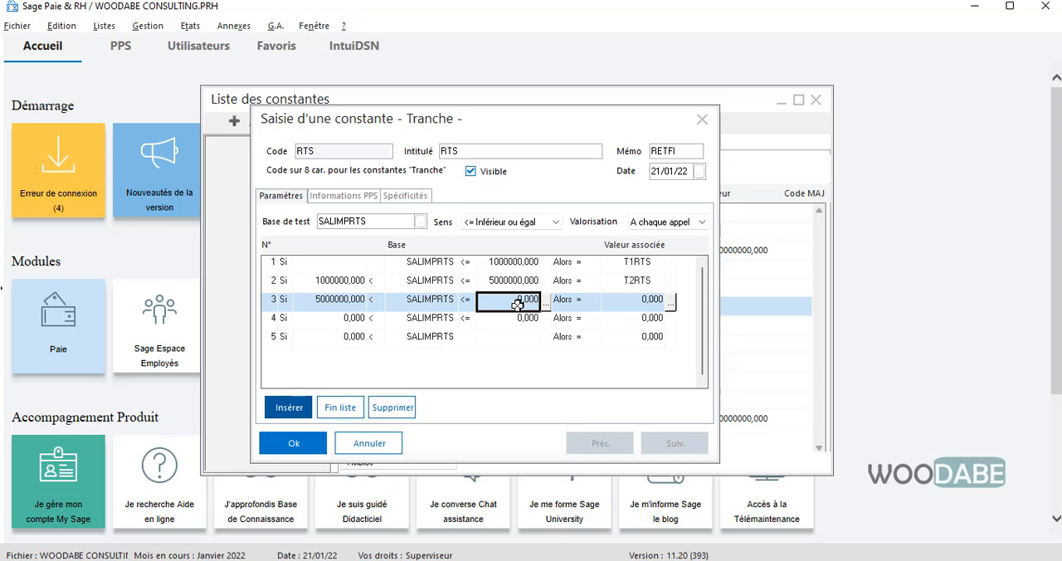
type("10")
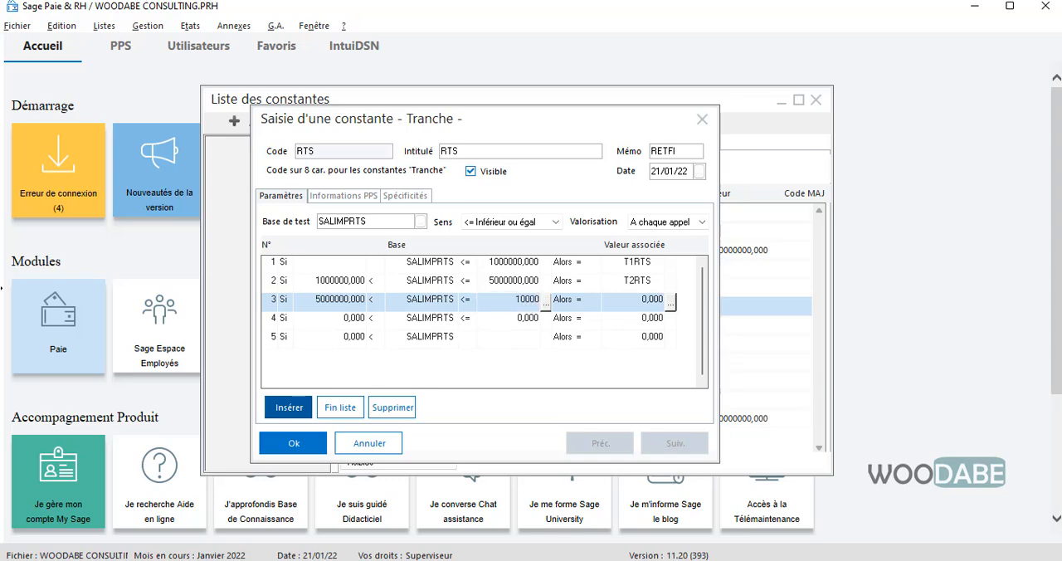
left_click(614, 300)
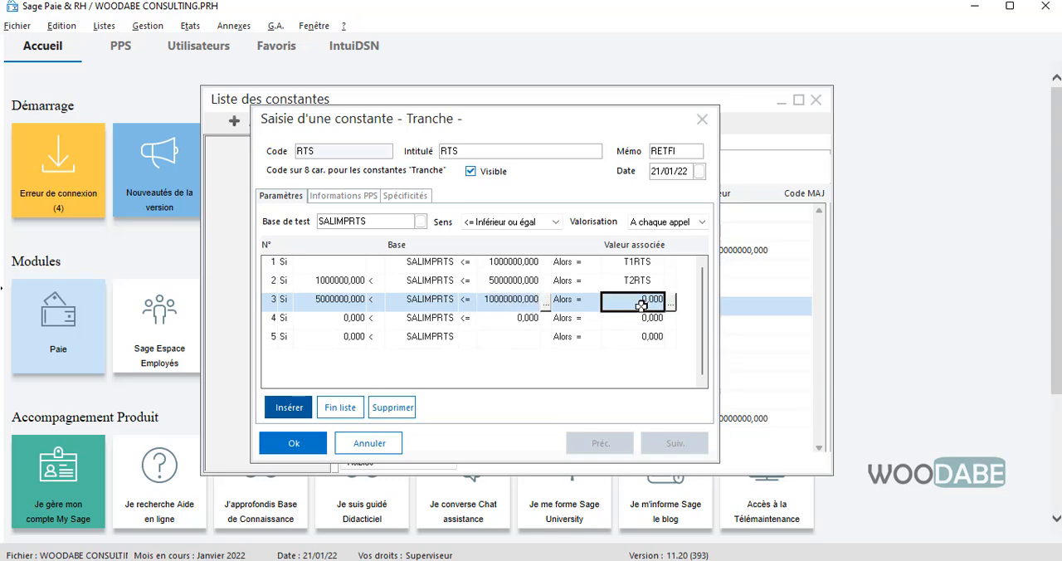
left_click(669, 303)
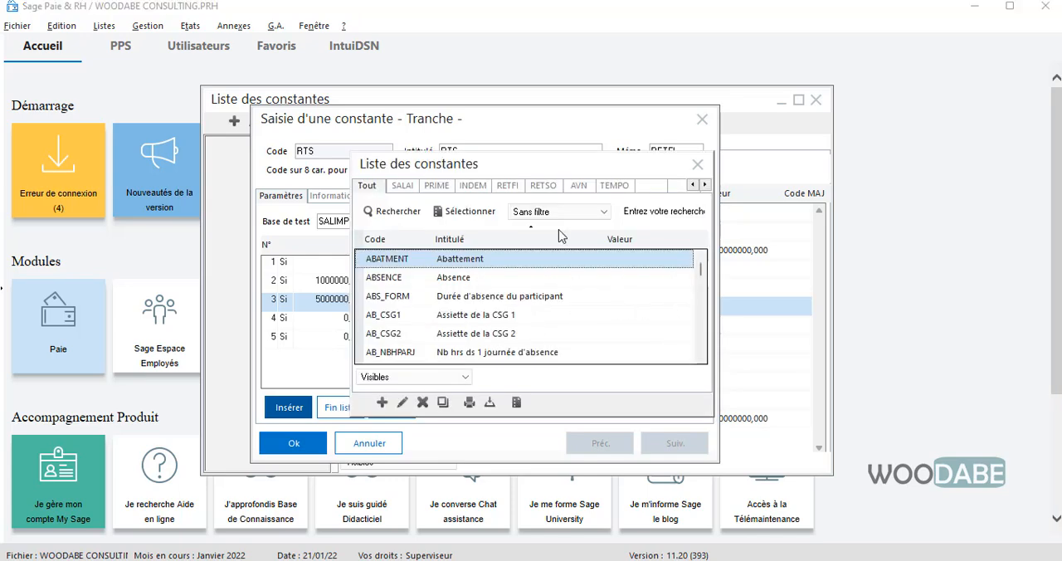
left_click(509, 190)
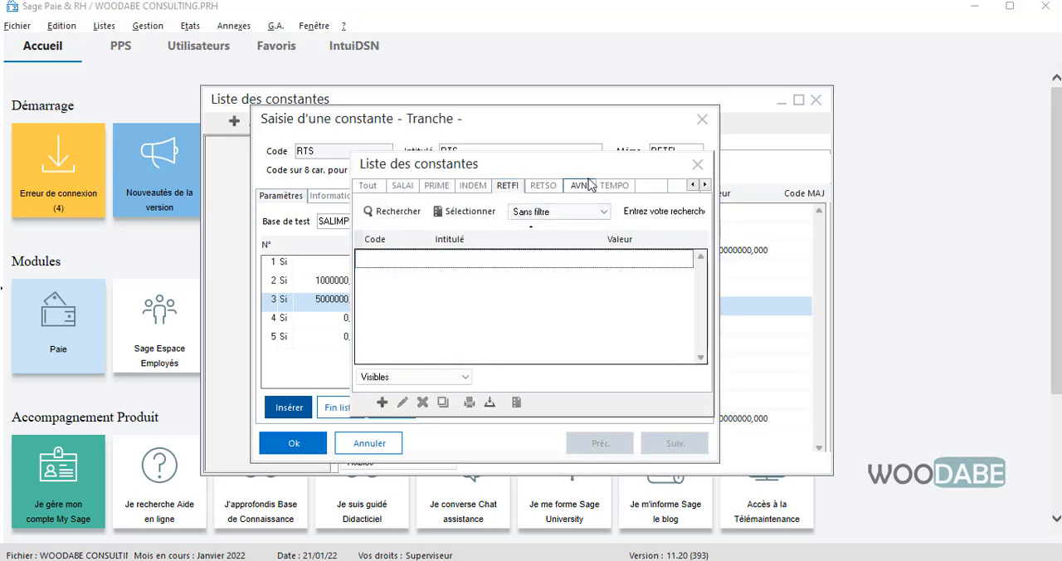
left_click(614, 187)
scroll(465, 324, "down", 1)
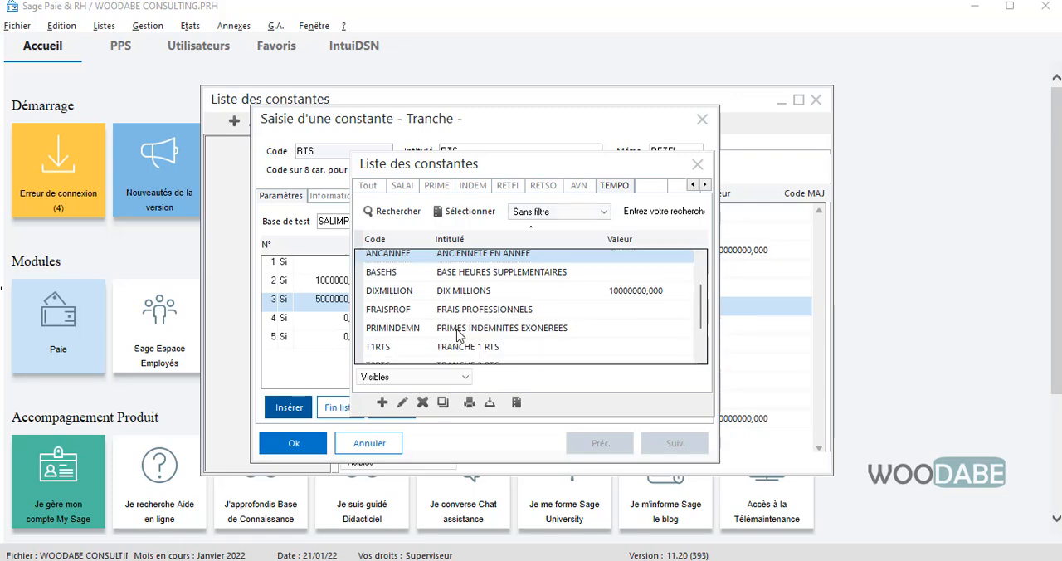
double_click(467, 335)
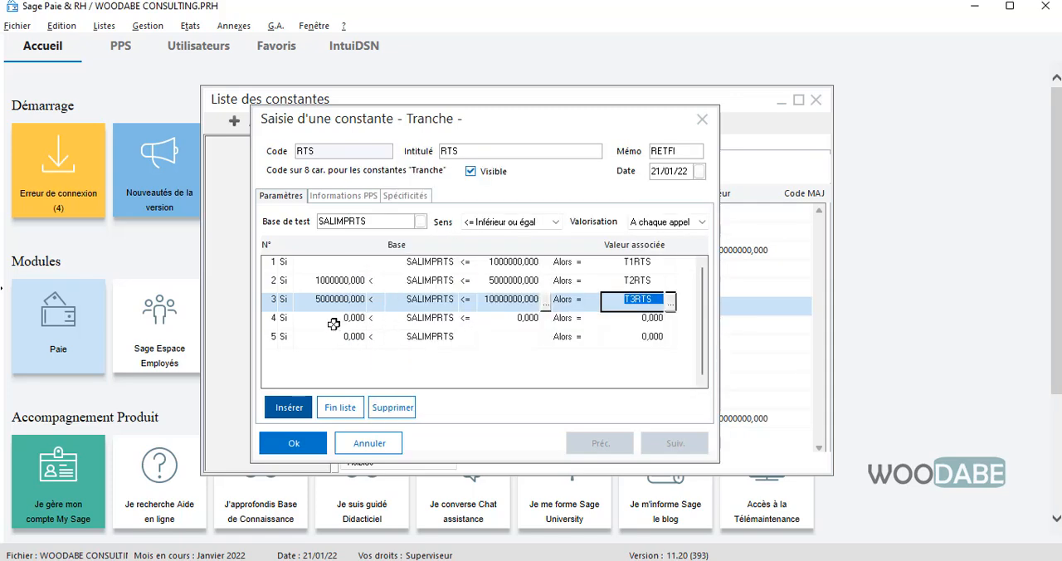
key("Return")
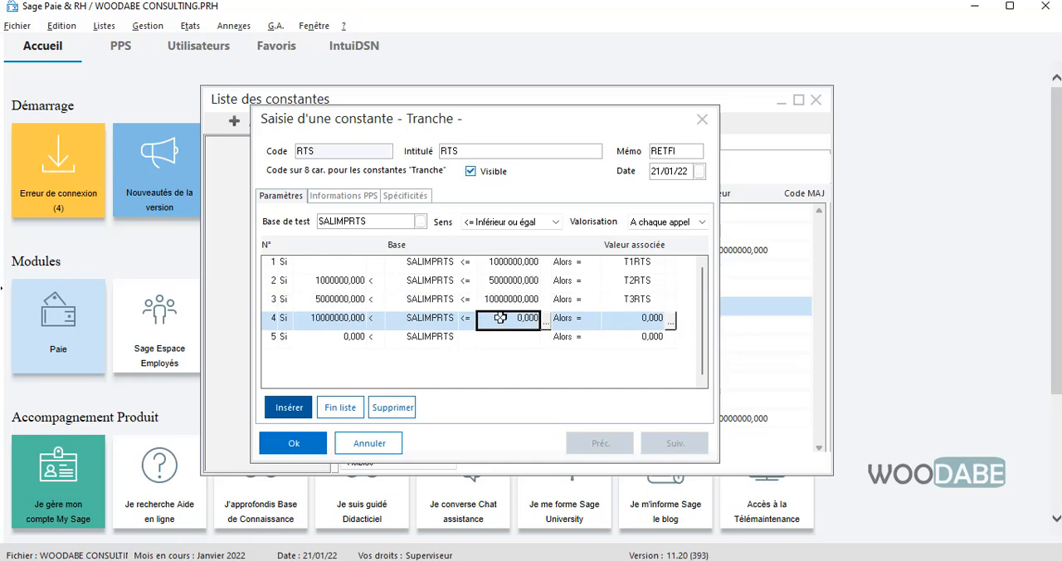
- Set the fourth bracket's upper limit to 20000000 and its valeur associée to T4RTS from the TEMPO constants
type("20")
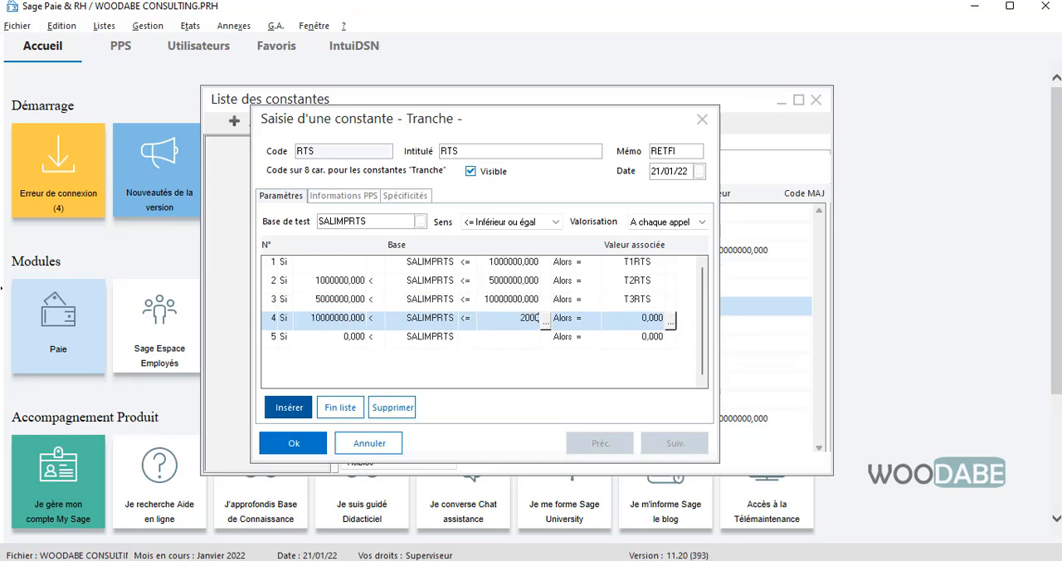
left_click(644, 321)
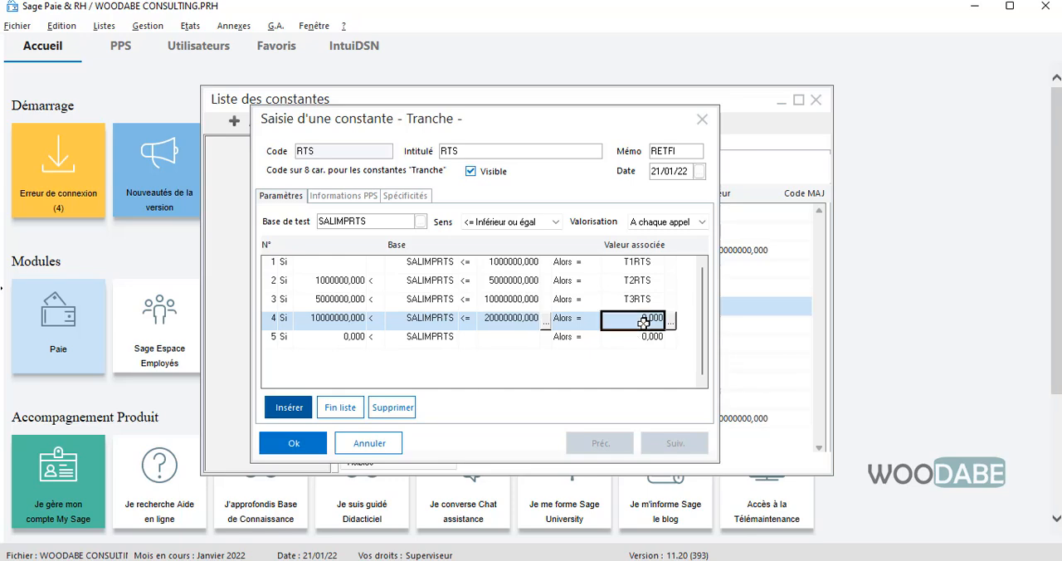
left_click(671, 318)
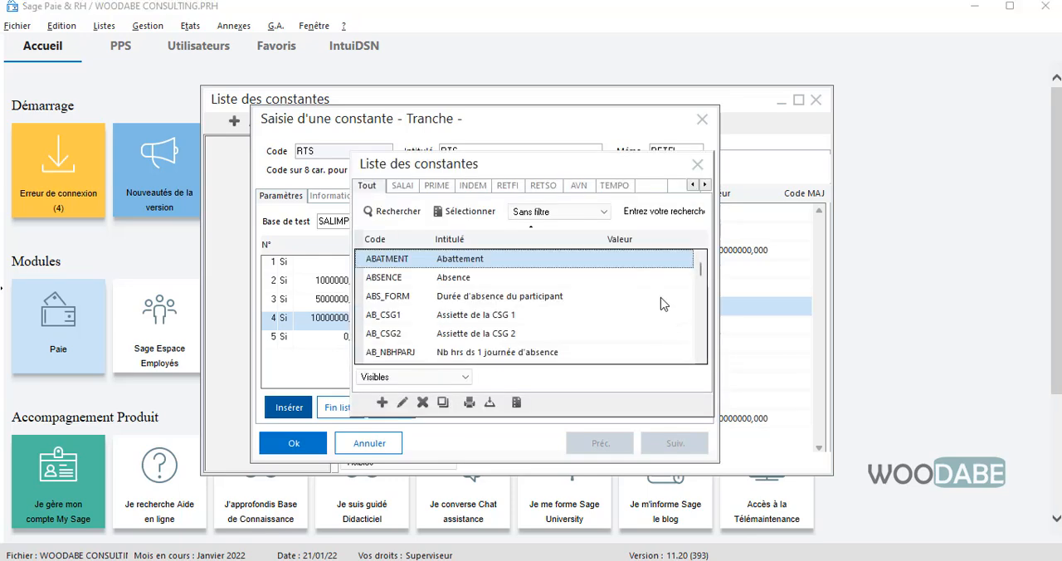
left_click(615, 186)
scroll(498, 298, "down", 2)
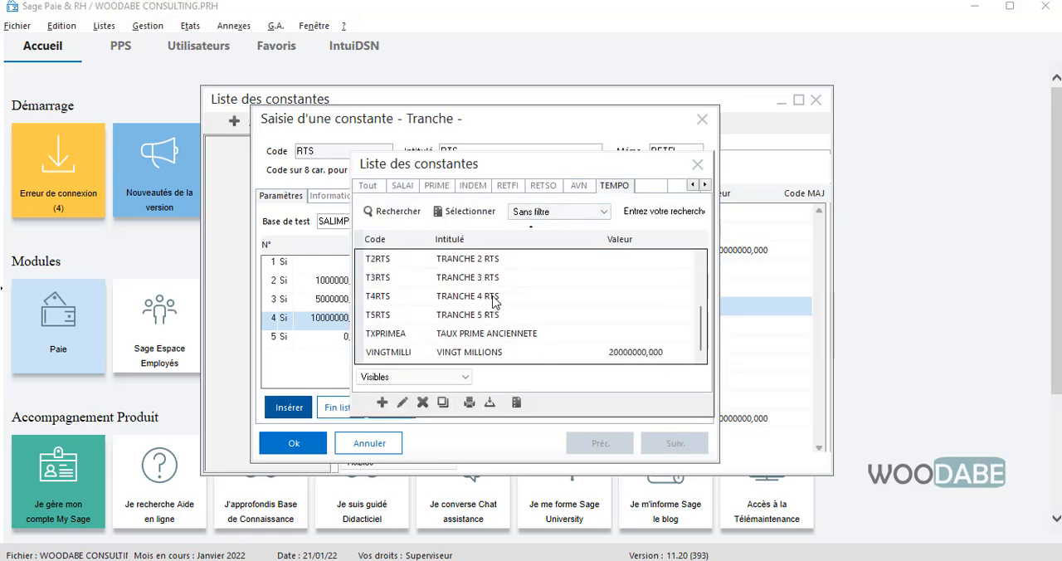
double_click(460, 295)
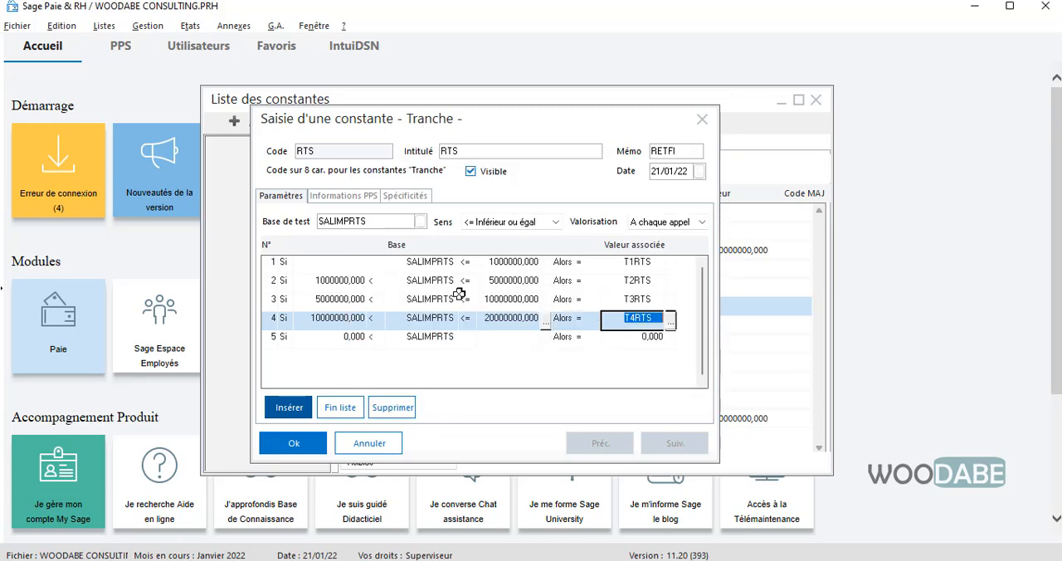
- Set the fifth bracket's valeur associée to T5RTS, chosen from the TEMPO constants
left_click(349, 335)
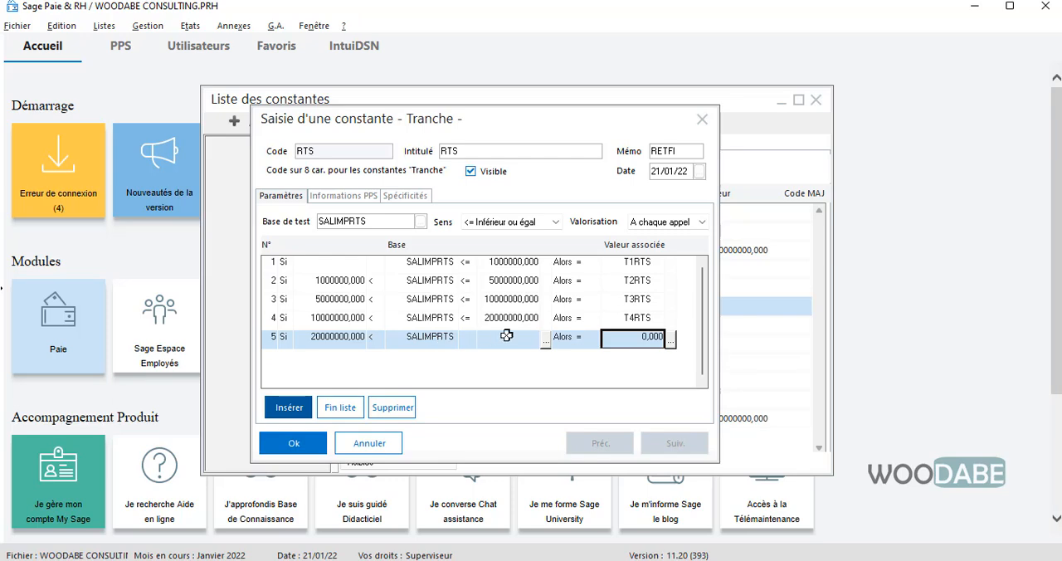
left_click(670, 340)
scroll(422, 299, "down", 4)
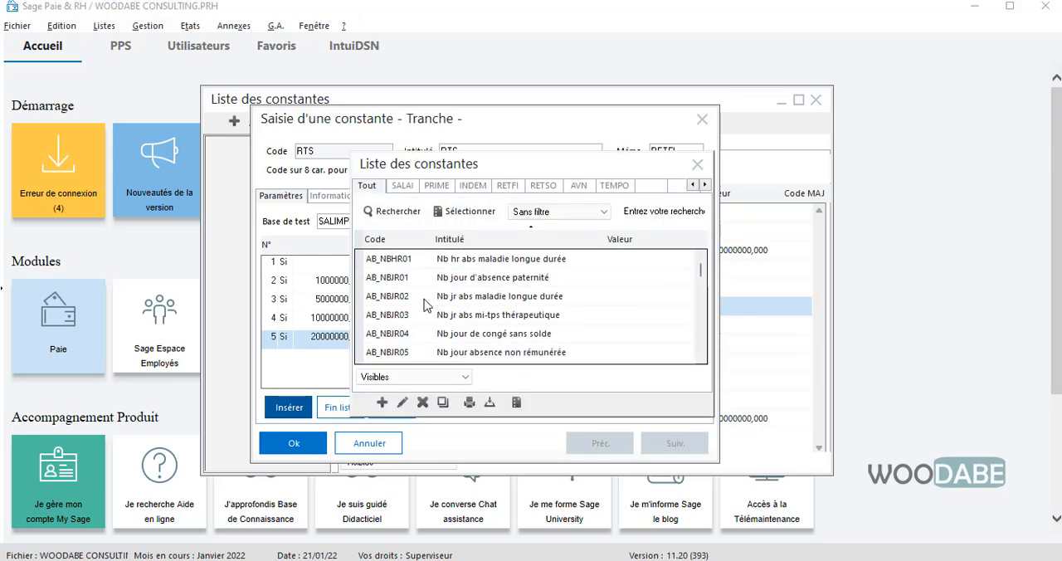
left_click(614, 184)
scroll(476, 314, "down", 3)
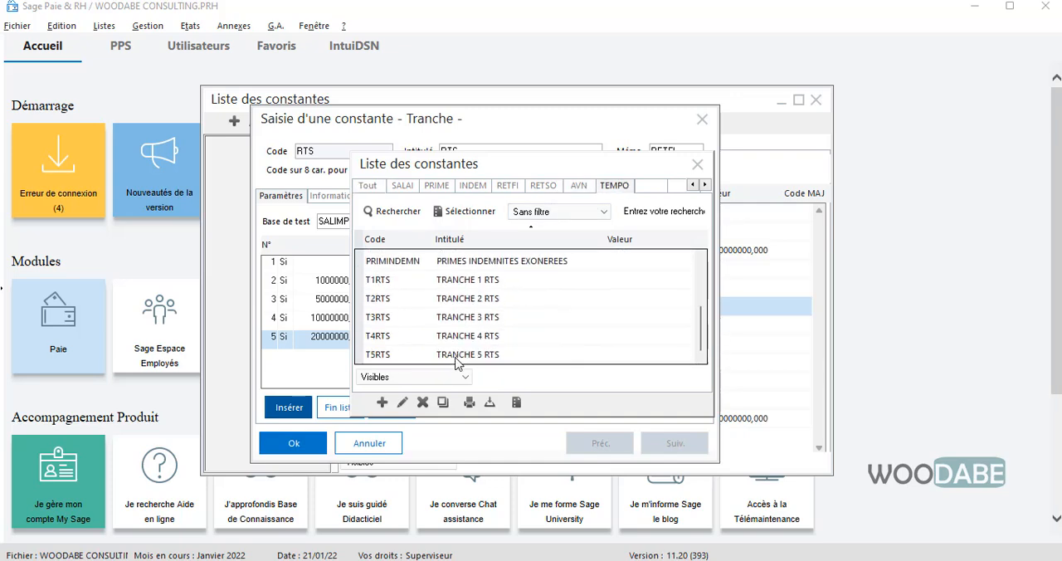
double_click(433, 319)
left_click(518, 300)
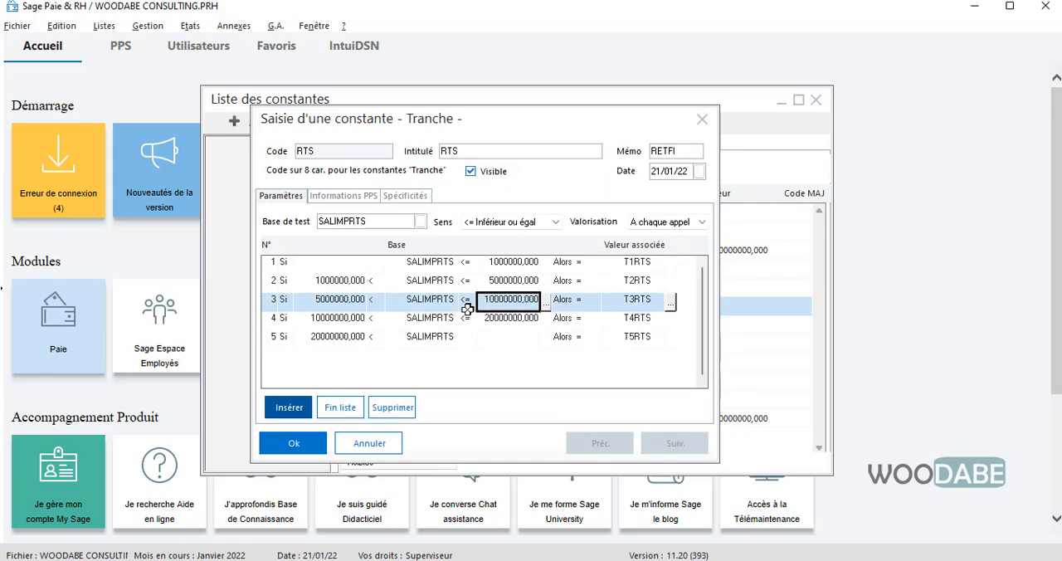
key("Down")
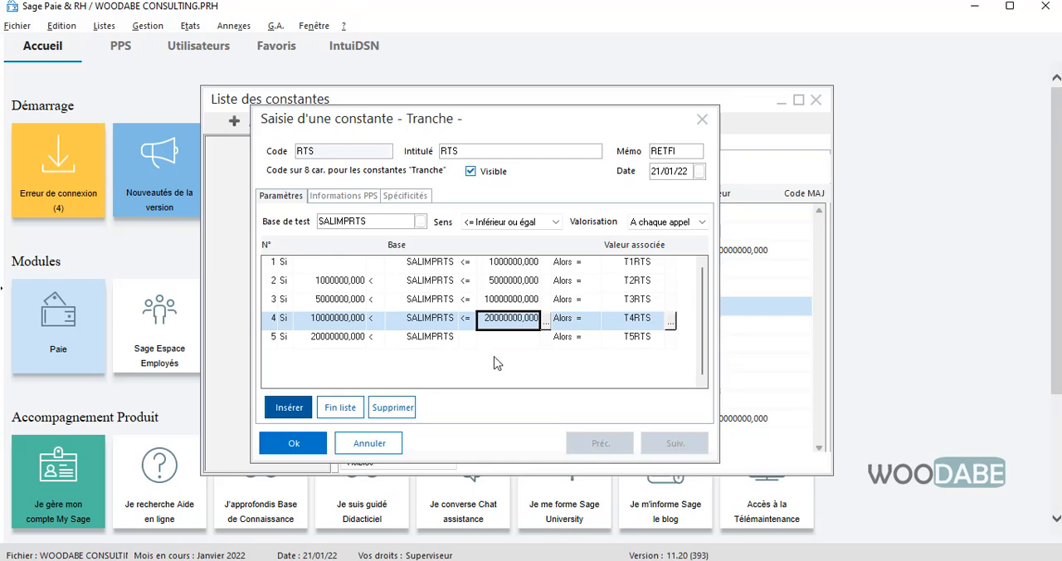
left_click_drag(521, 128, 555, 119)
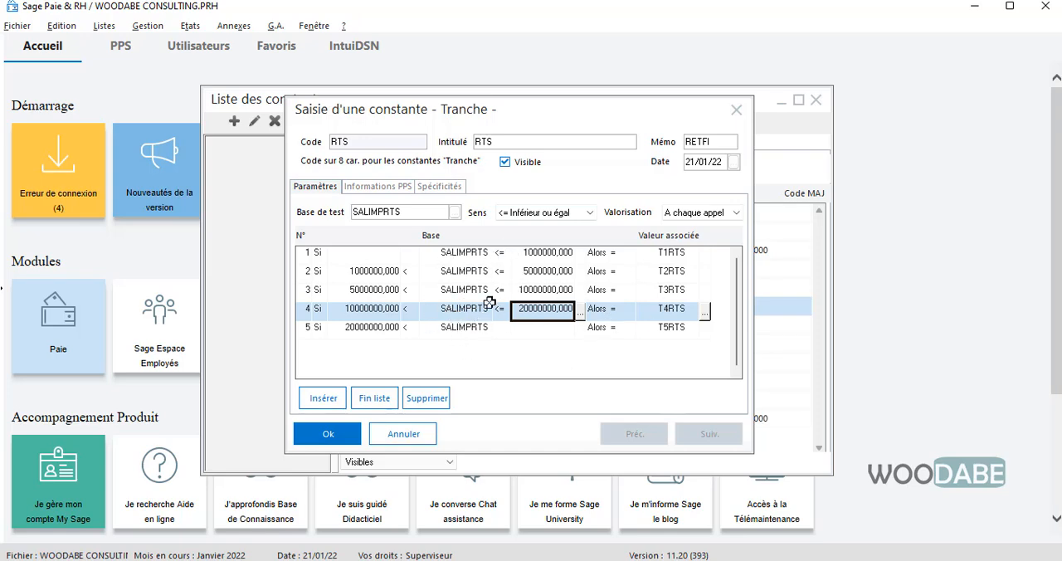
- Switch to Excel to check the bracket limits against the tax table and the T3 formula, and return to Sage Paie & RH
left_click(537, 253)
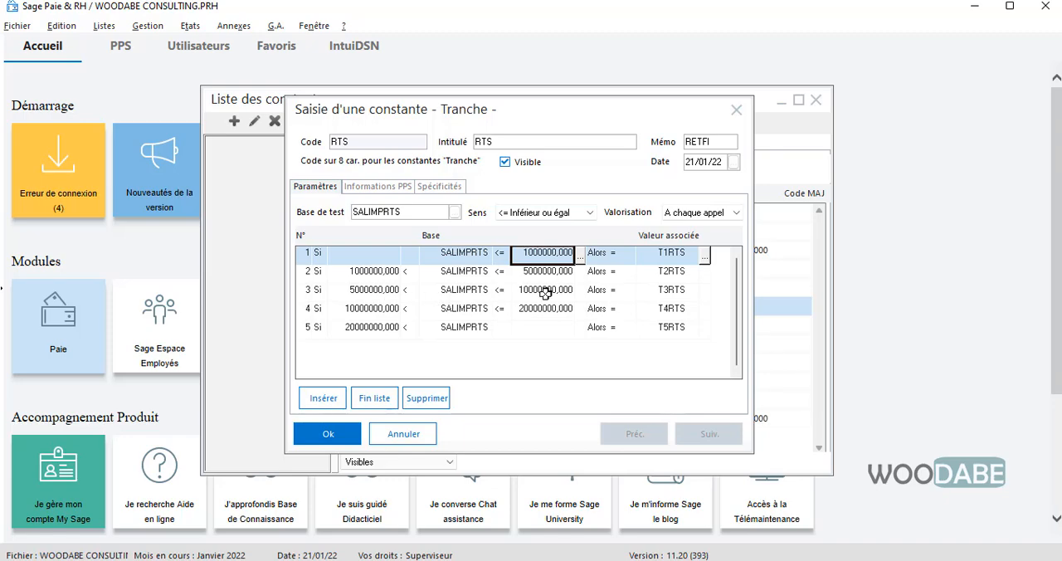
left_click_drag(1060, 178, 676, 115)
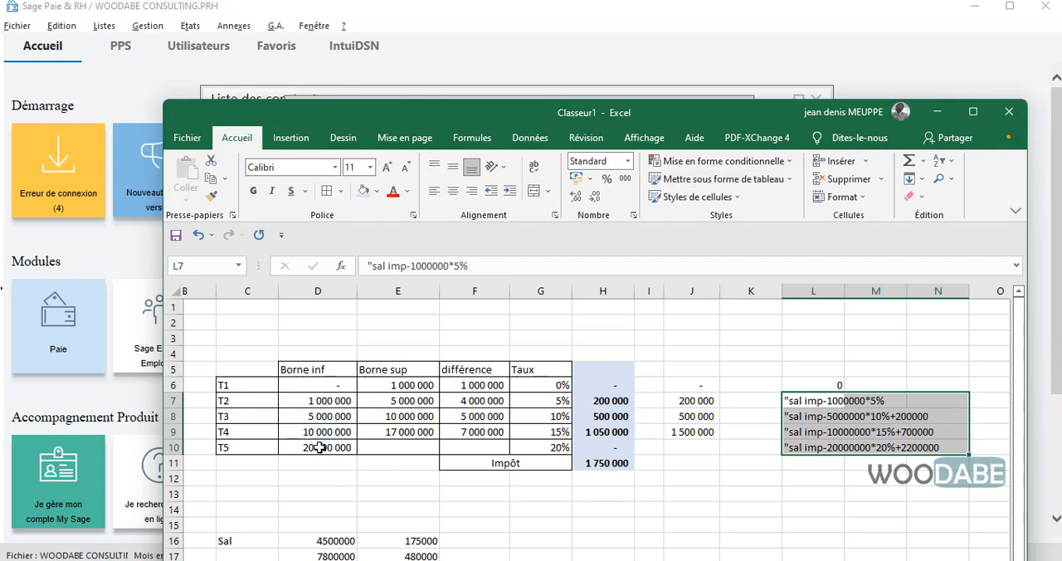
left_click(169, 415)
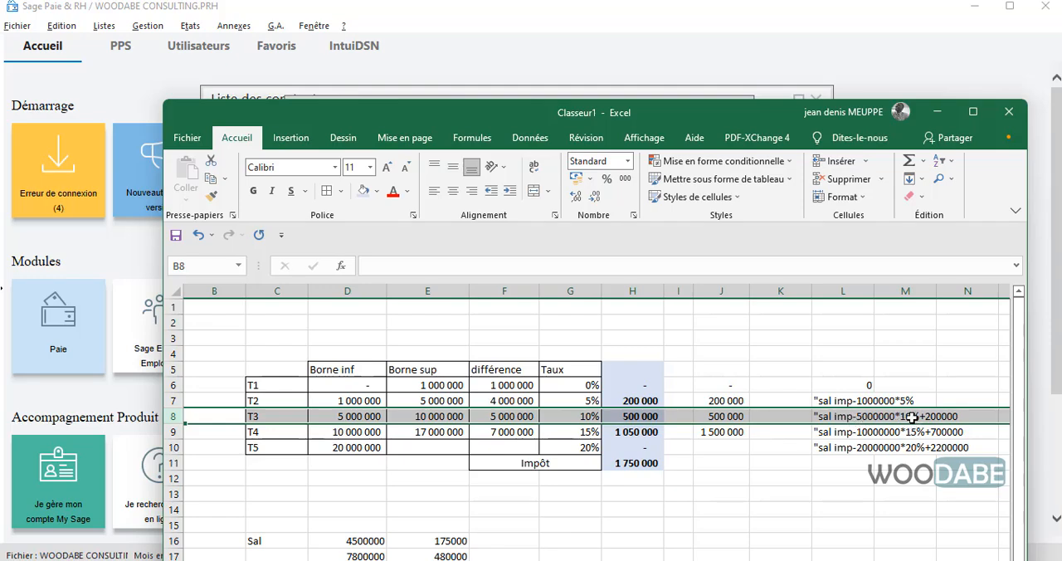
left_click(706, 93)
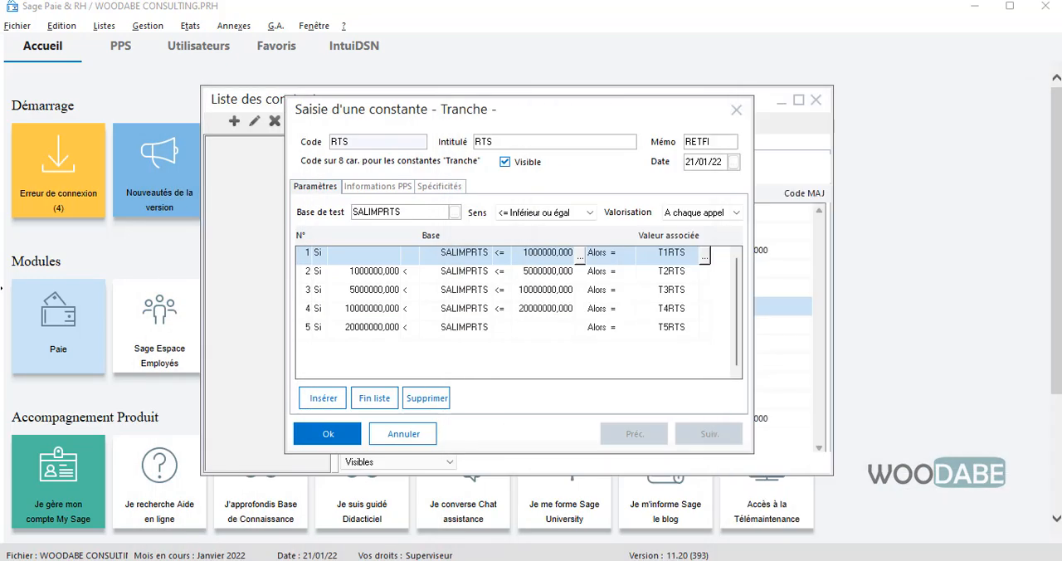
- Open the T3RTS constant associated with the third bracket and review its calculation lines
left_click(461, 299)
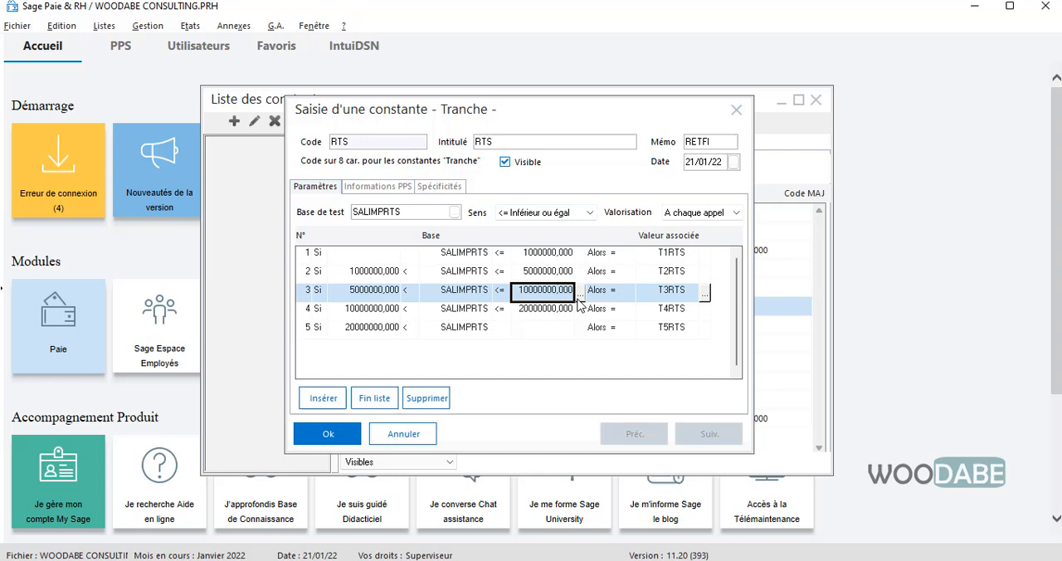
left_click(703, 296)
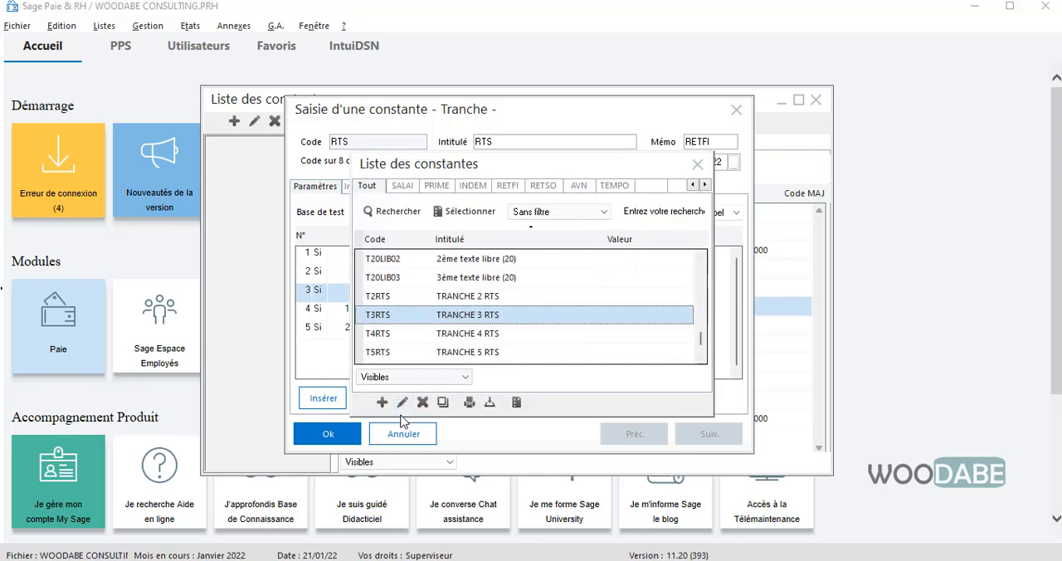
left_click(399, 401)
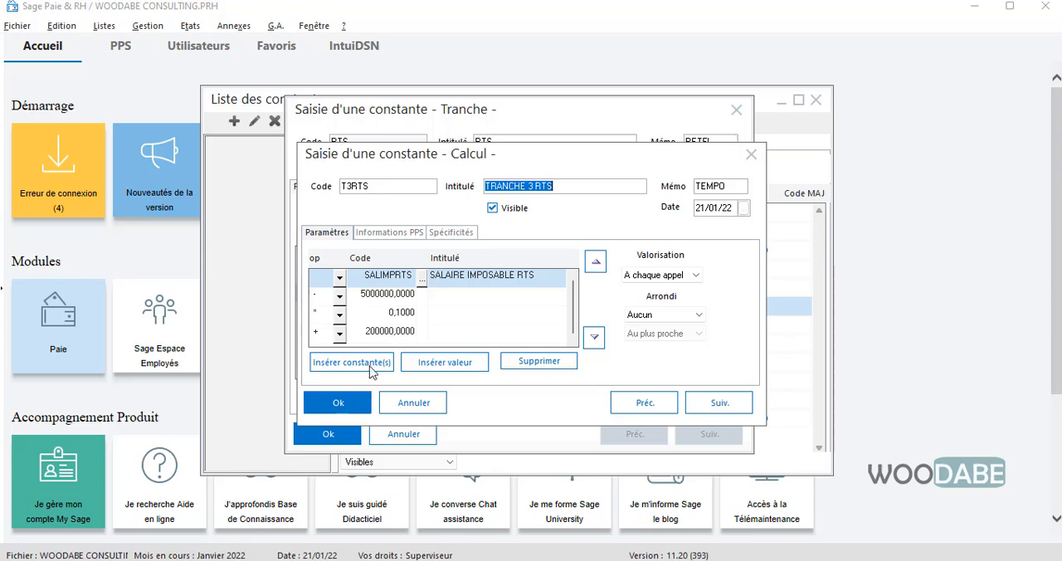
left_click(339, 402)
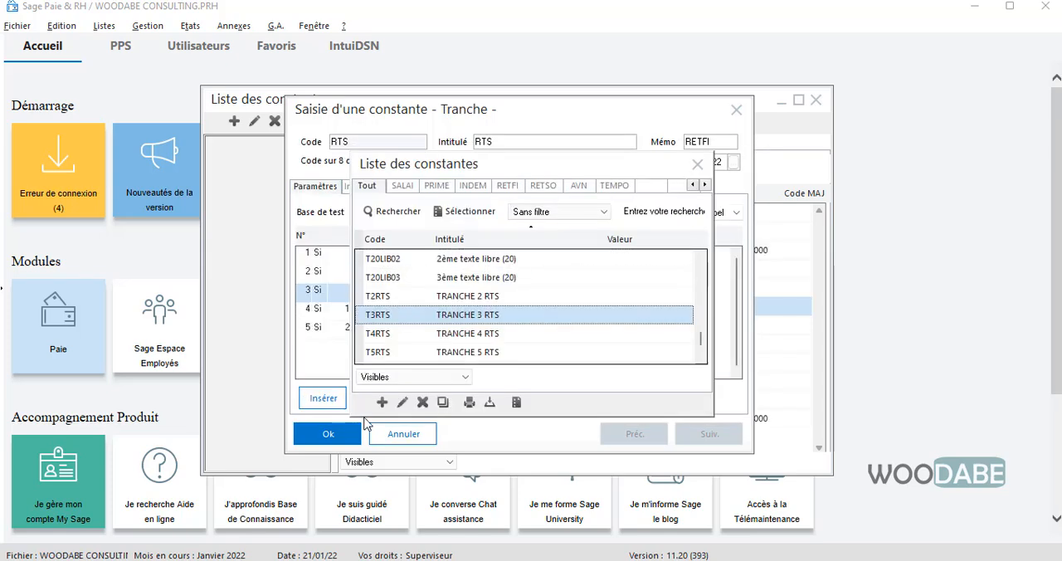
left_click(698, 164)
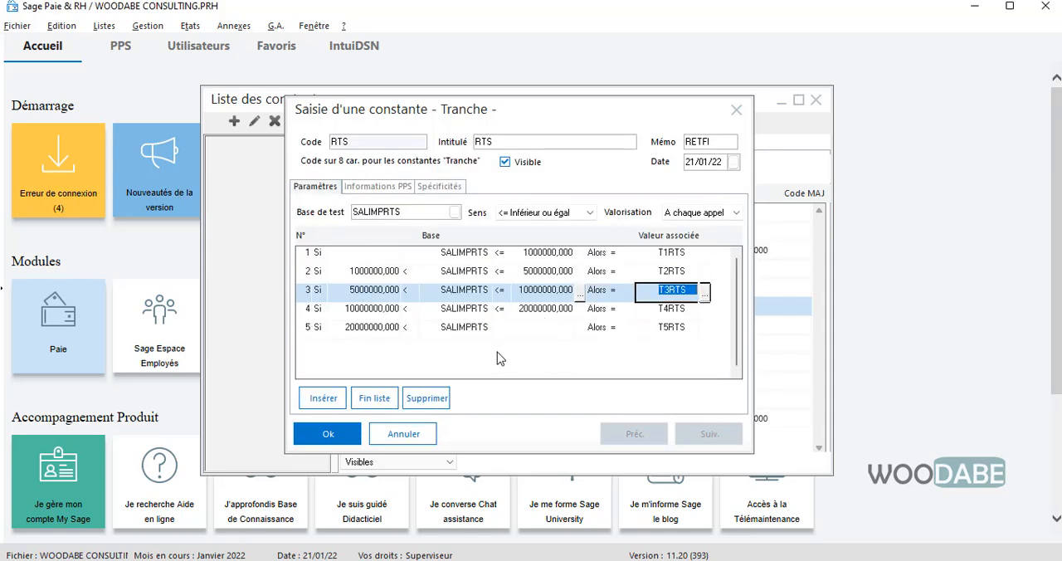
- Save the RTS Tranche constant and open the list of rubriques
left_click(349, 433)
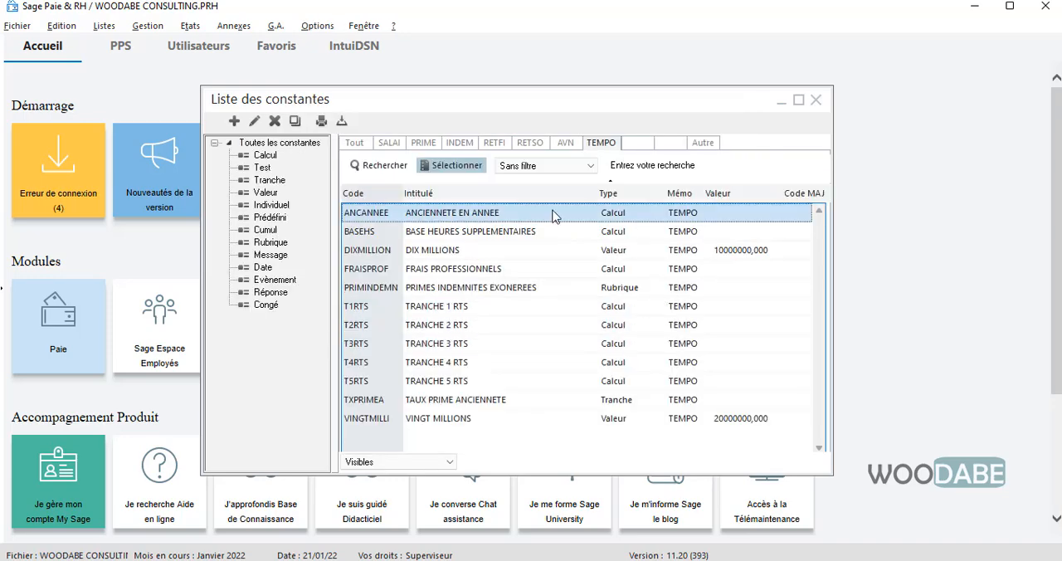
left_click_drag(692, 107, 705, 86)
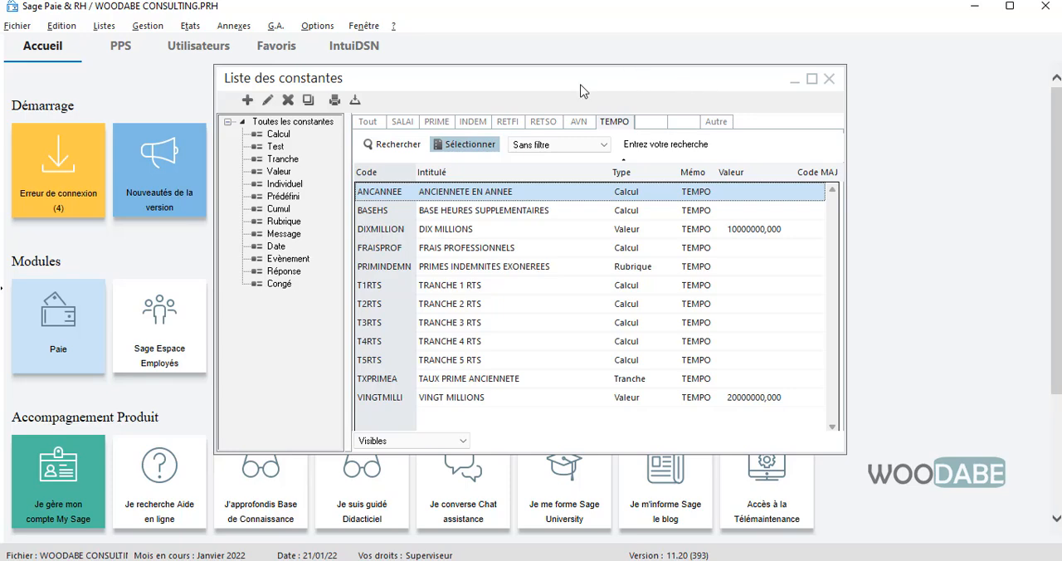
left_click(104, 26)
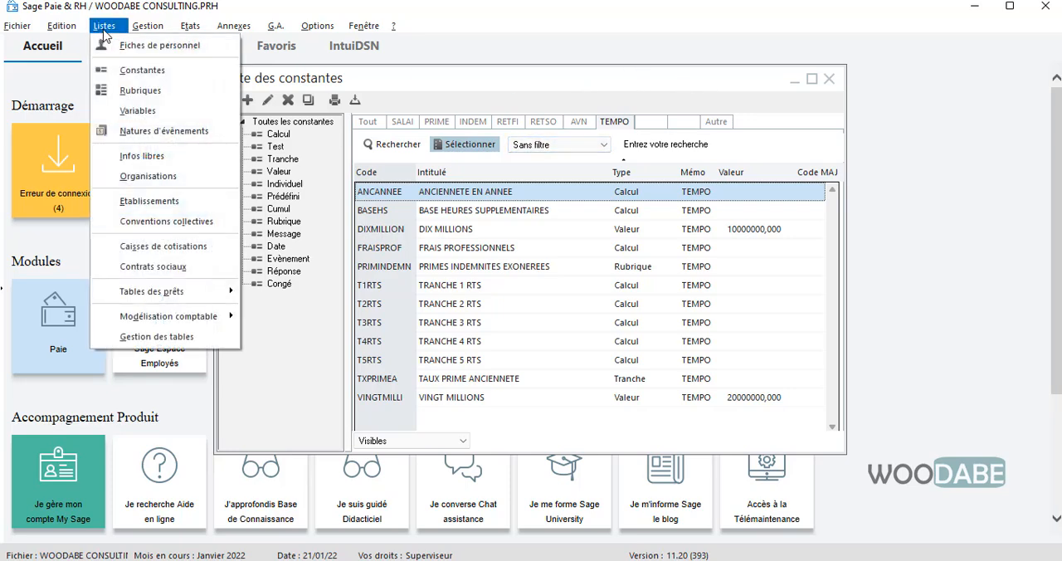
left_click(141, 90)
right_click(486, 249)
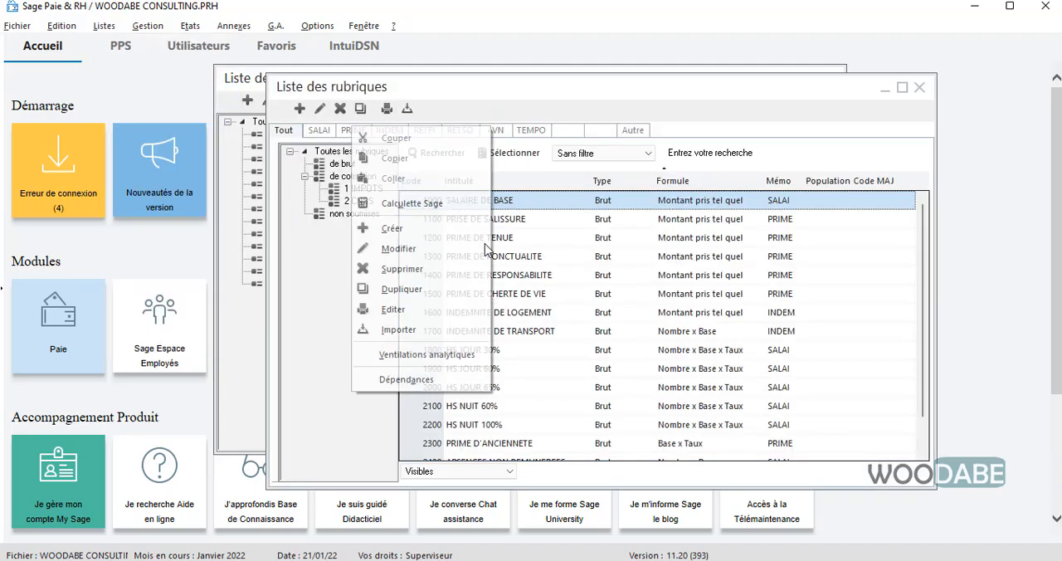
left_click(573, 387)
scroll(646, 335, "down", 2)
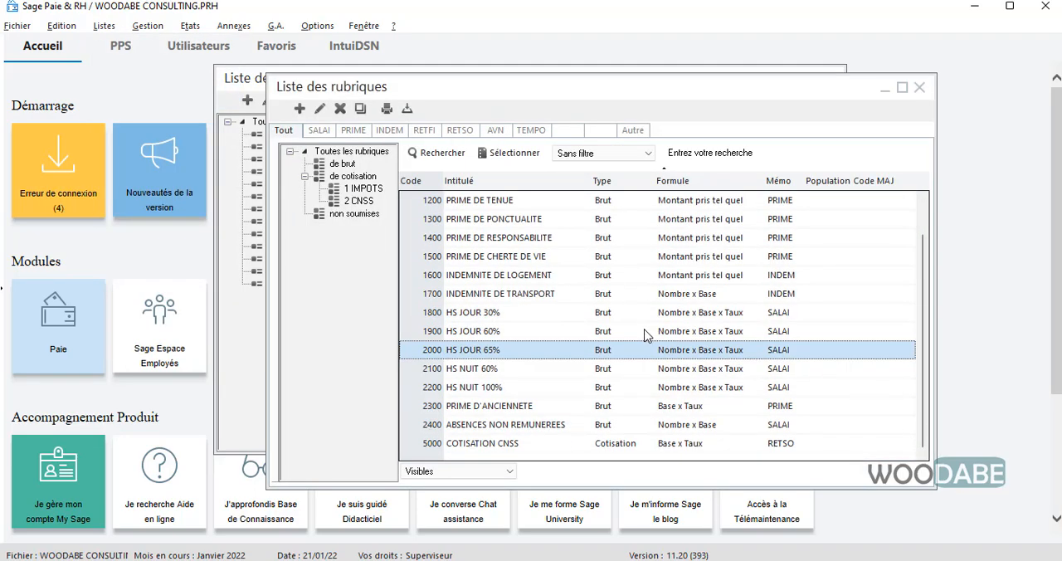
- Create a new rubrique of type Cotisation with code 5100
right_click(340, 227)
left_click(390, 349)
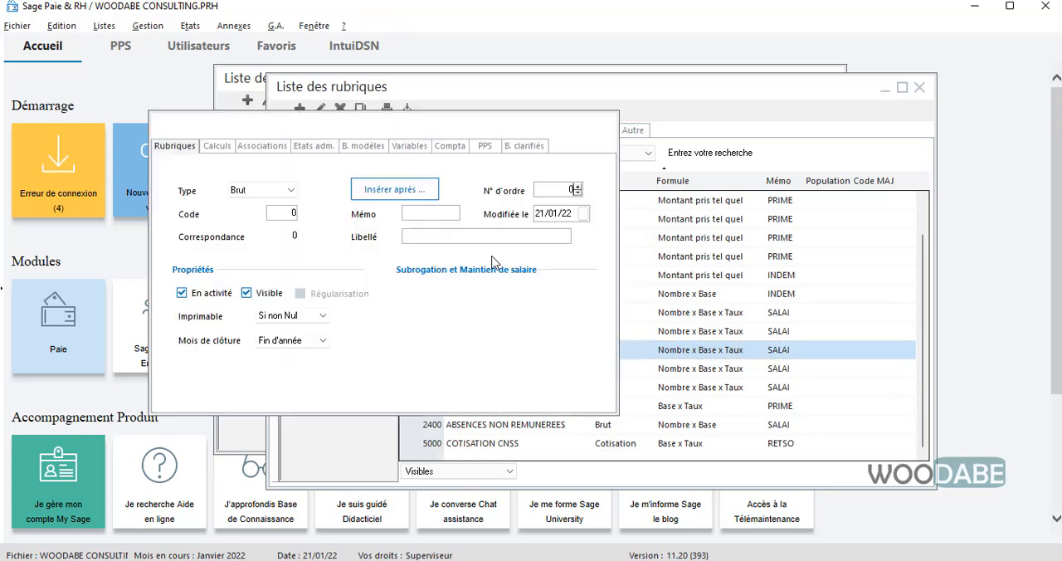
left_click(278, 194)
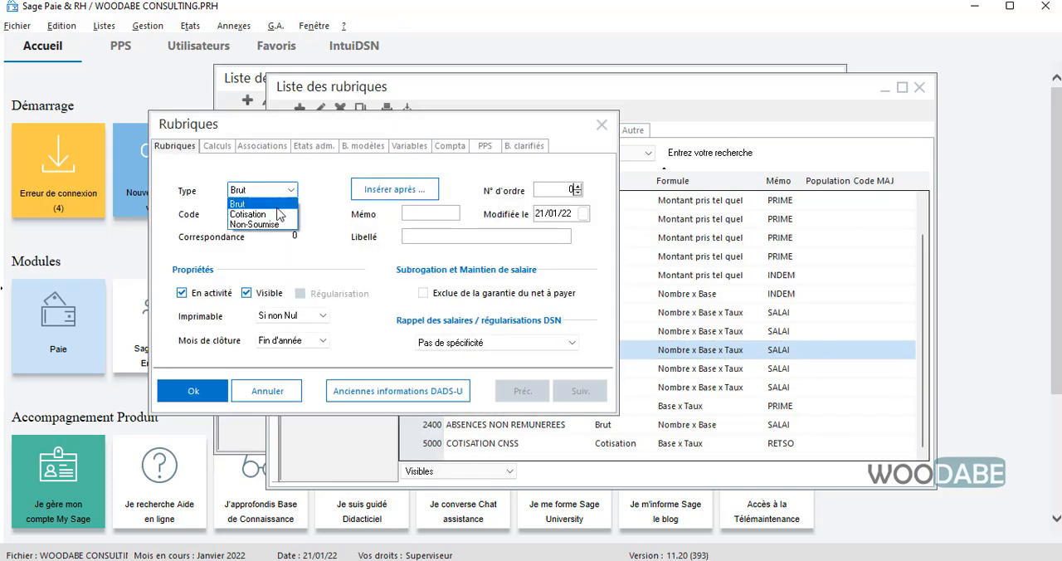
left_click(276, 207)
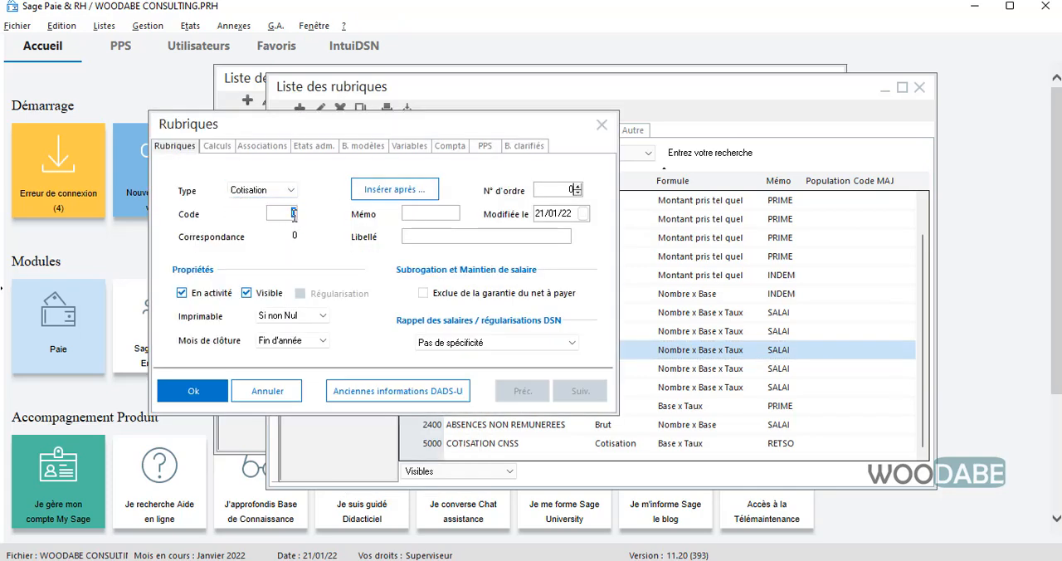
type("5100")
key("Tab")
key("Tab")
key("Tab")
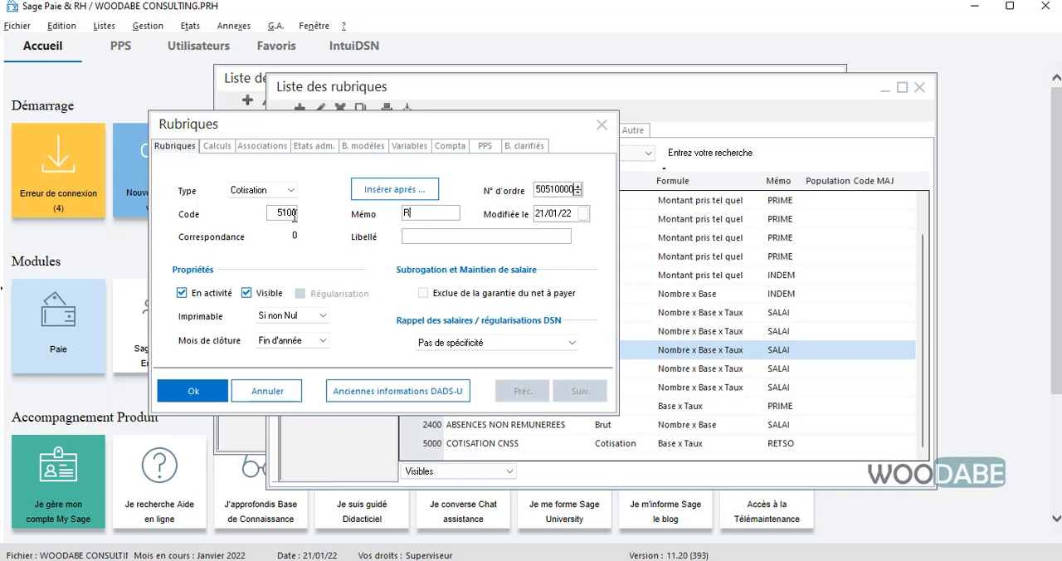
- Set the rubrique's mémo to RETFI and its libellé to RTS
type("RETFI")
key("Tab")
type("RTS")
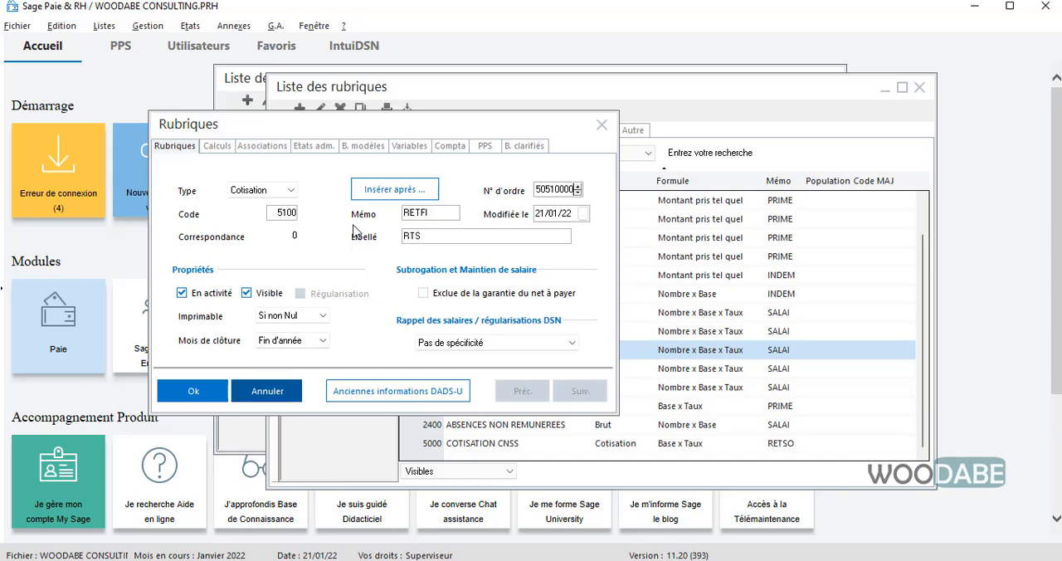
key("BackSpace")
key("BackSpace")
type("E")
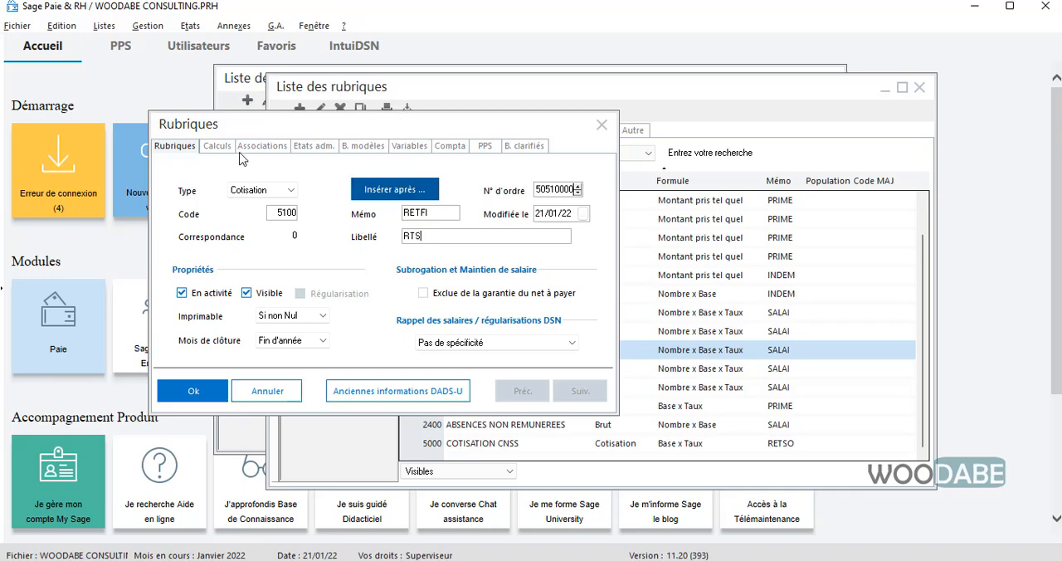
- In the rubrique's calculation settings, assign caisse 1 IMPOTS and set the formula to Montant pris tel quel
left_click(219, 146)
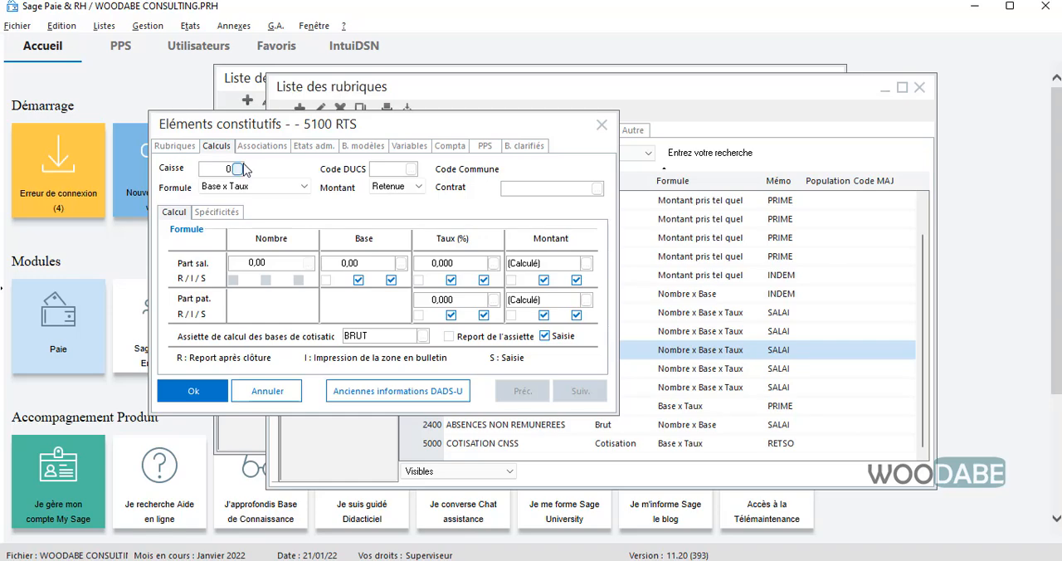
left_click(237, 169)
double_click(405, 204)
left_click(259, 187)
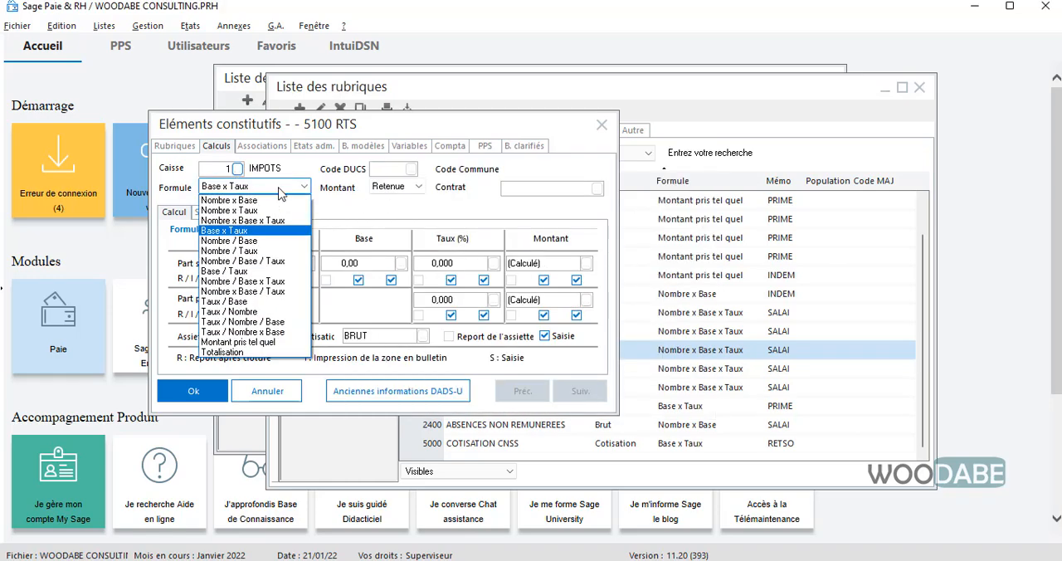
left_click(267, 342)
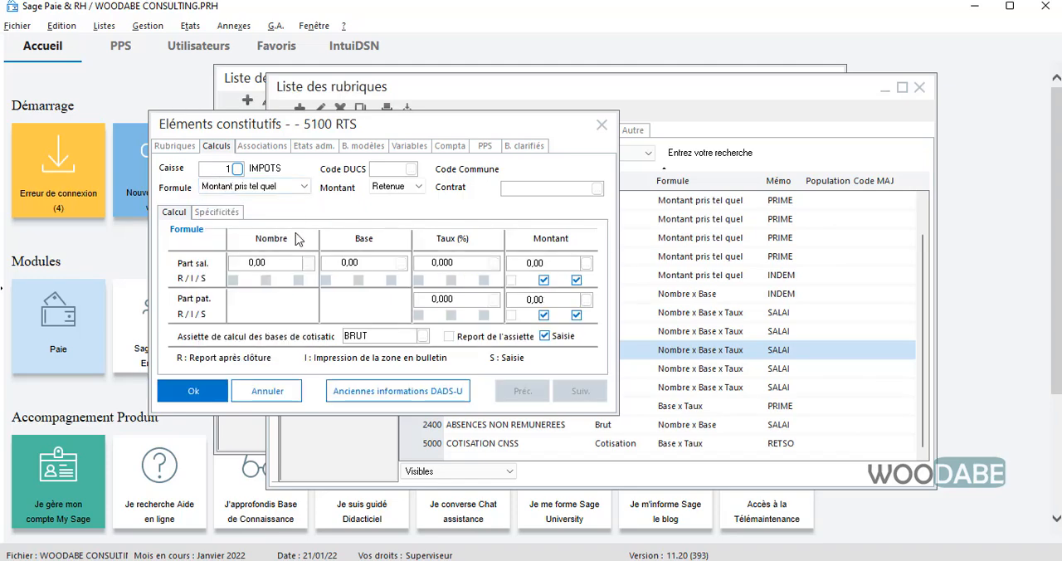
- Set the Part sal. amount to the RTS constant from the RETFI constants and save the rubrique
left_click(582, 262)
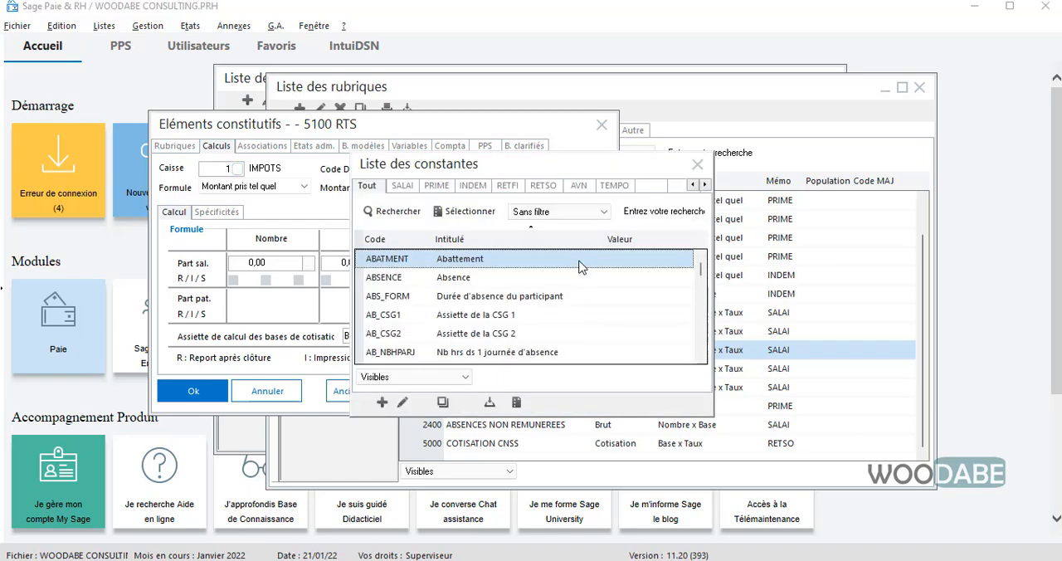
left_click(506, 187)
double_click(455, 267)
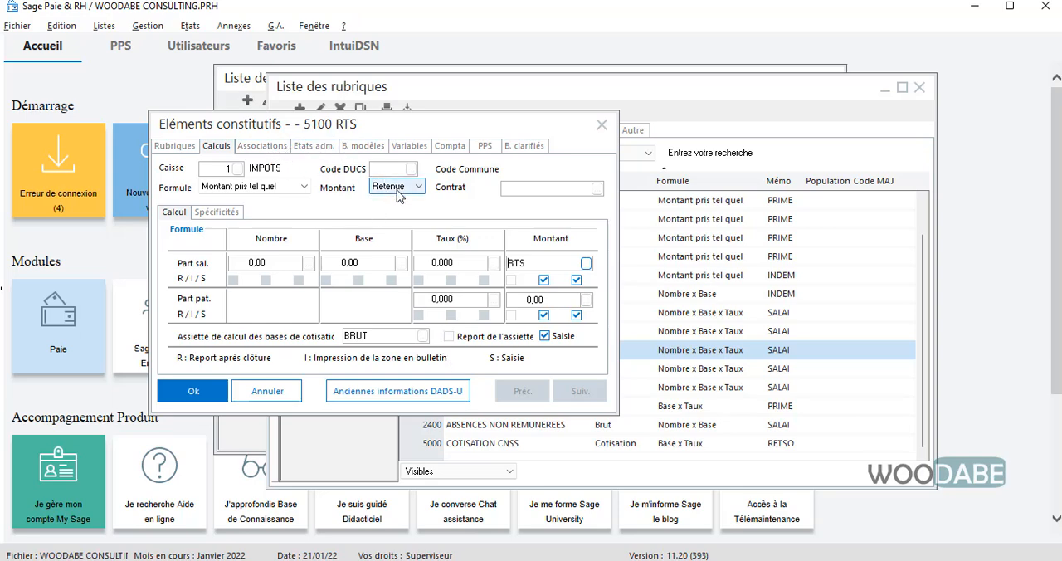
left_click(196, 392)
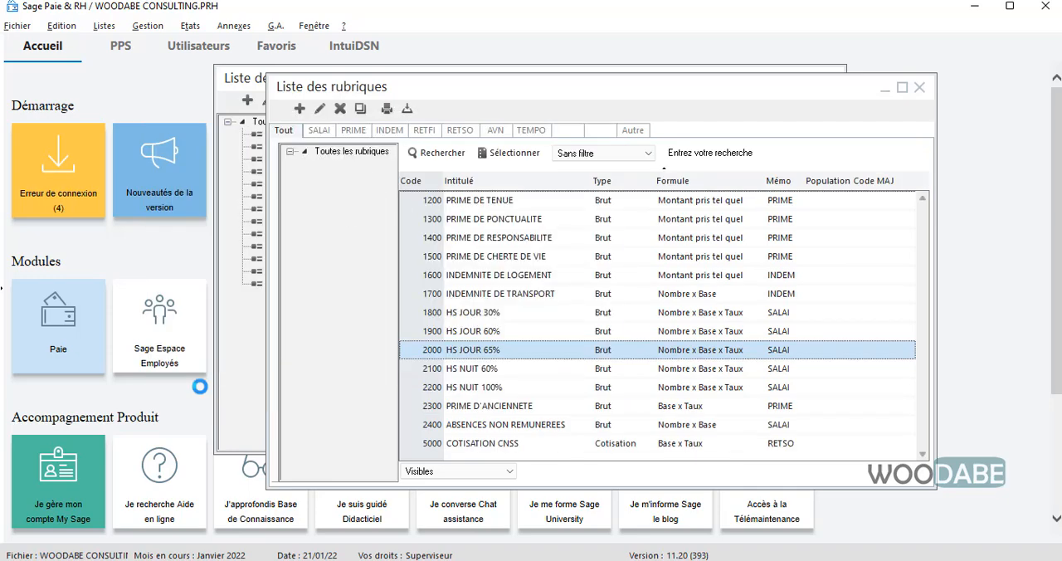